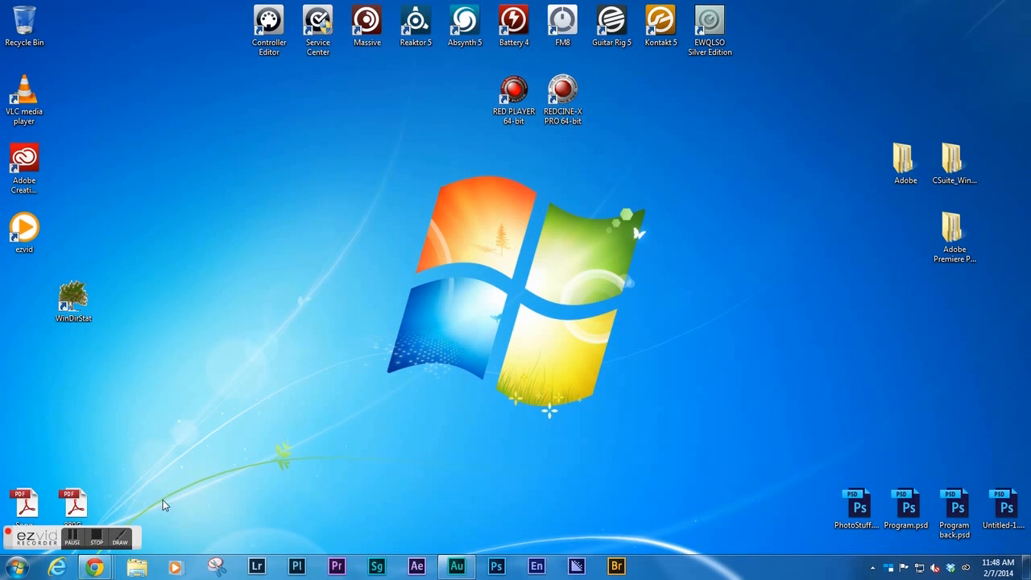
Open the Tutorials folder on the mRAID 6TB (G:) drive in Windows Explorer.
{"action": "left_click", "coordinate": [146, 567]}
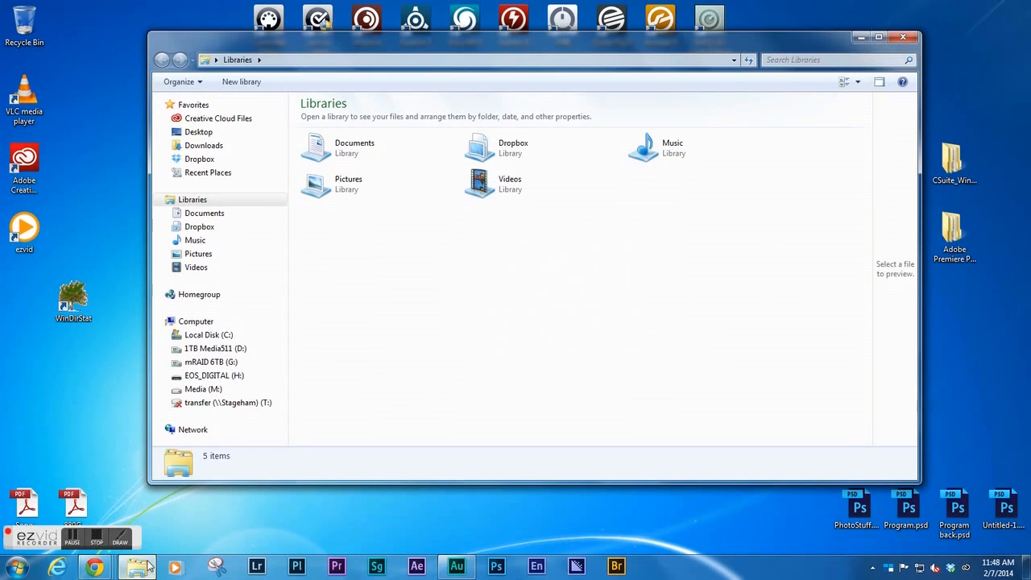
{"action": "left_click", "coordinate": [212, 364]}
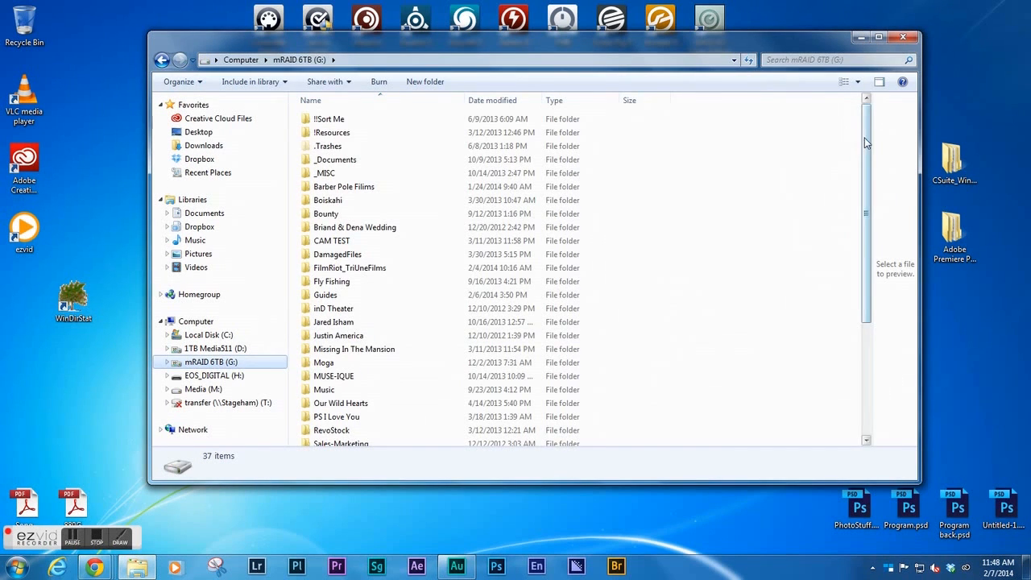
{"action": "left_click_drag", "start_coordinate": [866, 142], "coordinate": [861, 284]}
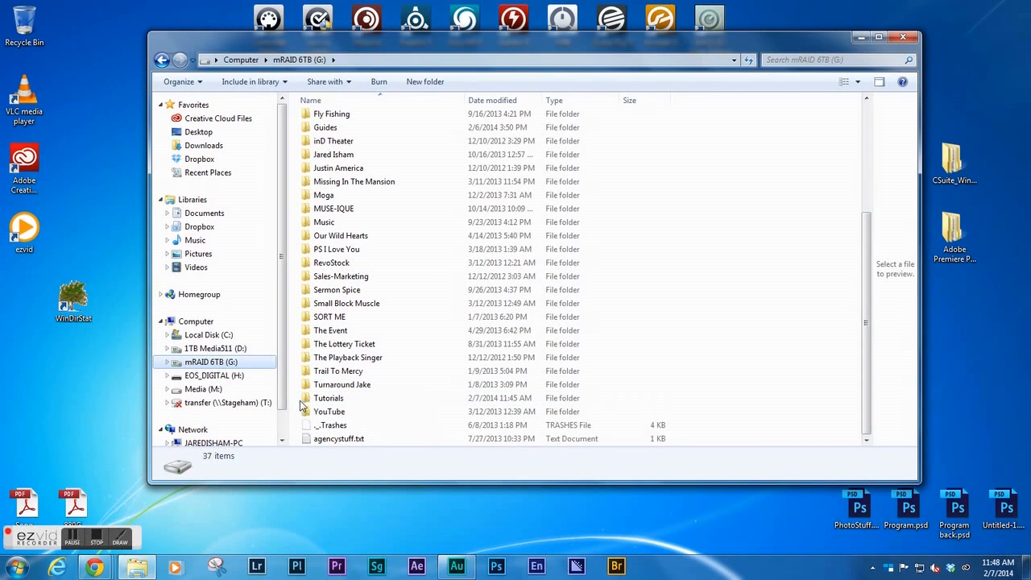
{"action": "left_click", "coordinate": [305, 402]}
{"action": "double_click", "coordinate": [305, 402]}
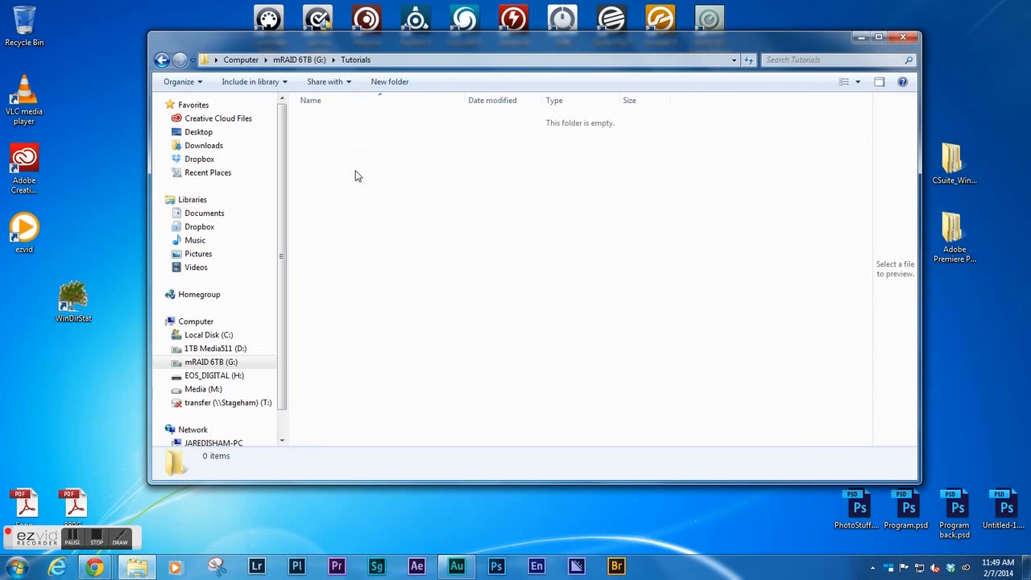
Create two new folders named AUDIO and MEDIA inside the Tutorials folder.
{"action": "key", "text": "ctrl+shift+n"}
{"action": "type", "text": "AUDIO"}
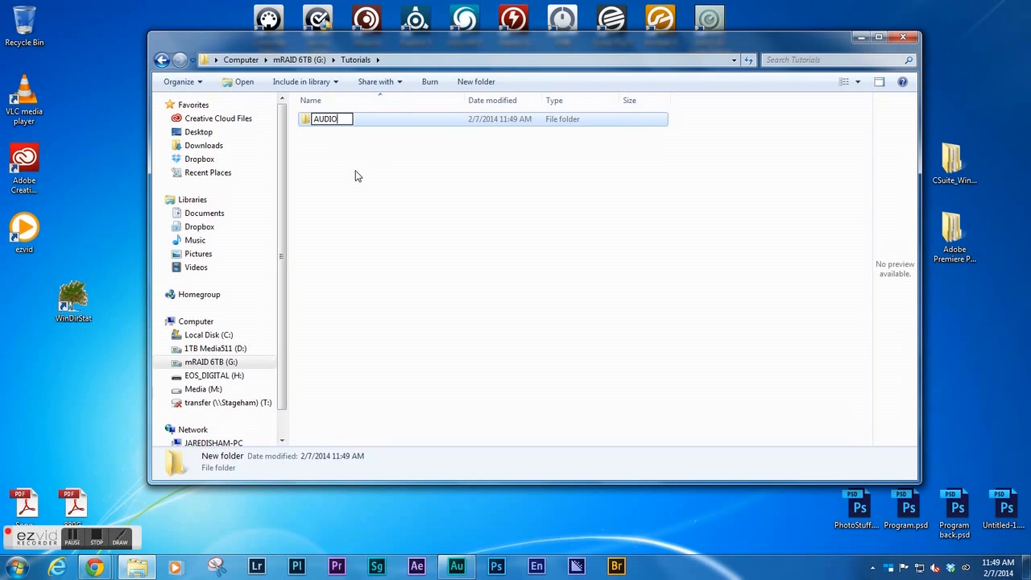
{"action": "key", "text": "Return"}
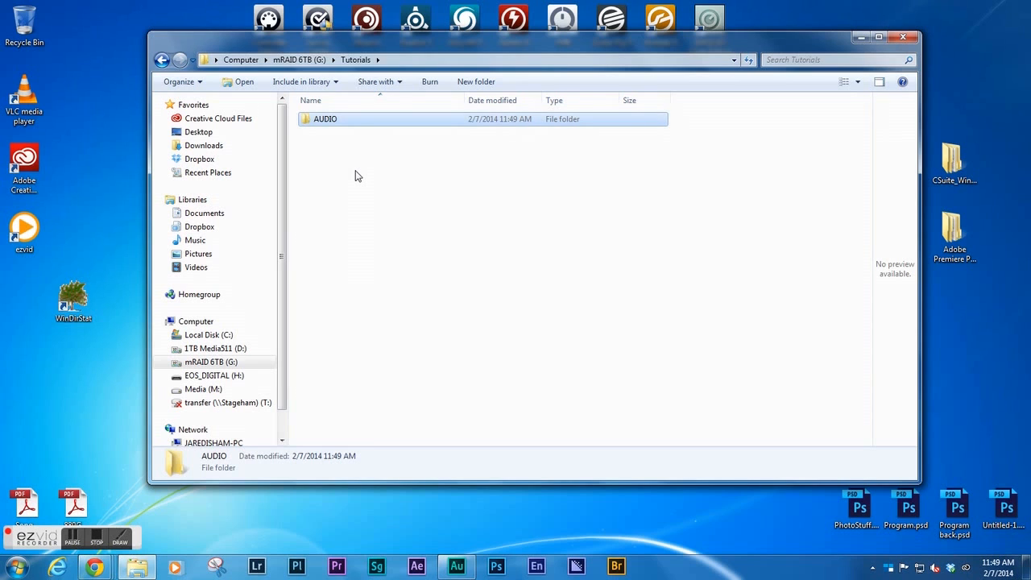
{"action": "left_click", "coordinate": [358, 176]}
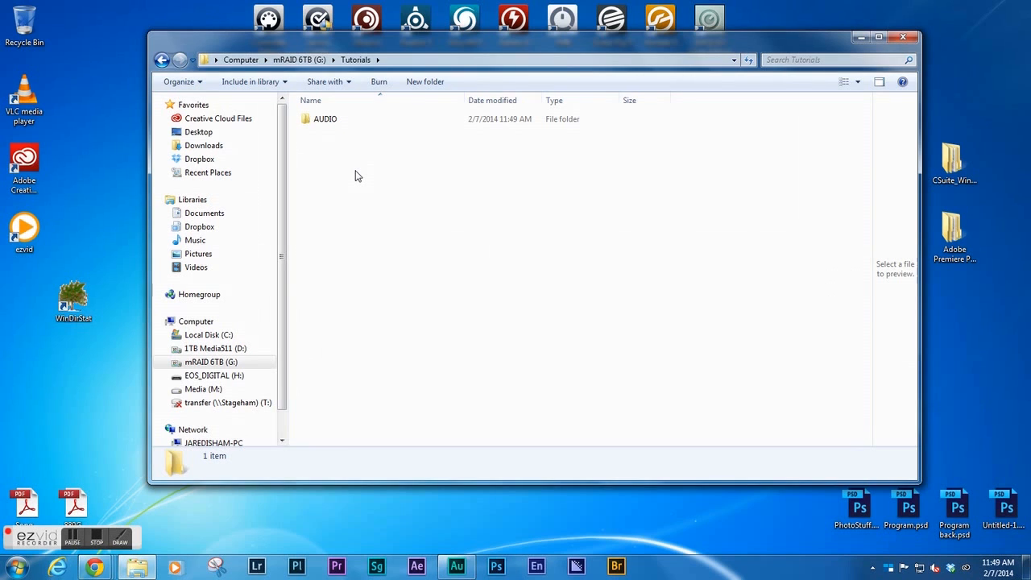
{"action": "key", "text": "ctrl+shift+n"}
{"action": "type", "text": "MEDIA"}
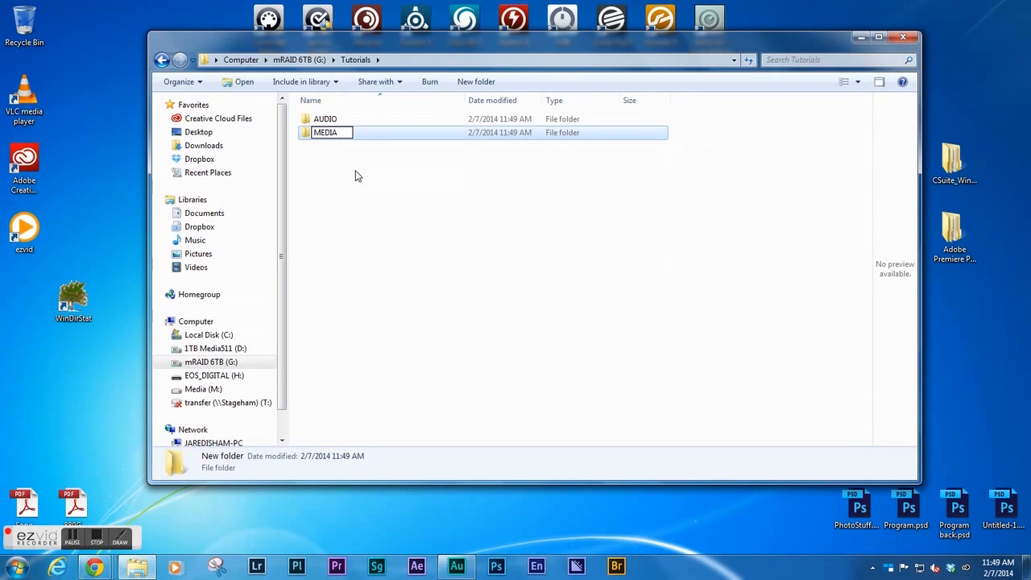
{"action": "key", "text": "Return"}
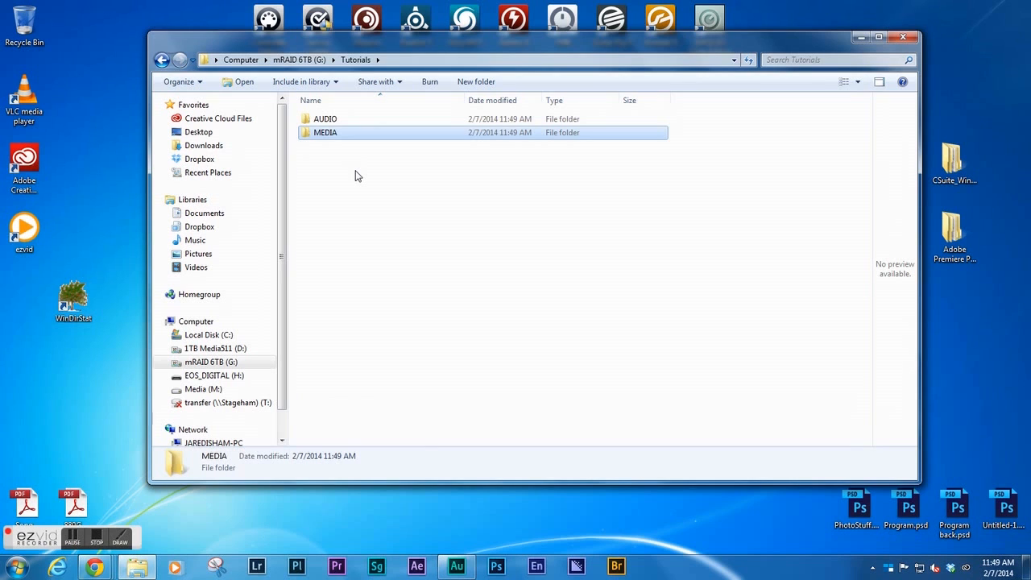
Add two more folders named PROJECTS and EXPORTS to the Tutorials folder.
{"action": "key", "text": "ctrl+shift+n"}
{"action": "type", "text": "P"}
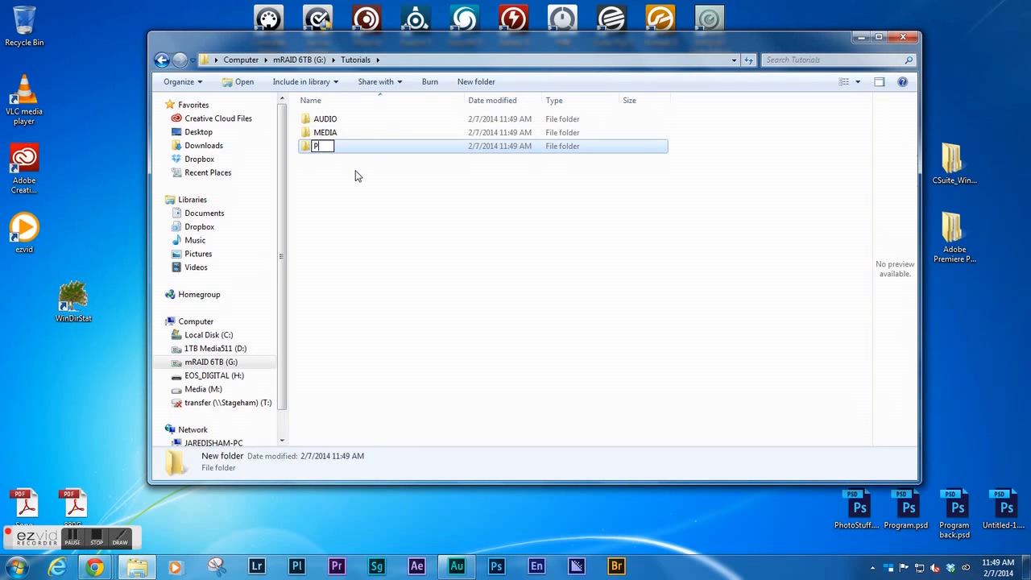
{"action": "type", "text": "ROJECTS"}
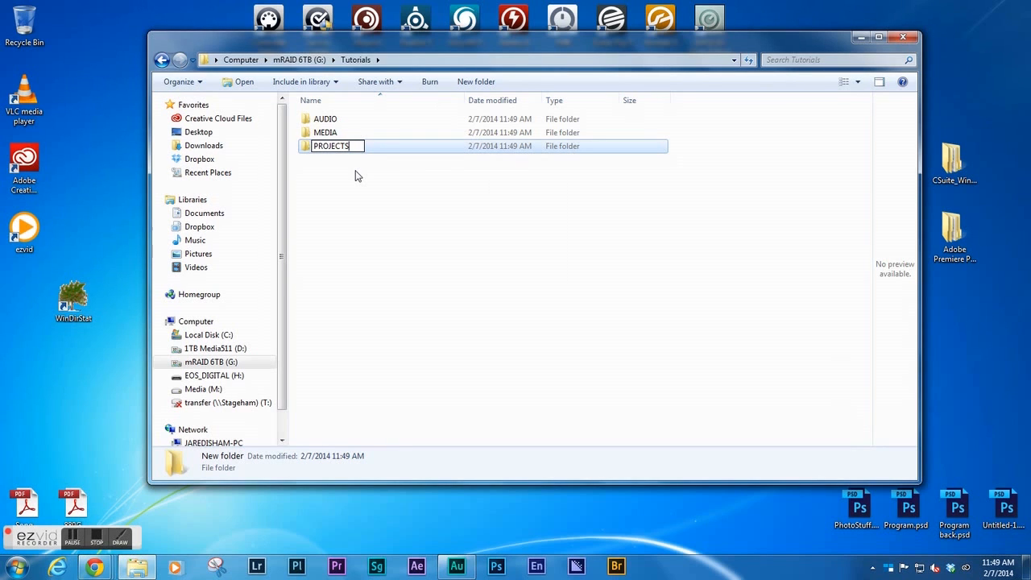
{"action": "key", "text": "Return"}
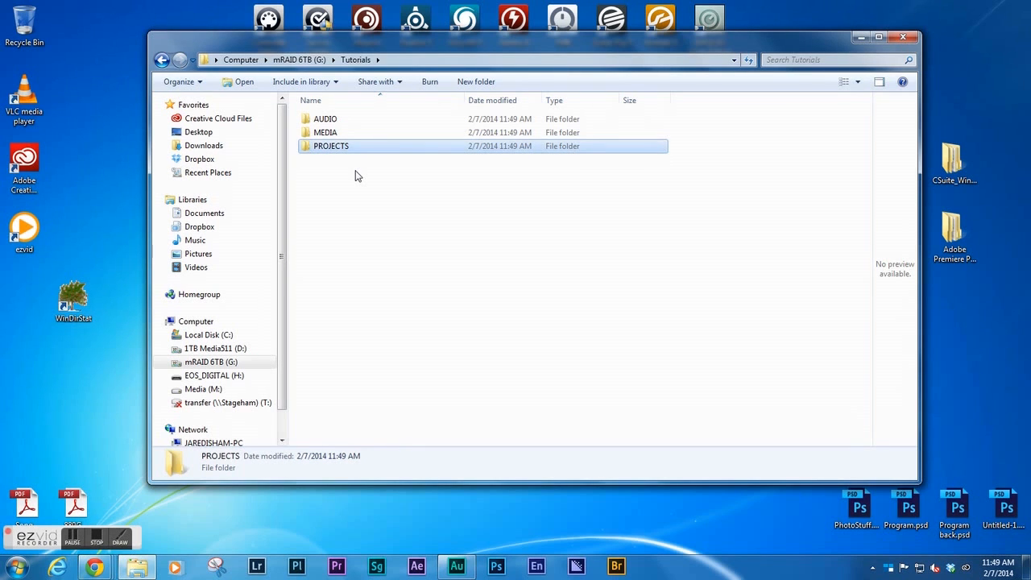
{"action": "key", "text": "ctrl+shift+n"}
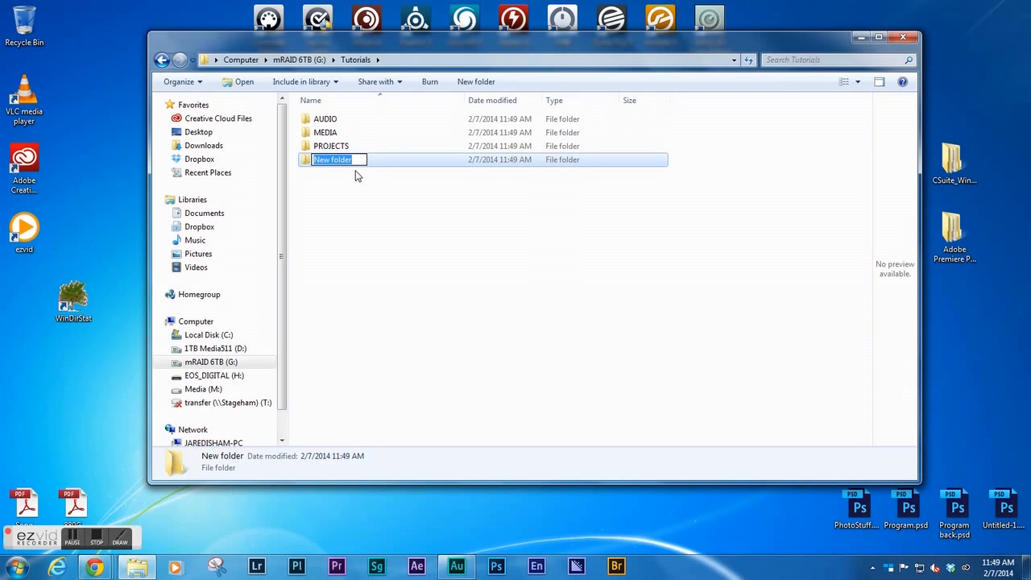
{"action": "type", "text": "EXPORTS"}
{"action": "key", "text": "Return"}
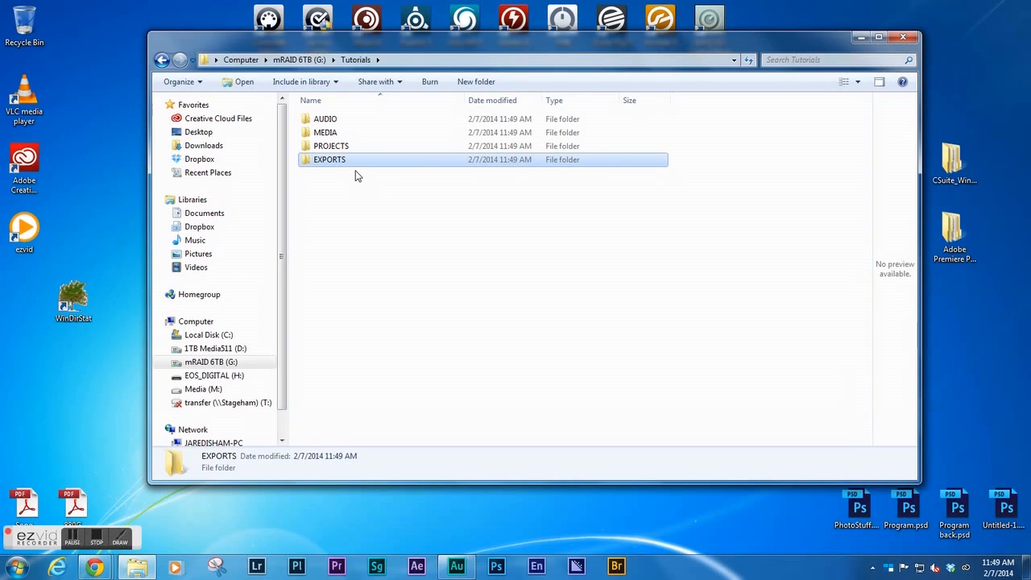
{"action": "left_click", "coordinate": [325, 201]}
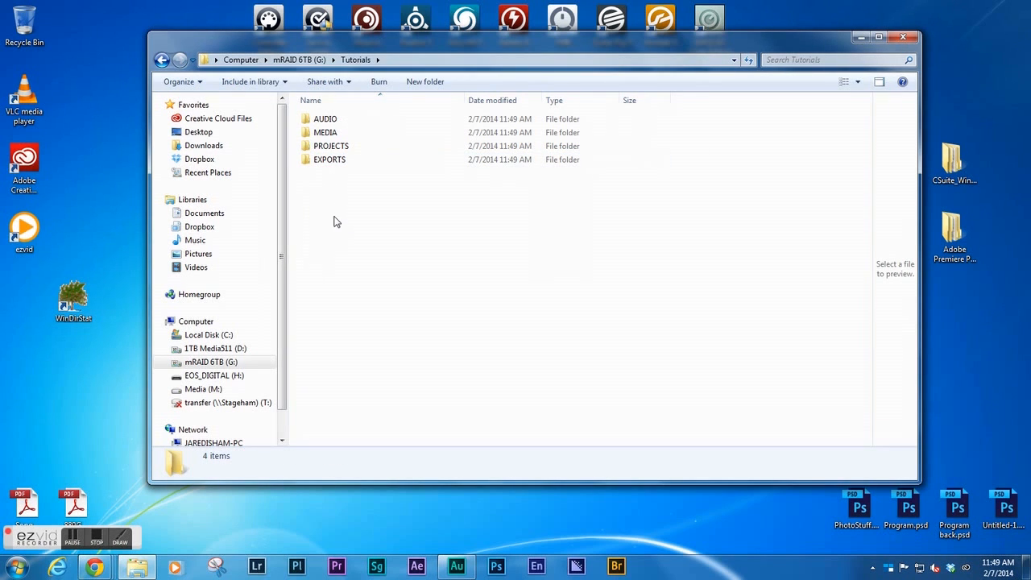
Open the MEDIA folder and create a subfolder named RAW in it.
{"action": "double_click", "coordinate": [328, 134]}
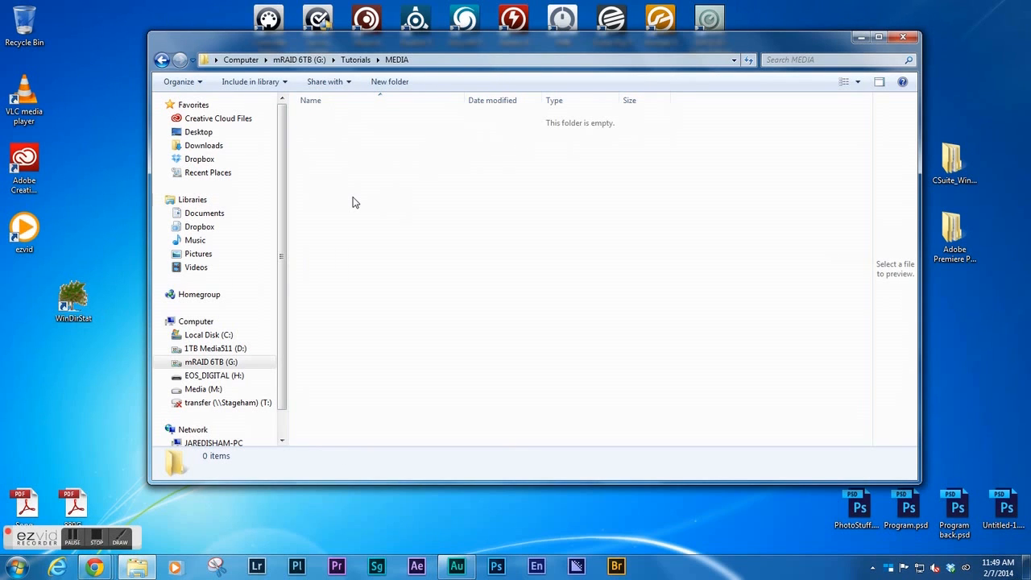
{"action": "key", "text": "ctrl+shift+n"}
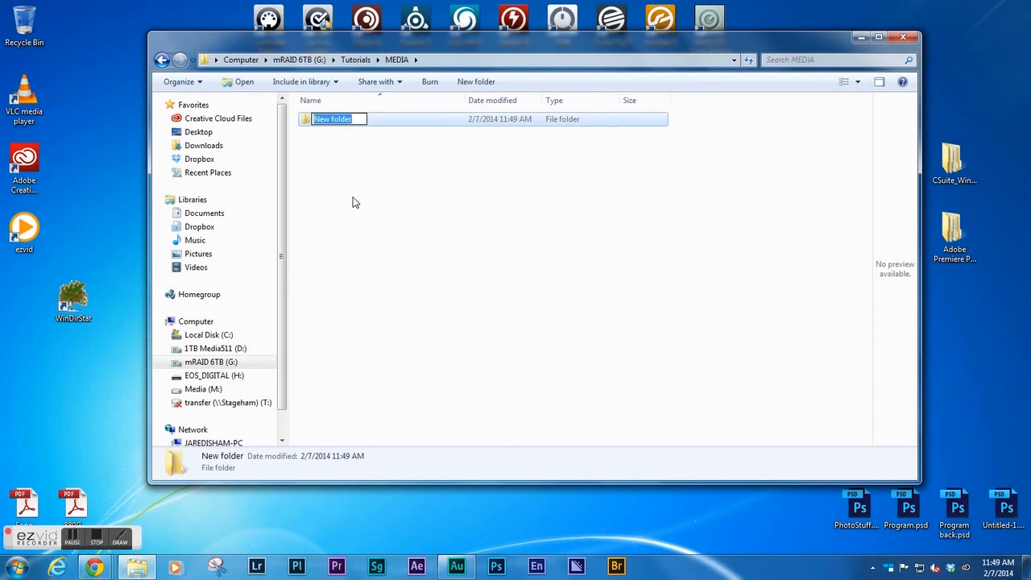
{"action": "type", "text": "RAW"}
{"action": "key", "text": "Return"}
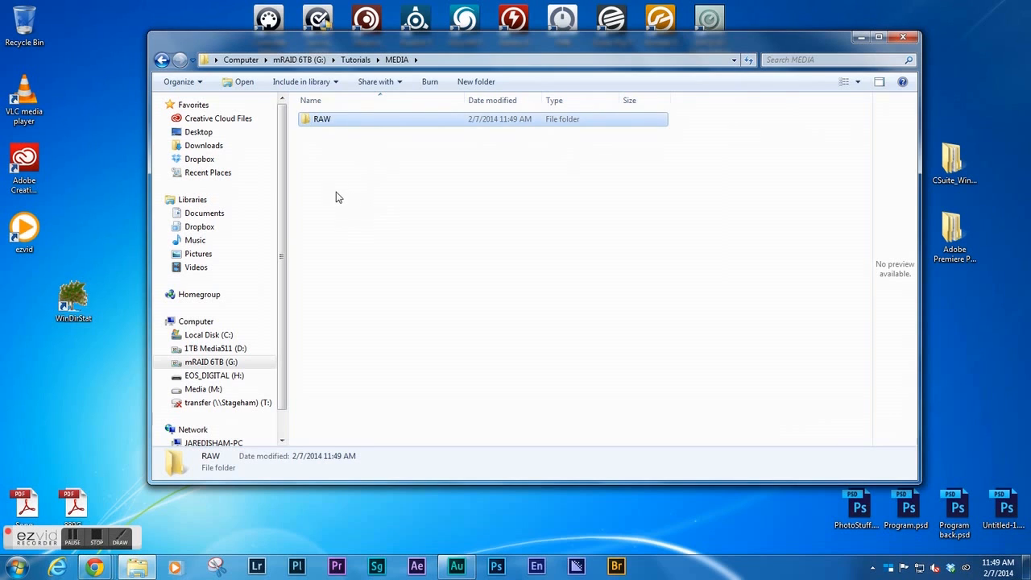
{"action": "left_click", "coordinate": [336, 197]}
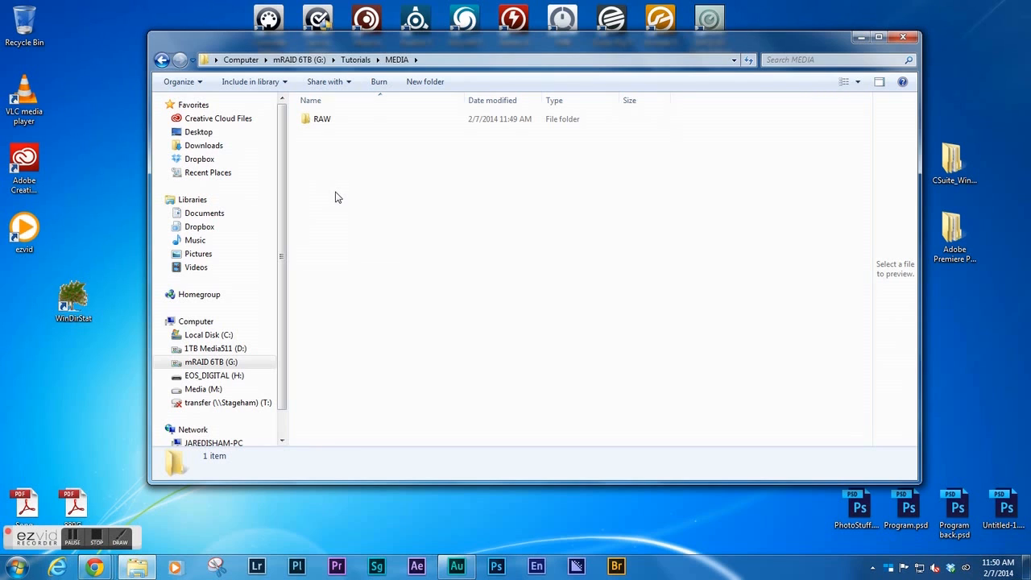
Create two further subfolders named TRANSCODED and SCRATCH inside the MEDIA folder.
{"action": "key", "text": "ctrl+shift+n"}
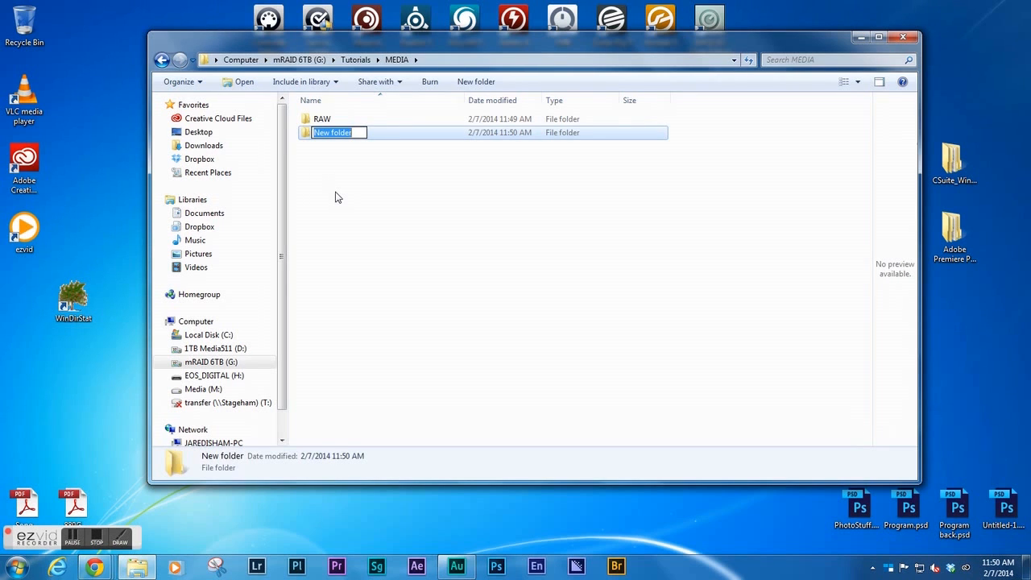
{"action": "type", "text": "TRAN"}
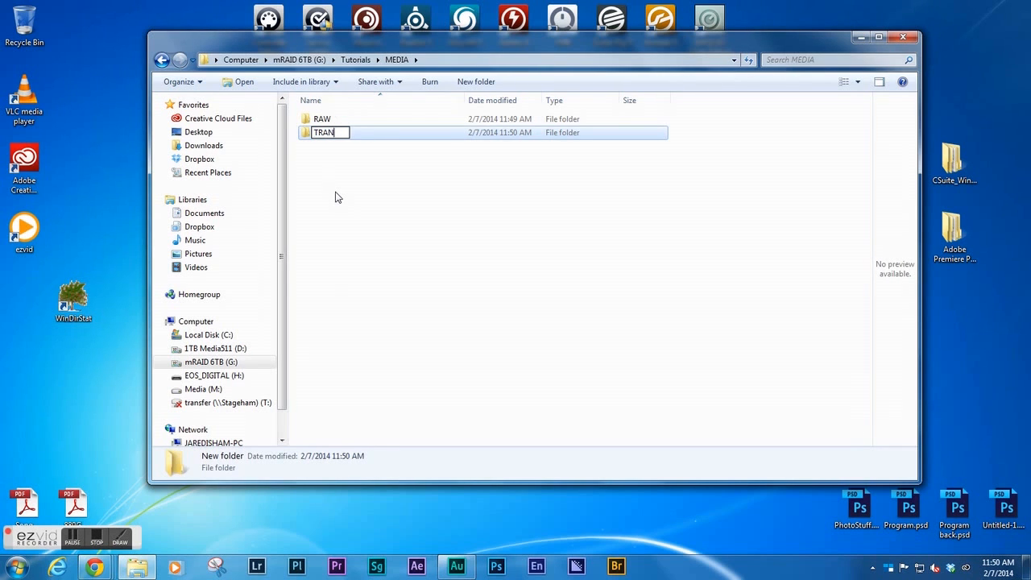
{"action": "type", "text": "SCODED"}
{"action": "key", "text": "Return"}
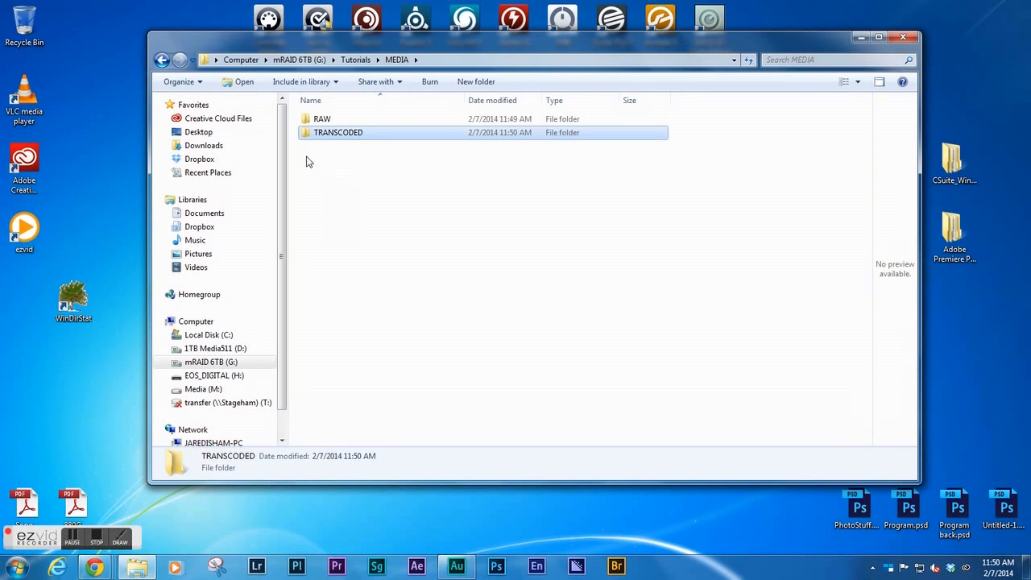
{"action": "left_click", "coordinate": [341, 199]}
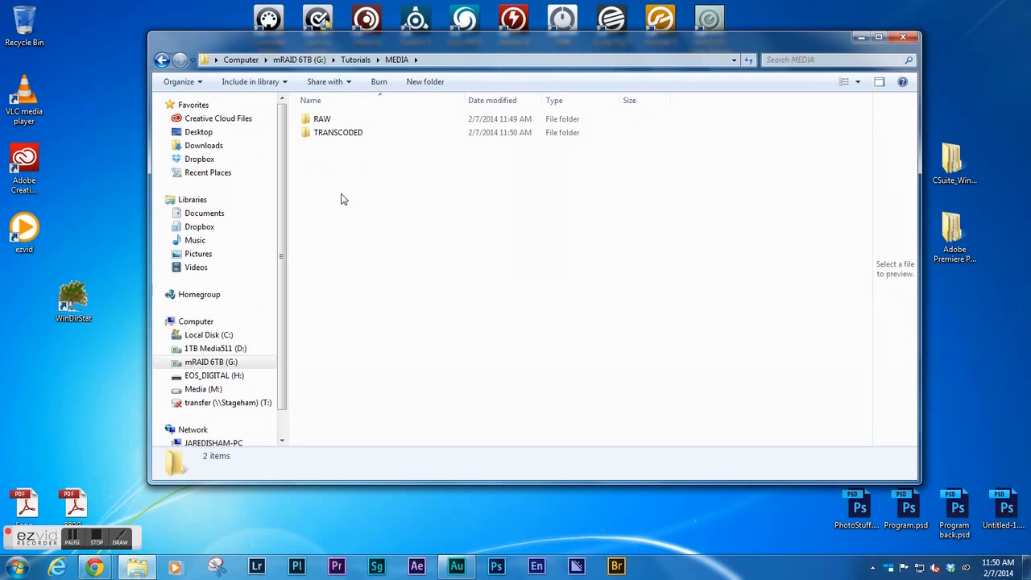
{"action": "type", "text": "SCRATCH"}
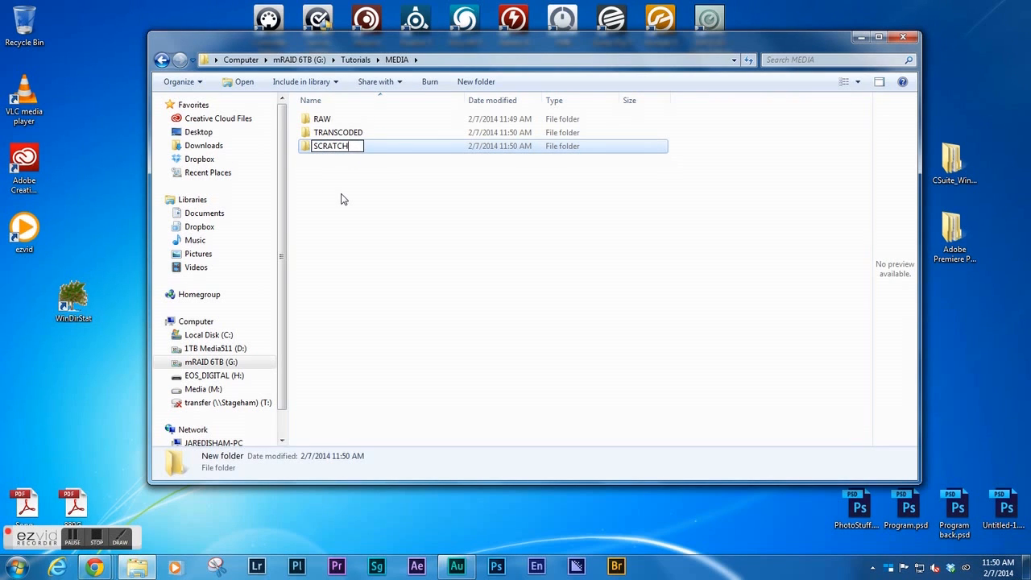
{"action": "key", "text": "Return"}
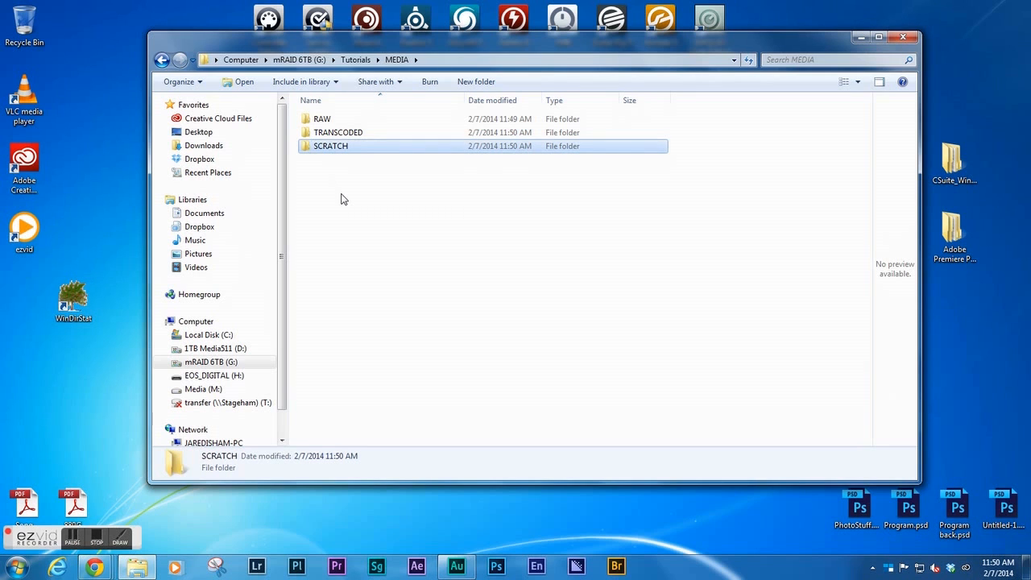
{"action": "left_click", "coordinate": [323, 189]}
Go back to Tutorials, open the PROJECTS folder and create a subfolder named Prelude in it.
{"action": "left_click", "coordinate": [360, 63]}
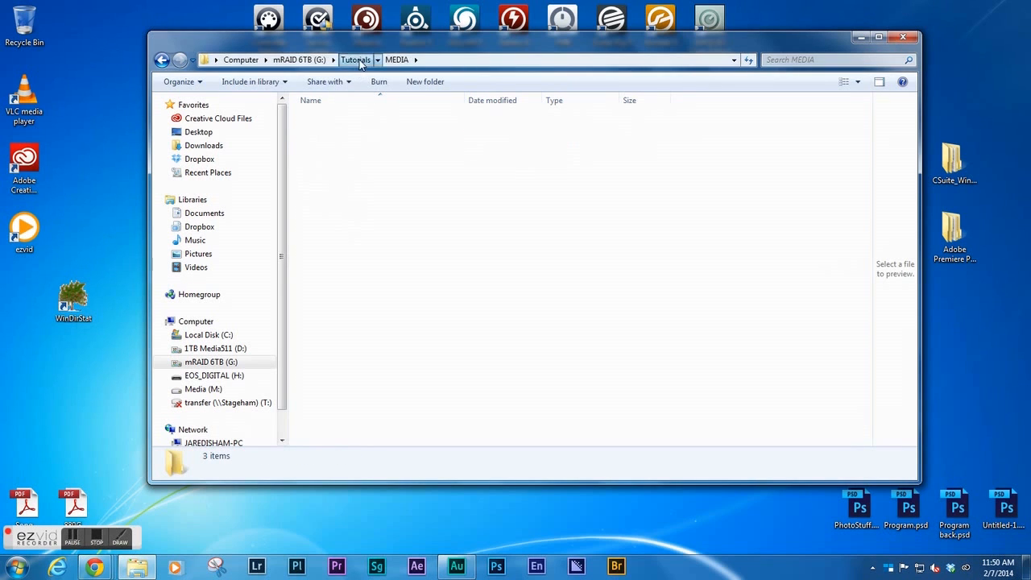
{"action": "double_click", "coordinate": [327, 167]}
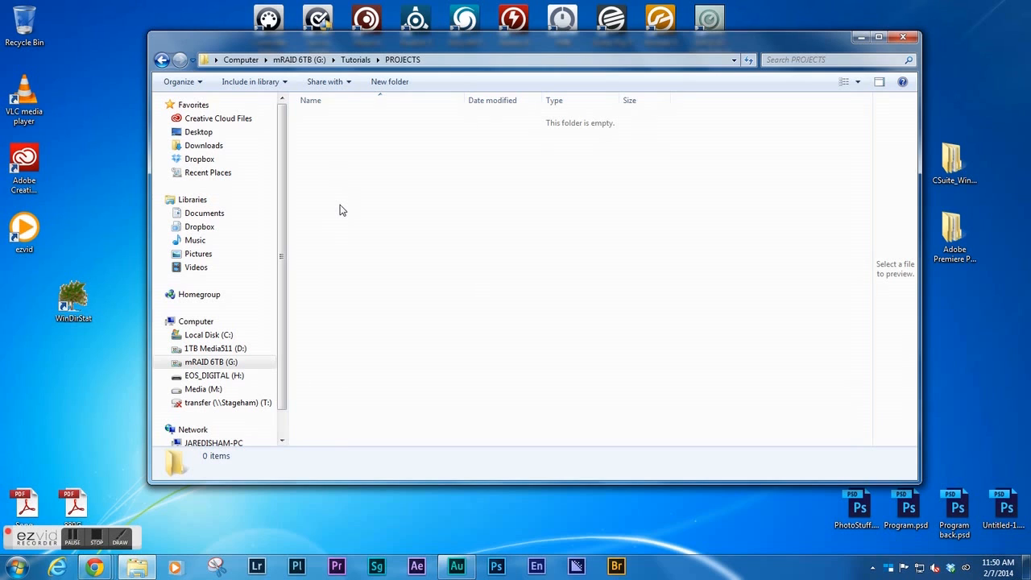
{"action": "key", "text": "ctrl+shift+n"}
{"action": "type", "text": "Prelude"}
{"action": "key", "text": "Return"}
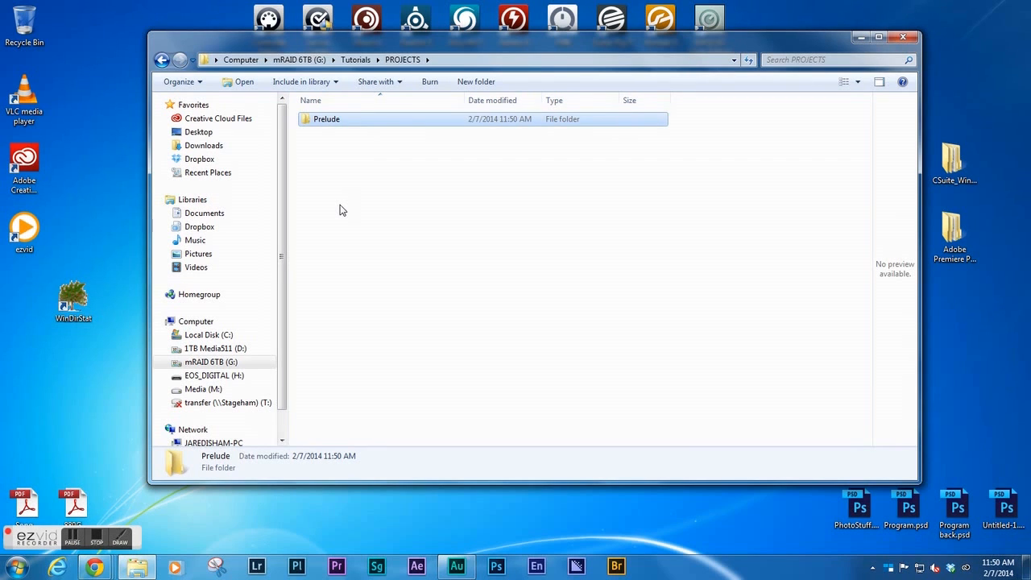
Create subfolders named Premiere and After Effects inside PROJECTS, and return to the Tutorials folder.
{"action": "key", "text": "ctrl+shift+n"}
{"action": "type", "text": "Premiere"}
{"action": "key", "text": "Return"}
{"action": "key", "text": "ctrl+shift+n"}
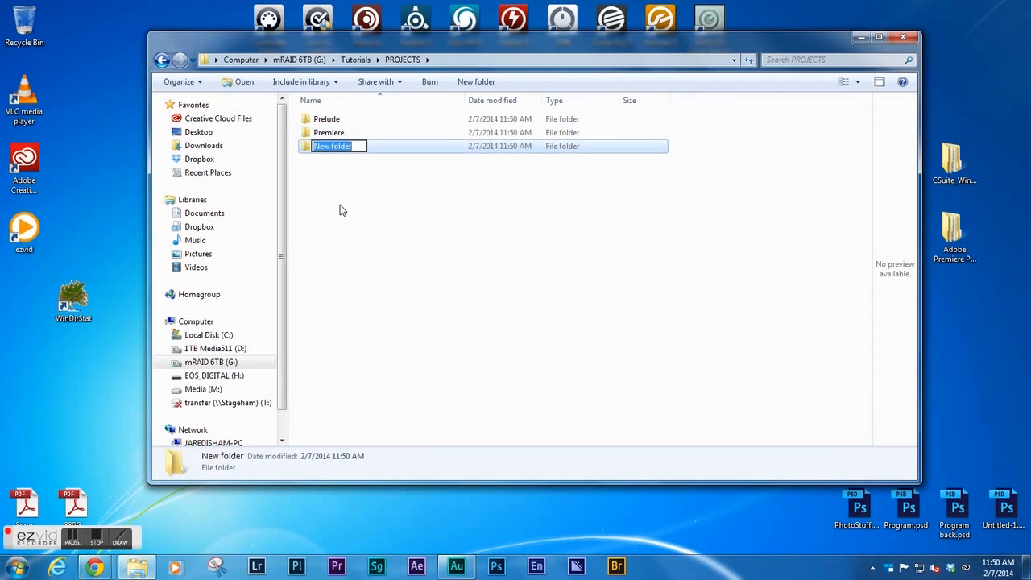
{"action": "type", "text": "A"}
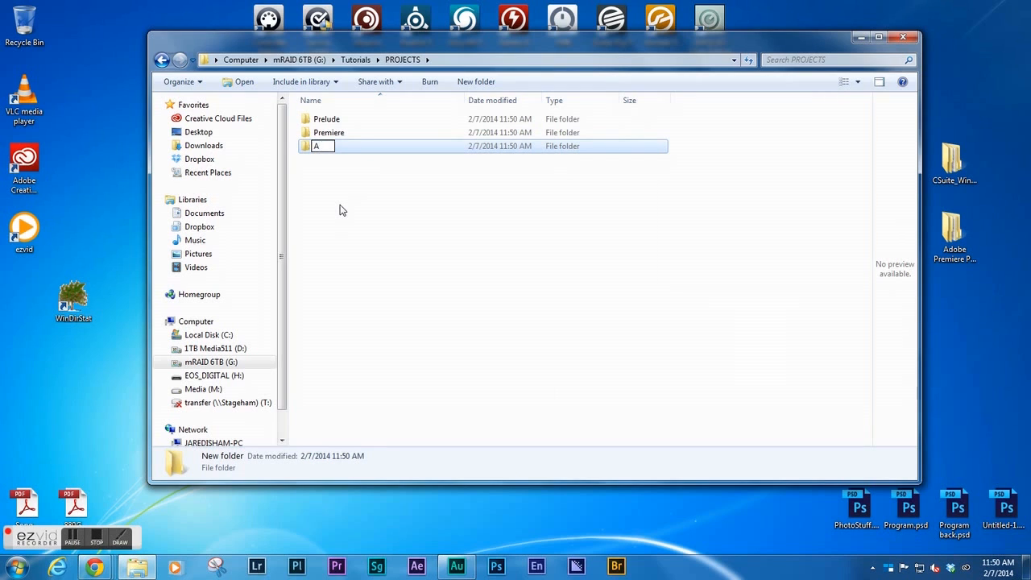
{"action": "type", "text": "fter Effects"}
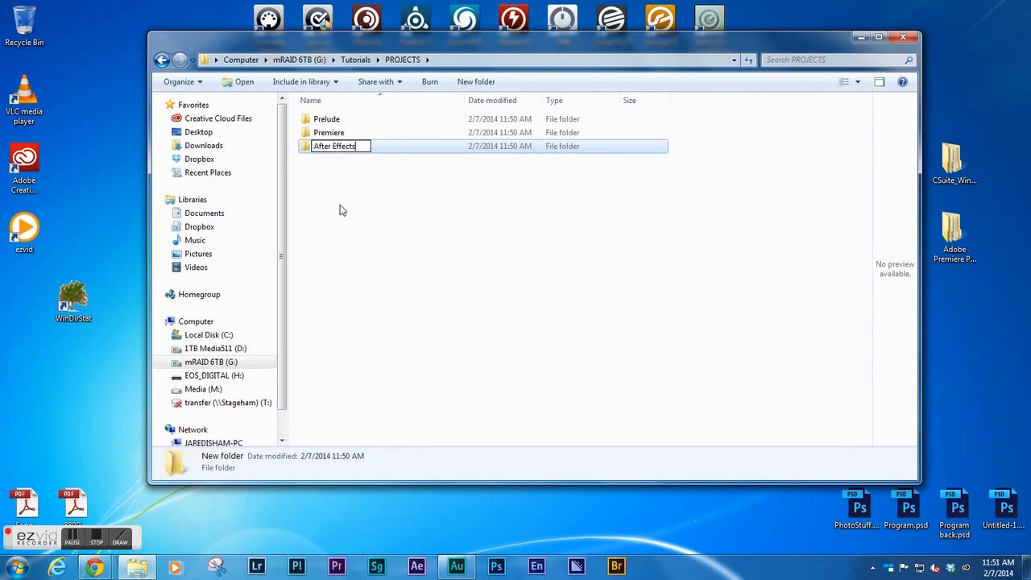
{"action": "key", "text": "Return"}
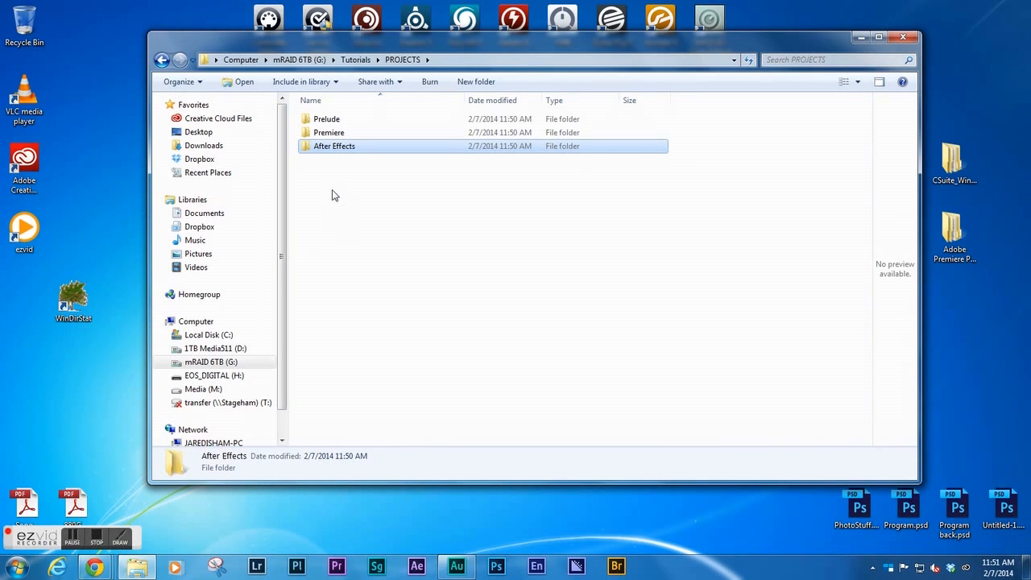
{"action": "left_click", "coordinate": [337, 196]}
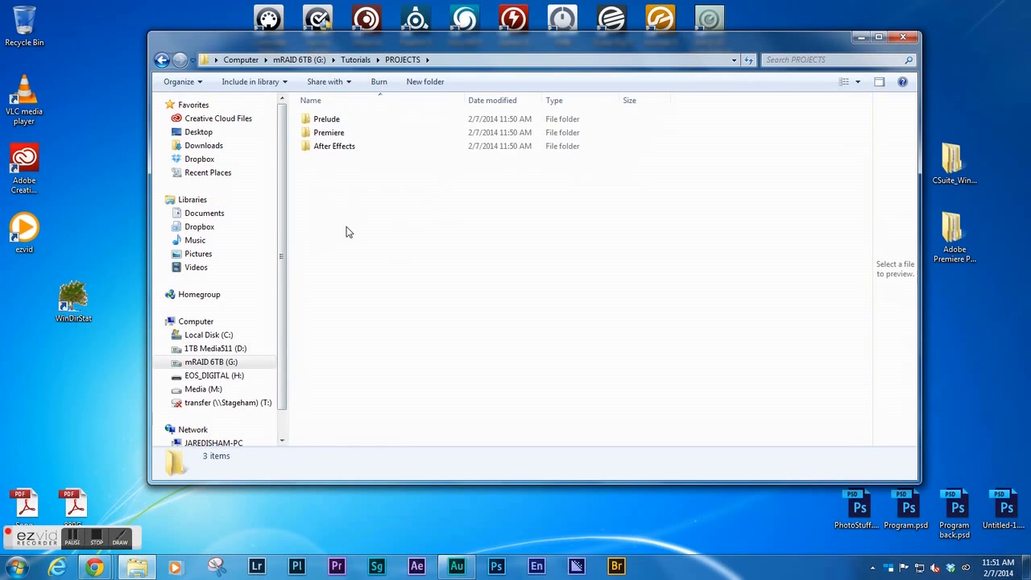
{"action": "left_click", "coordinate": [356, 60]}
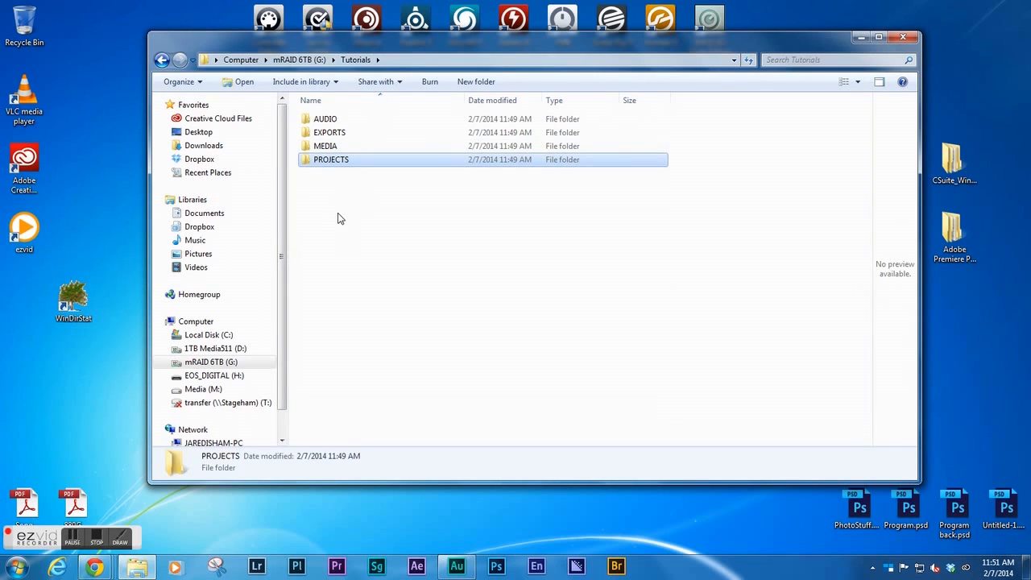
{"action": "left_click", "coordinate": [341, 171]}
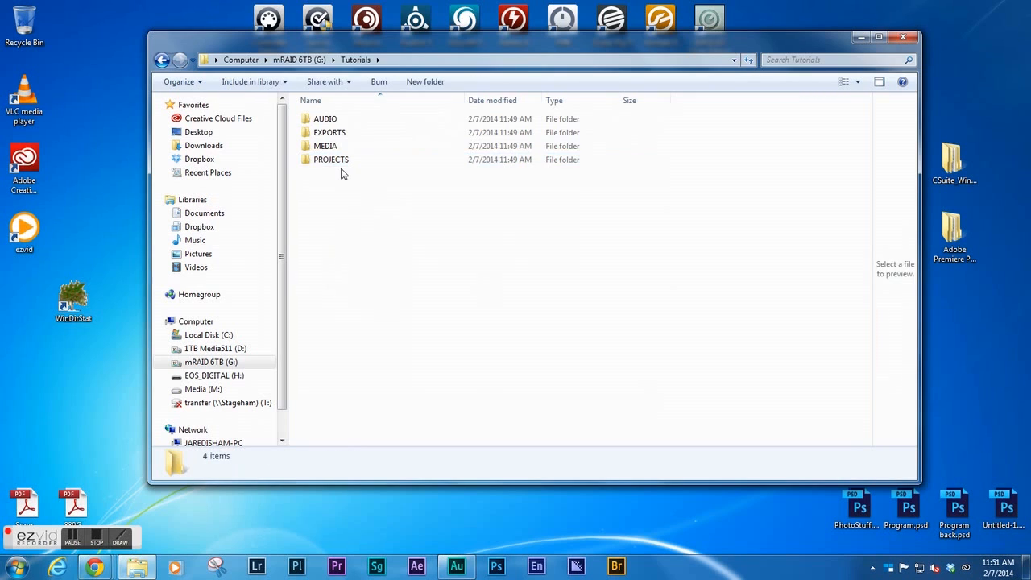
Open the RAW folder inside MEDIA and create a subfolder named 020714 in it.
{"action": "double_click", "coordinate": [329, 147]}
{"action": "double_click", "coordinate": [321, 121]}
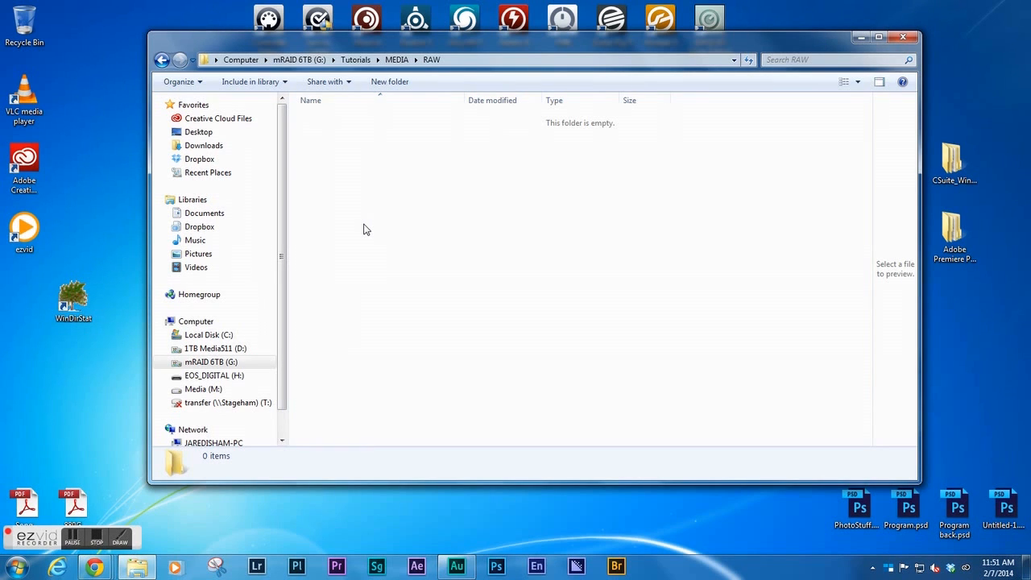
{"action": "key", "text": "ctrl+shift+n"}
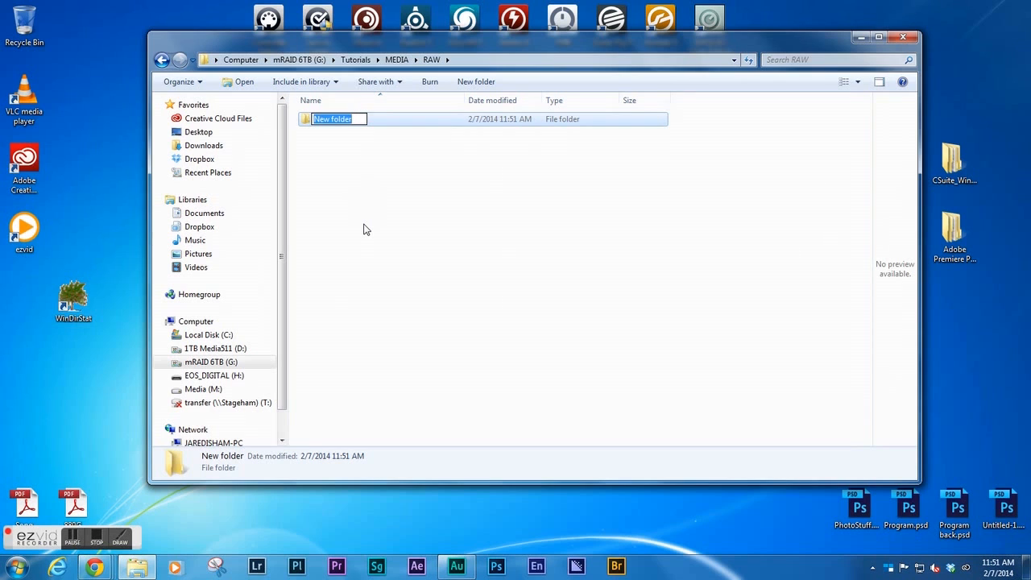
{"action": "type", "text": "020714"}
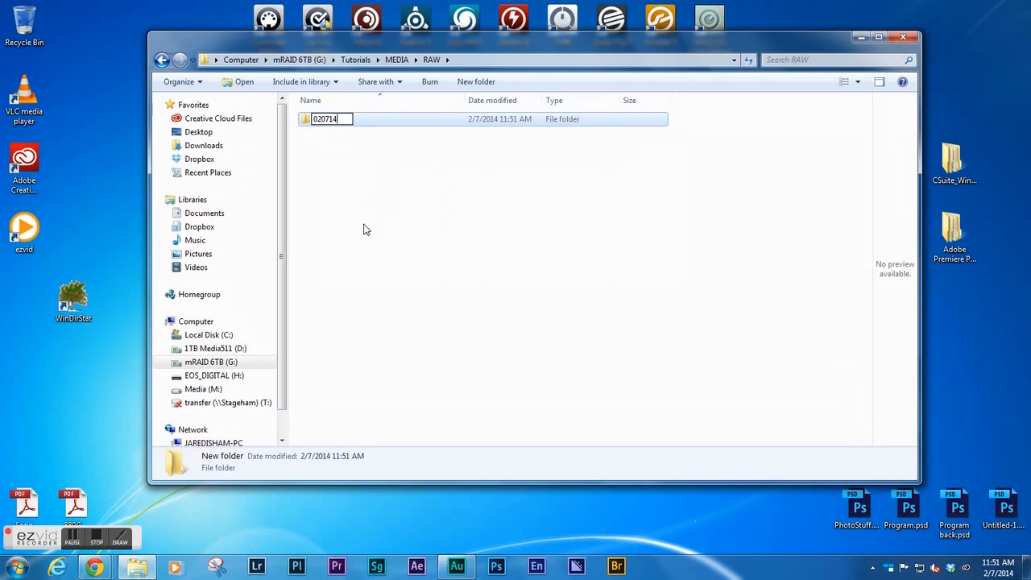
{"action": "key", "text": "Return"}
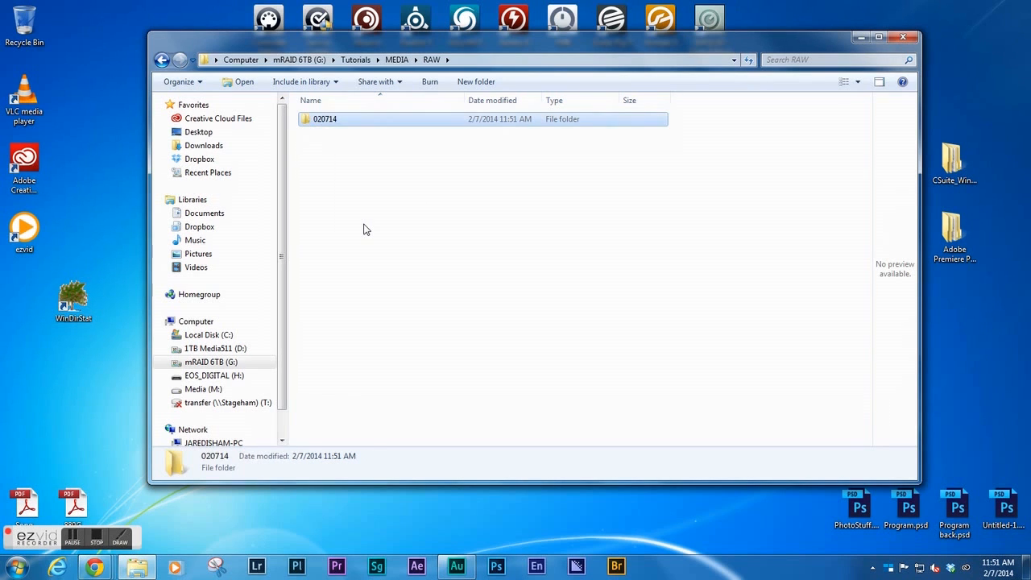
Look inside the 020714 folder, and go back up through RAW to the MEDIA folder.
{"action": "left_click", "coordinate": [321, 142]}
{"action": "double_click", "coordinate": [324, 120]}
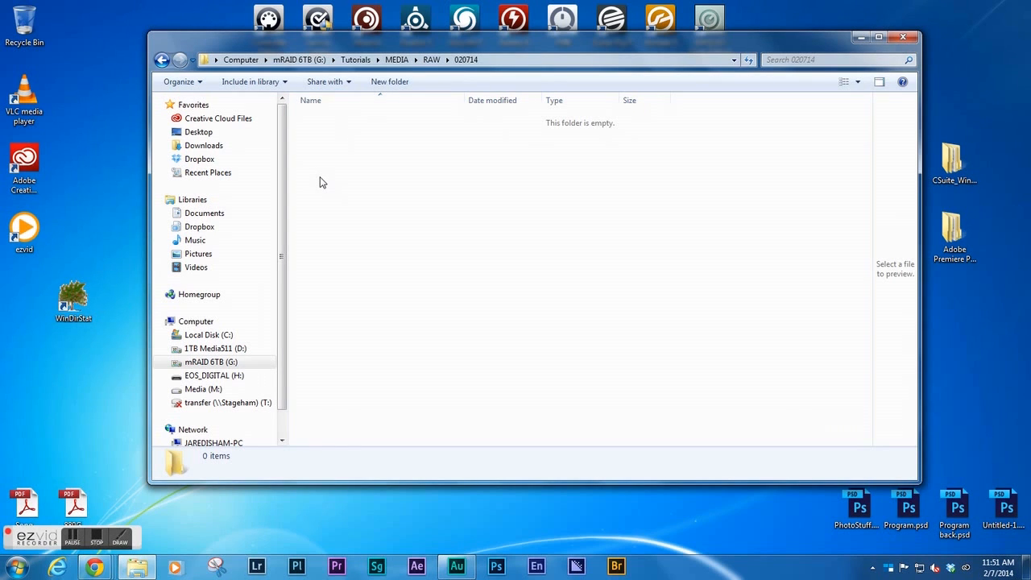
{"action": "left_click", "coordinate": [432, 60]}
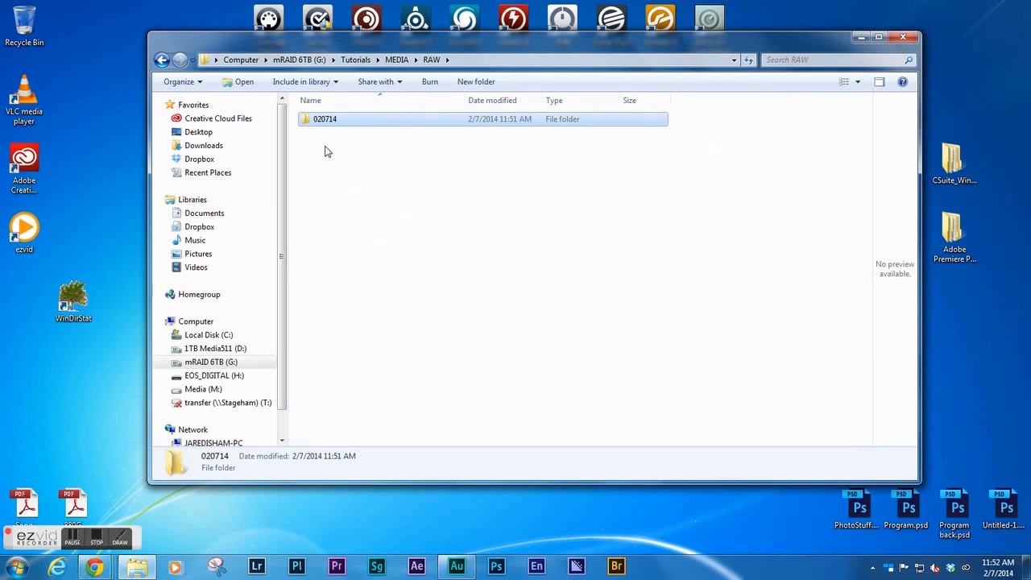
{"action": "left_click", "coordinate": [336, 202]}
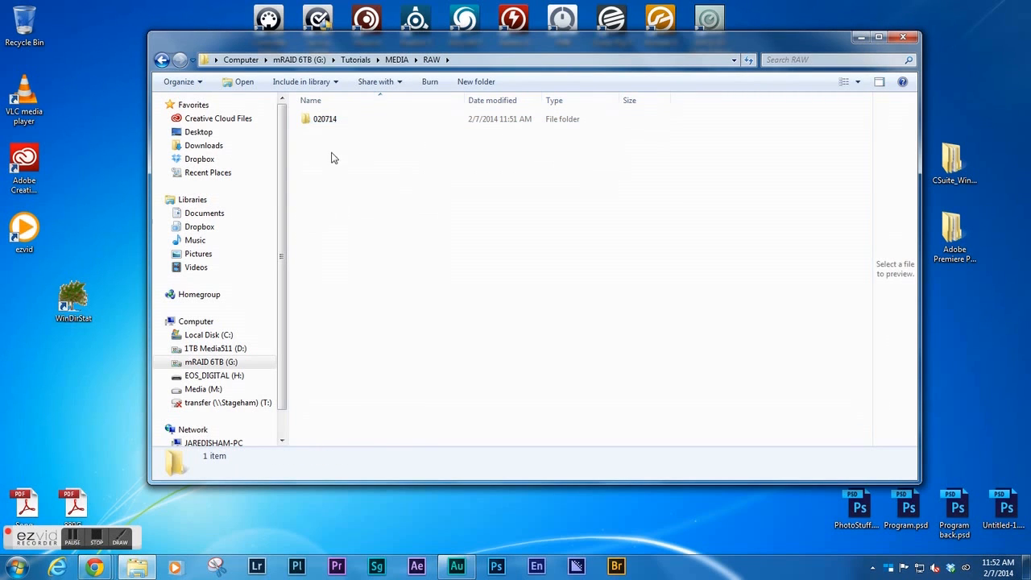
{"action": "left_click", "coordinate": [399, 61]}
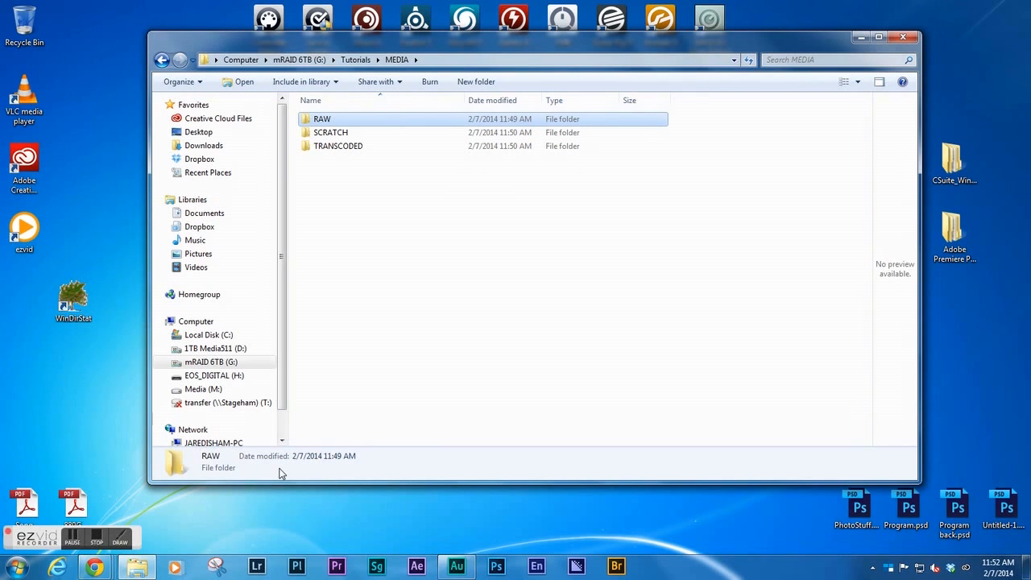
Switch to Adobe Prelude, start a new project and choose Tutorials\PROJECTS\Prelude on the mRAID 6TB (G:) drive as its location.
{"action": "left_click", "coordinate": [300, 568]}
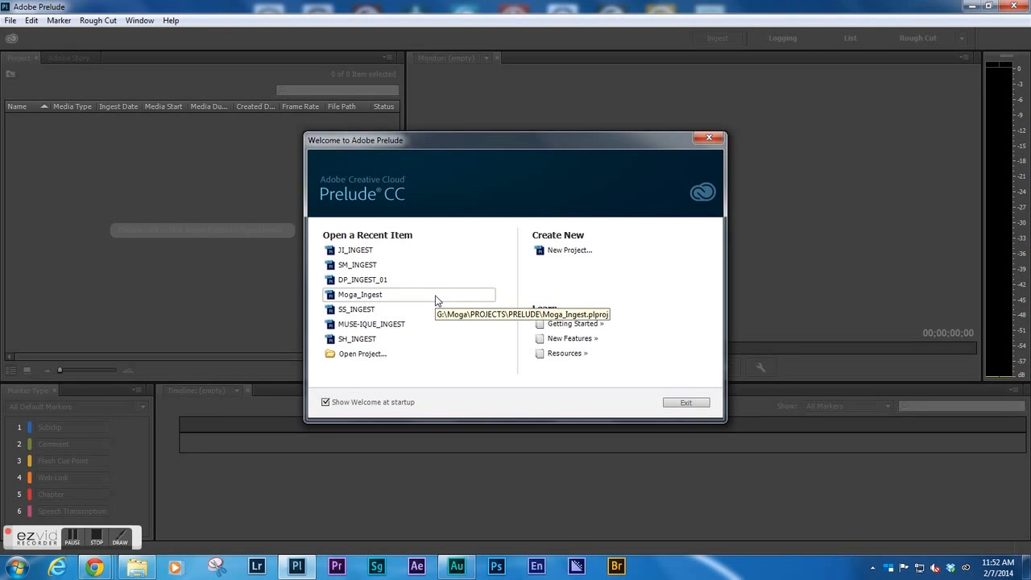
{"action": "left_click_drag", "start_coordinate": [516, 143], "coordinate": [516, 133]}
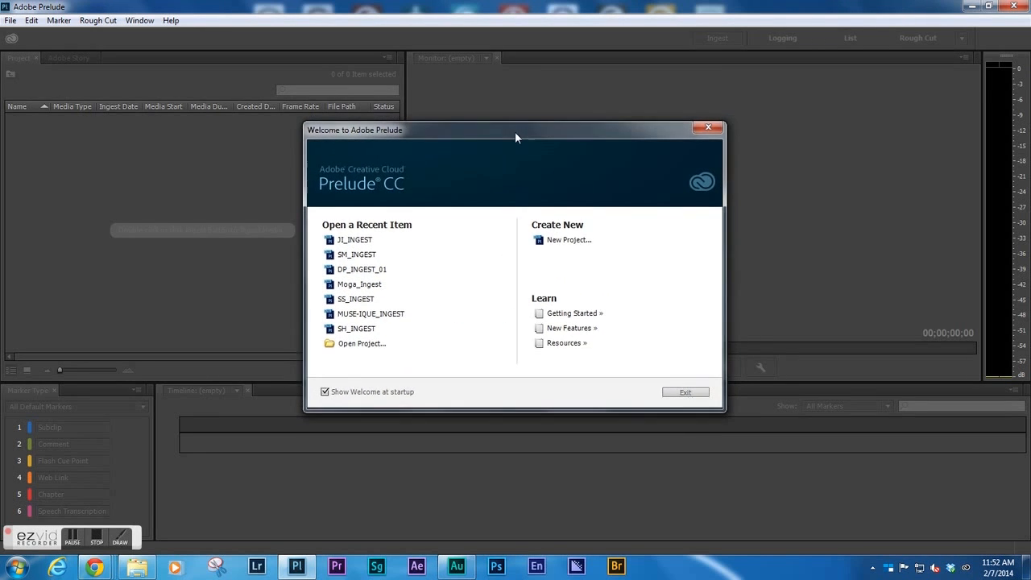
{"action": "left_click", "coordinate": [567, 242]}
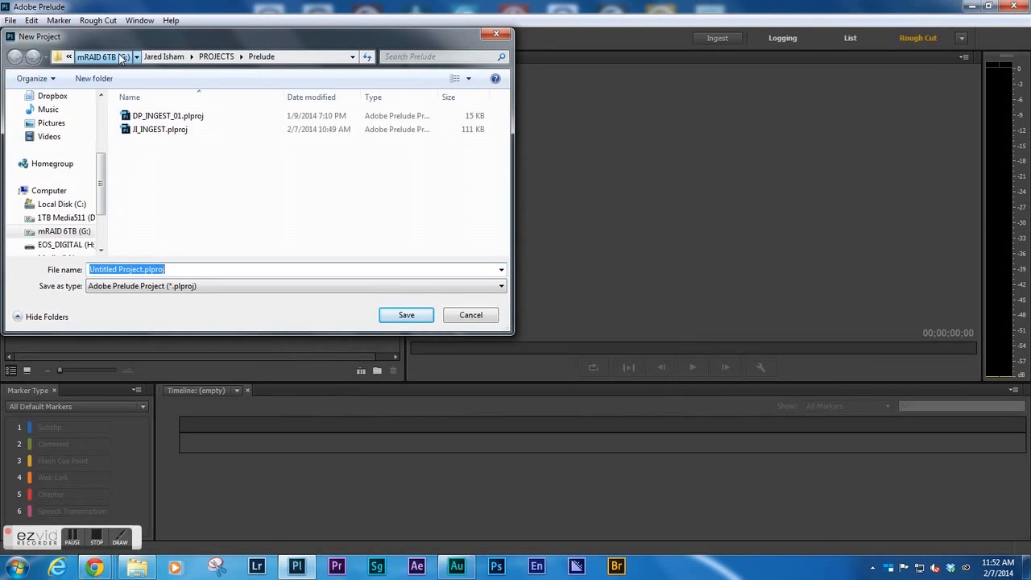
{"action": "left_click", "coordinate": [121, 58]}
{"action": "scroll", "coordinate": [165, 193], "scroll_direction": "down", "scroll_amount": 10}
{"action": "double_click", "coordinate": [163, 234]}
{"action": "left_click", "coordinate": [141, 160]}
{"action": "double_click", "coordinate": [141, 160]}
{"action": "double_click", "coordinate": [143, 130]}
Name the new Prelude project CC_INGEST_01-JI and save it.
{"action": "left_click", "coordinate": [145, 271]}
{"action": "left_click_drag", "start_coordinate": [145, 271], "coordinate": [50, 274]}
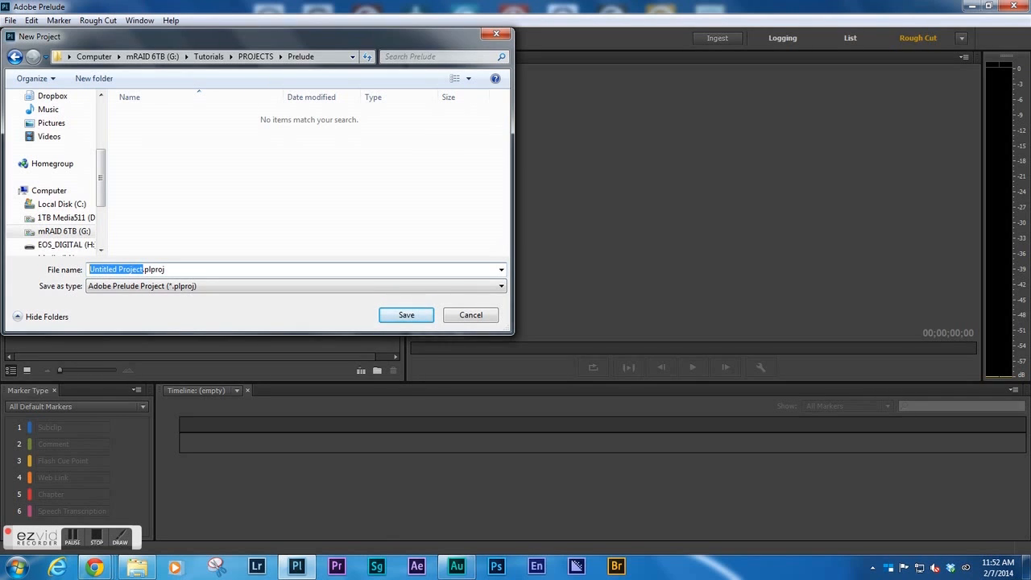
{"action": "type", "text": "CC"}
{"action": "type", "text": "_"}
{"action": "type", "text": "INGEST"}
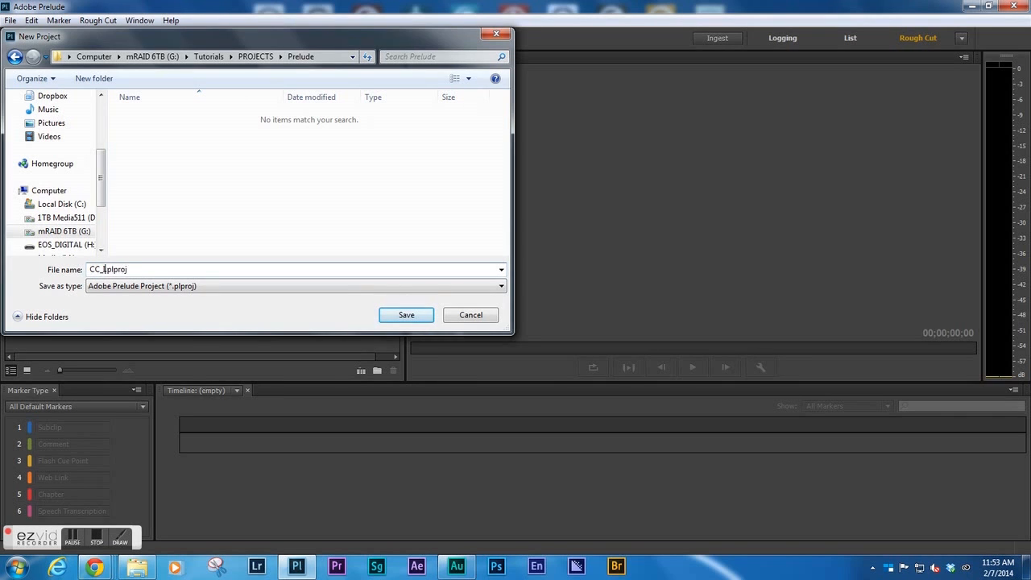
{"action": "type", "text": "_01"}
{"action": "type", "text": "-JI"}
{"action": "left_click", "coordinate": [406, 317]}
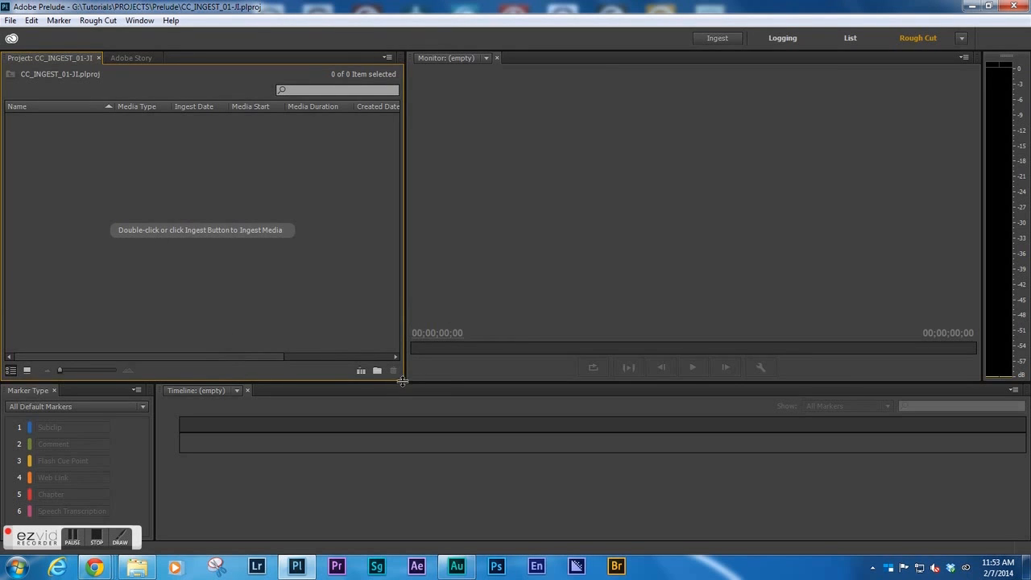
Widen the project panel slightly and create a bin named MEDIA in the project.
{"action": "mouse_move", "coordinate": [406, 381]}
{"action": "left_mouse_down"}
{"action": "mouse_move", "coordinate": [406, 369]}
{"action": "mouse_move", "coordinate": [427, 366]}
{"action": "mouse_move", "coordinate": [418, 376]}
{"action": "left_mouse_up"}
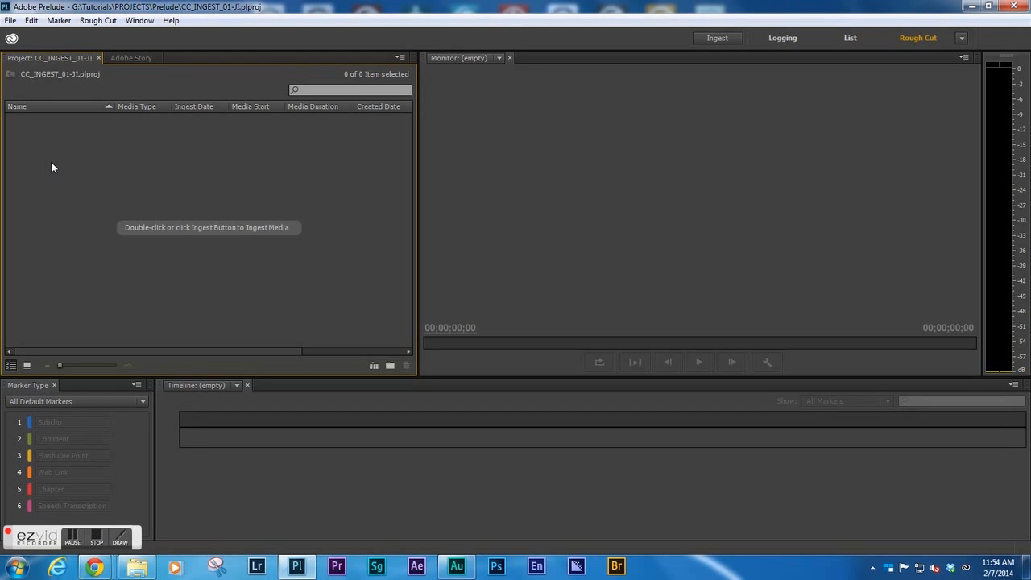
{"action": "key", "text": "ctrl+/"}
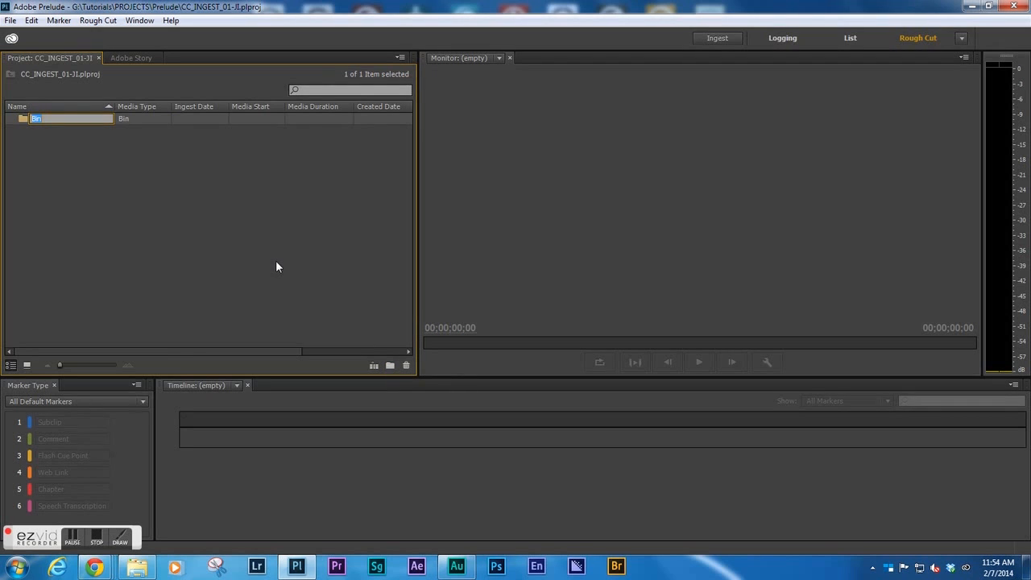
{"action": "type", "text": "MEDIA"}
{"action": "key", "text": "BackSpace"}
{"action": "key", "text": "BackSpace"}
{"action": "key", "text": "BackSpace"}
{"action": "key", "text": "BackSpace"}
{"action": "key", "text": "BackSpace"}
{"action": "type", "text": "02"}
{"action": "key", "text": "BackSpace"}
{"action": "key", "text": "BackSpace"}
{"action": "key", "text": "BackSpace"}
{"action": "type", "text": "MEDIA"}
{"action": "key", "text": "Return"}
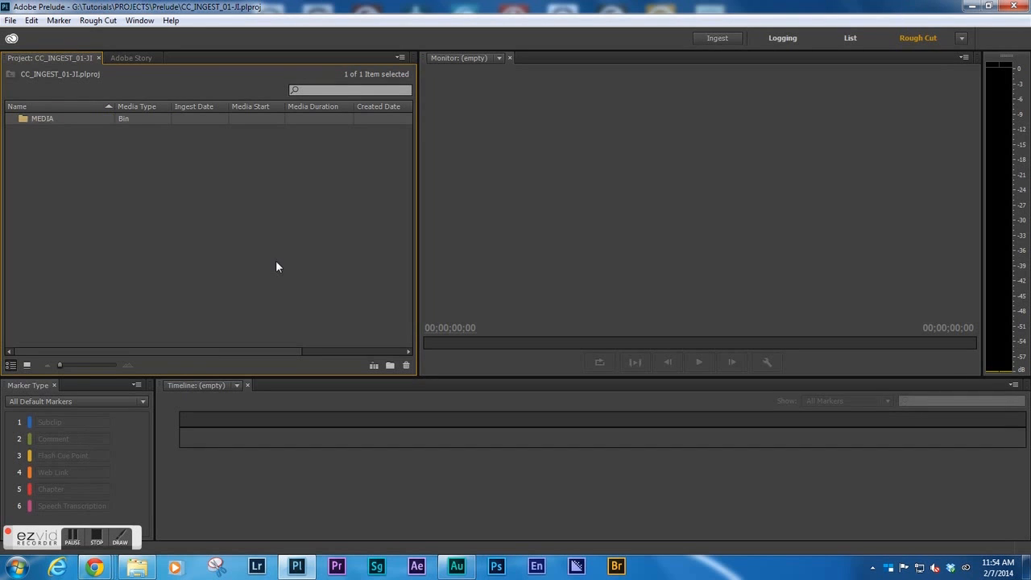
{"action": "left_click", "coordinate": [25, 158]}
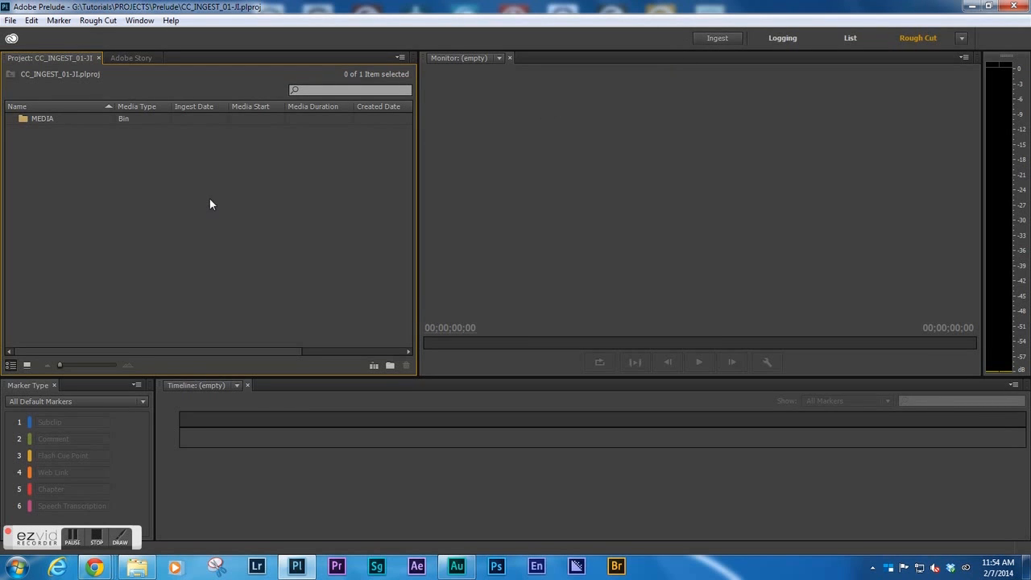
{"action": "left_click", "coordinate": [137, 568]}
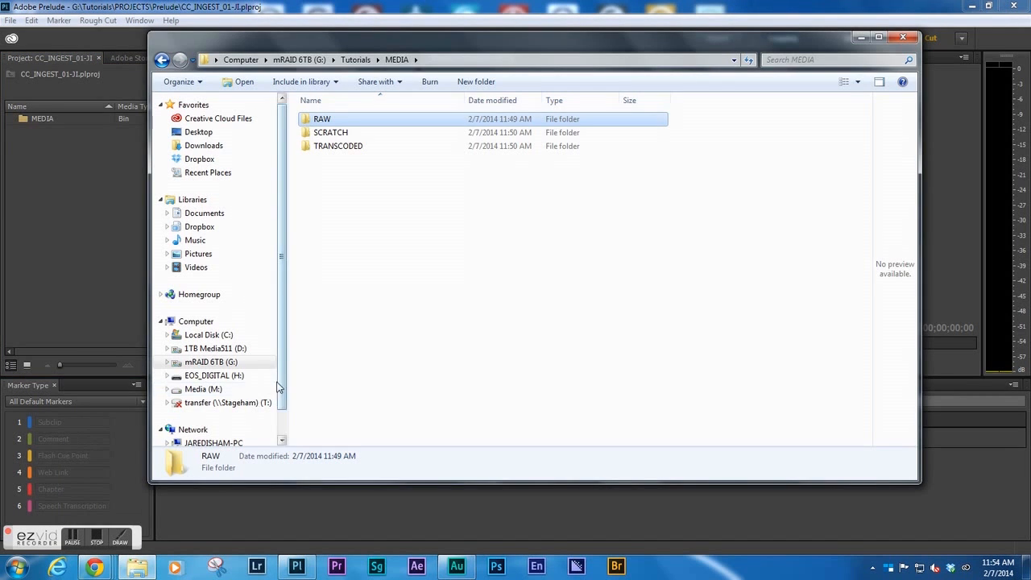
{"action": "left_click", "coordinate": [64, 269]}
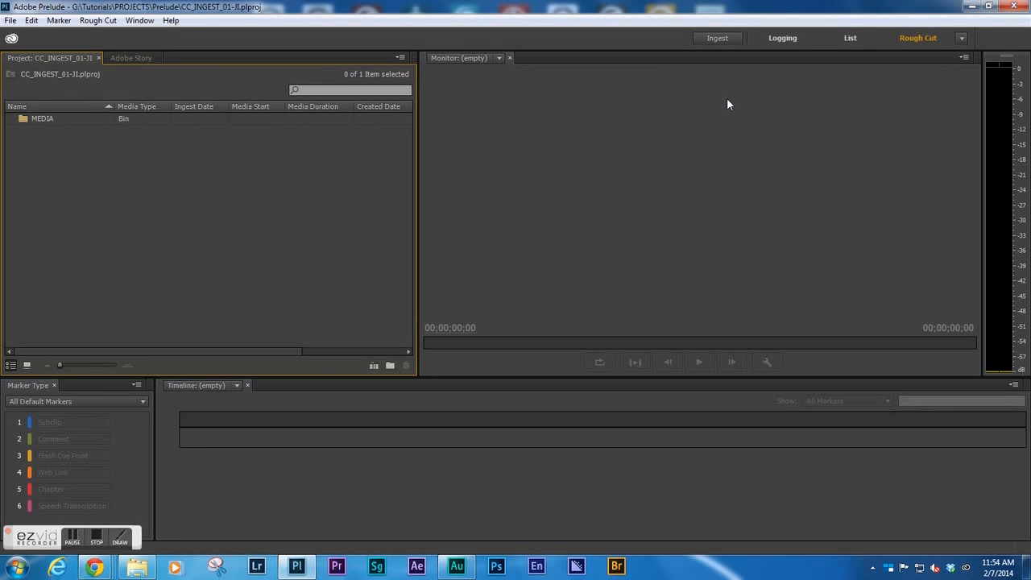
Open the Ingest window and browse to the DCIM\100CANON folder on the EOS_DIGITAL (H:) card.
{"action": "left_click", "coordinate": [709, 40]}
{"action": "left_click_drag", "start_coordinate": [730, 73], "coordinate": [715, 48]}
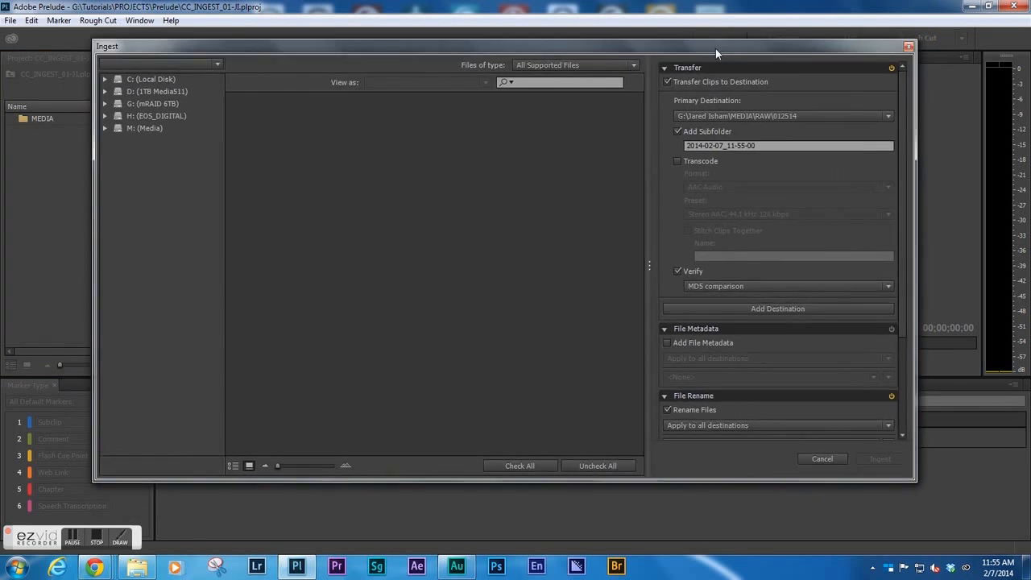
{"action": "left_click", "coordinate": [120, 118]}
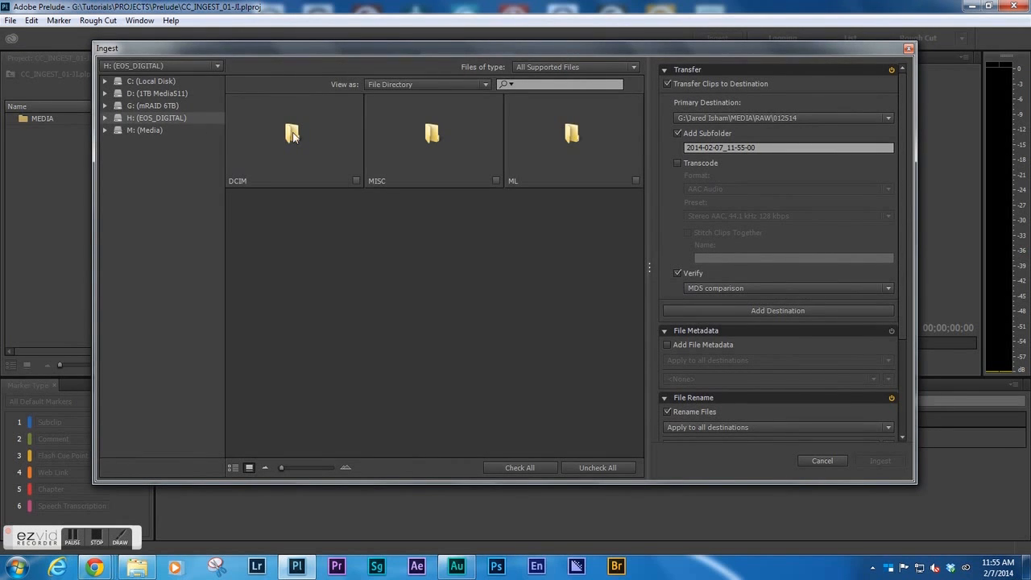
{"action": "double_click", "coordinate": [292, 133]}
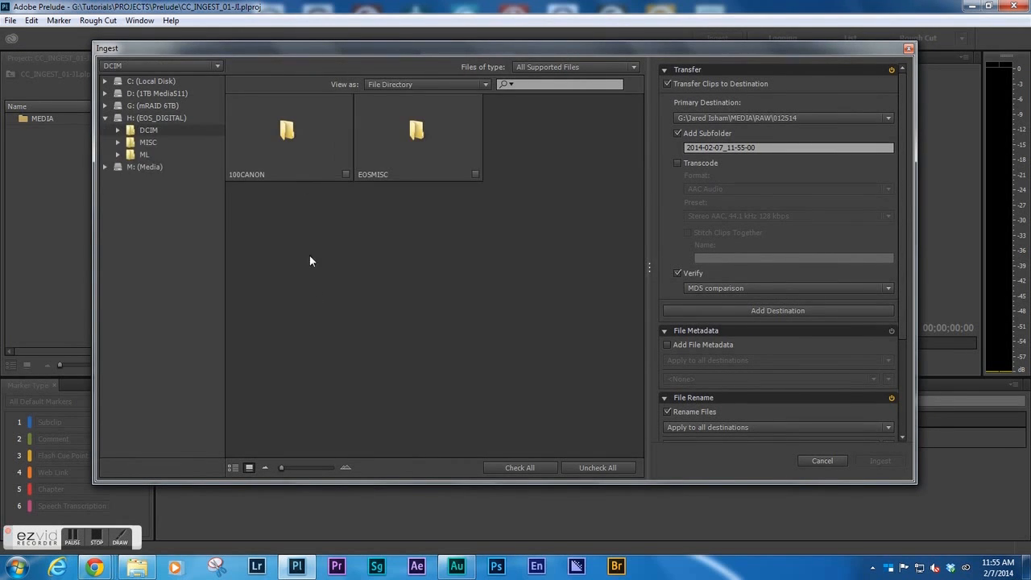
{"action": "double_click", "coordinate": [287, 148]}
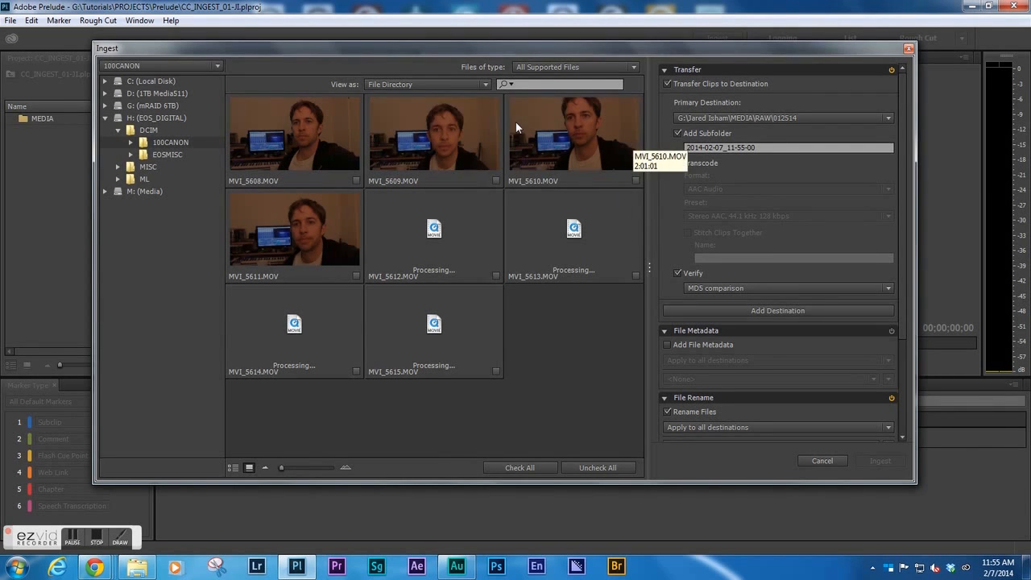
{"action": "left_click", "coordinate": [635, 67]}
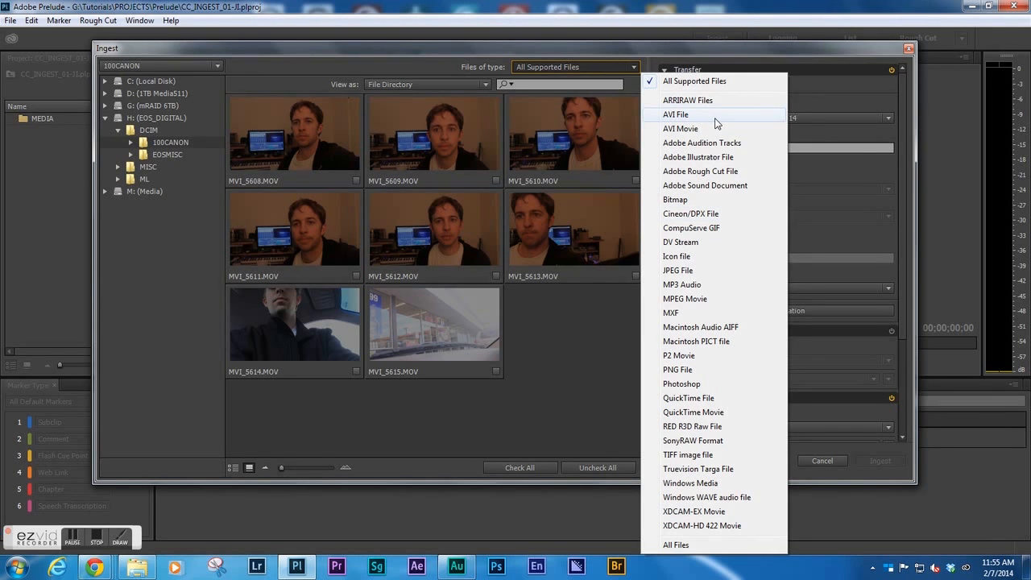
{"action": "left_click", "coordinate": [678, 48]}
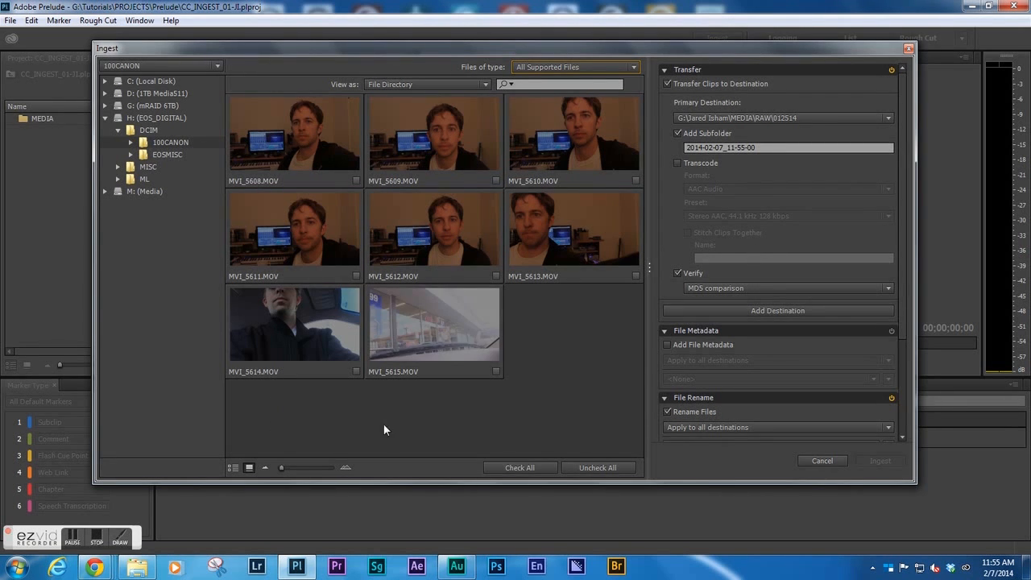
Show the clips as a list, reveal MVI_5608.MOV in Explorer to check the recording dates, and return to the thumbnail view.
{"action": "left_click", "coordinate": [233, 468]}
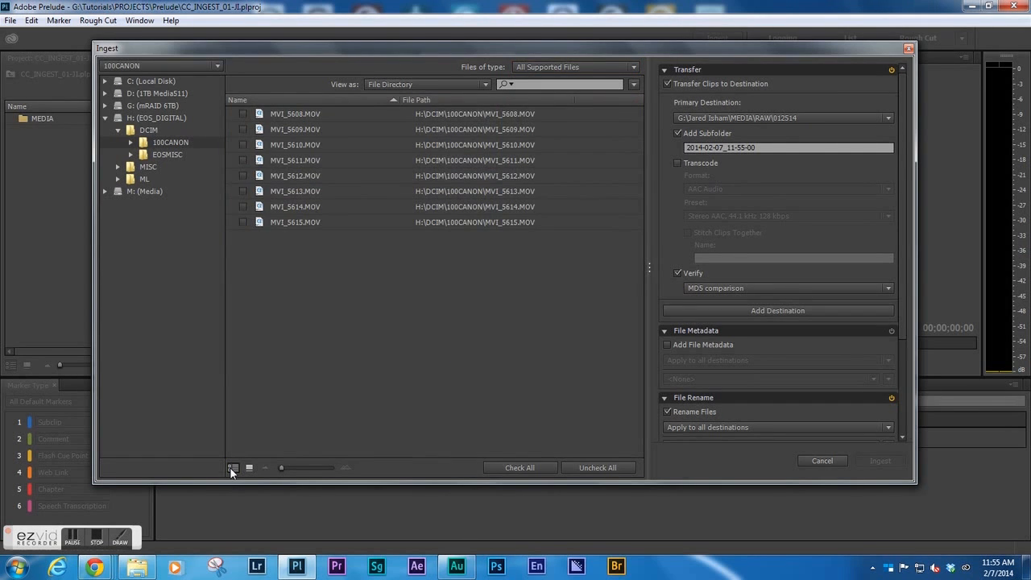
{"action": "right_click", "coordinate": [299, 113]}
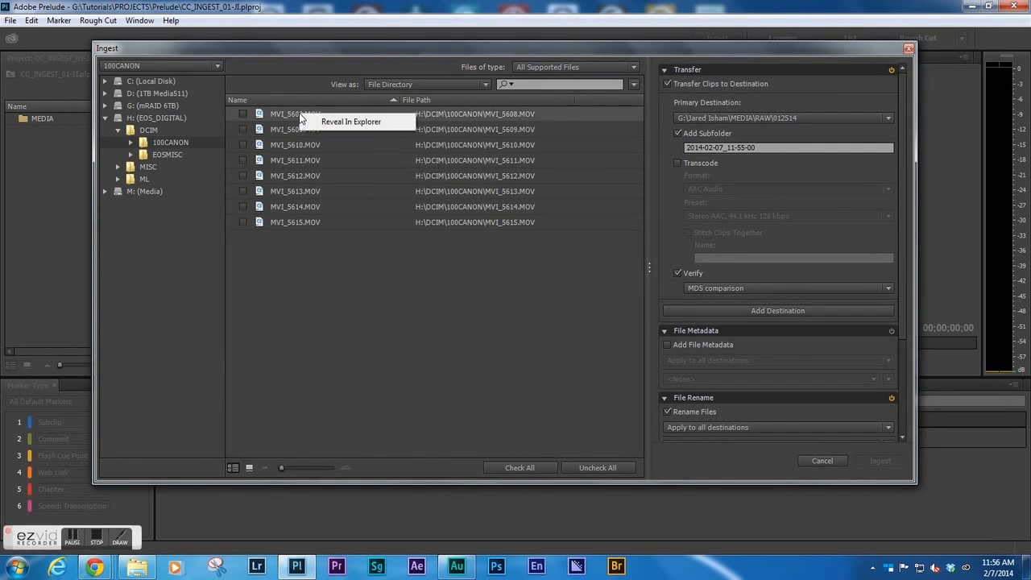
{"action": "left_click", "coordinate": [341, 121]}
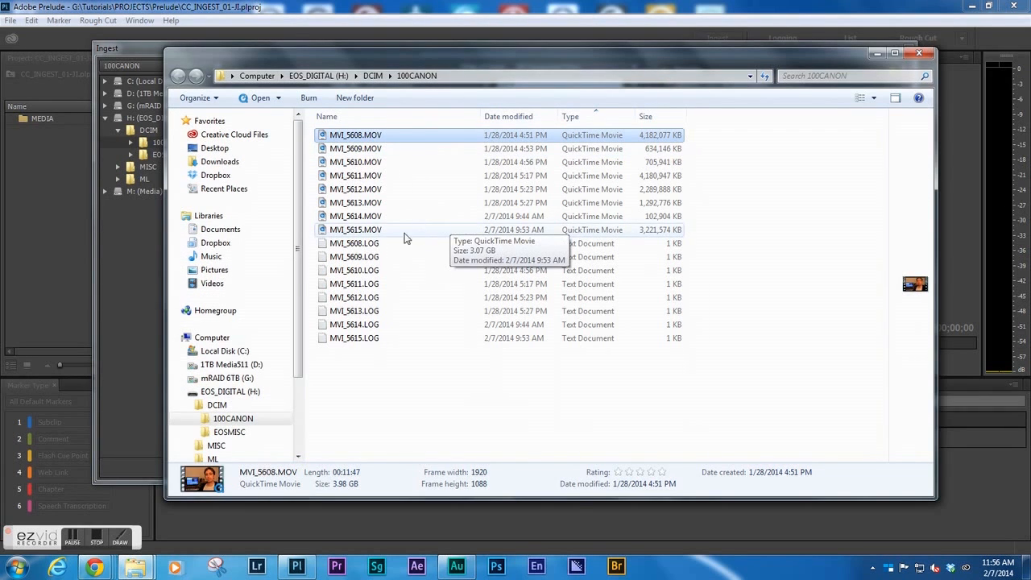
{"action": "left_click", "coordinate": [917, 53]}
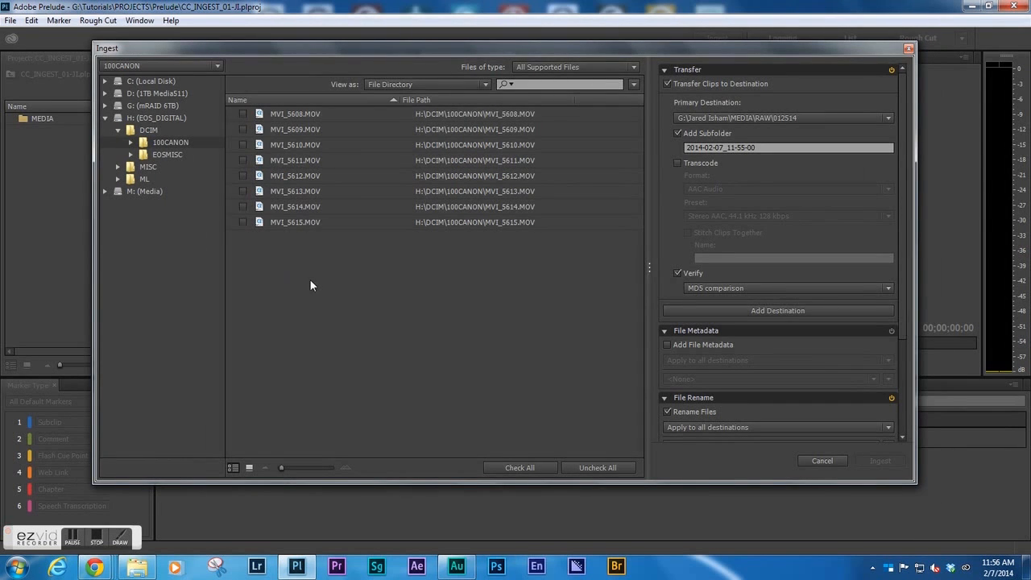
{"action": "left_click", "coordinate": [252, 468]}
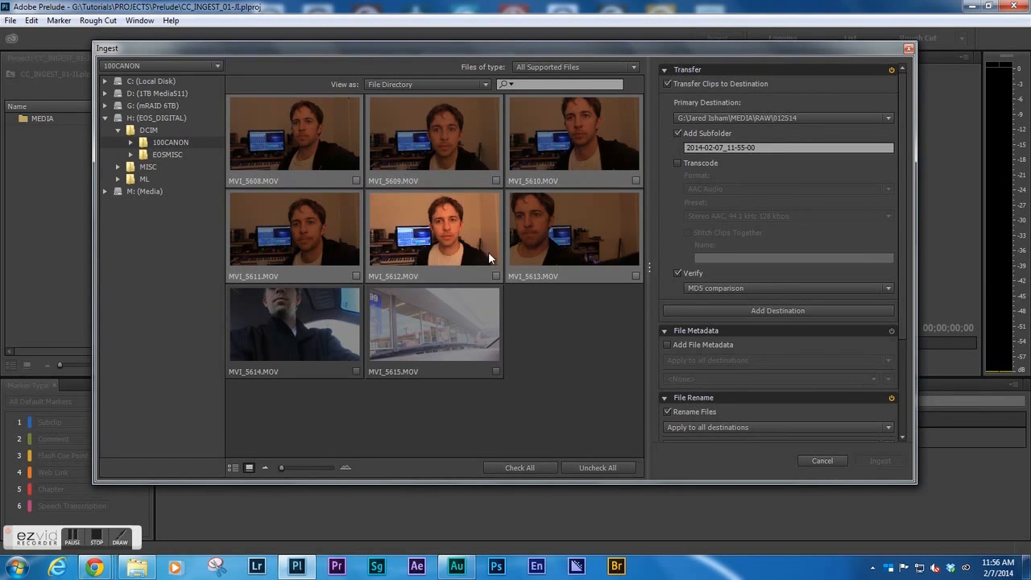
Switch to Explorer, open the RAW folder and rename its 020714 subfolder as 012814.
{"action": "left_click", "coordinate": [137, 567]}
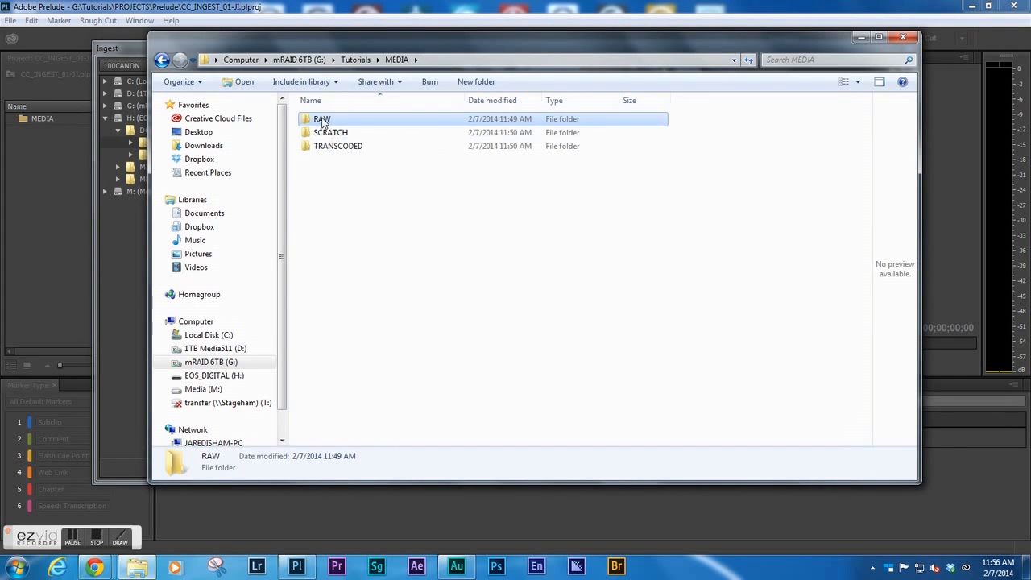
{"action": "double_click", "coordinate": [324, 121]}
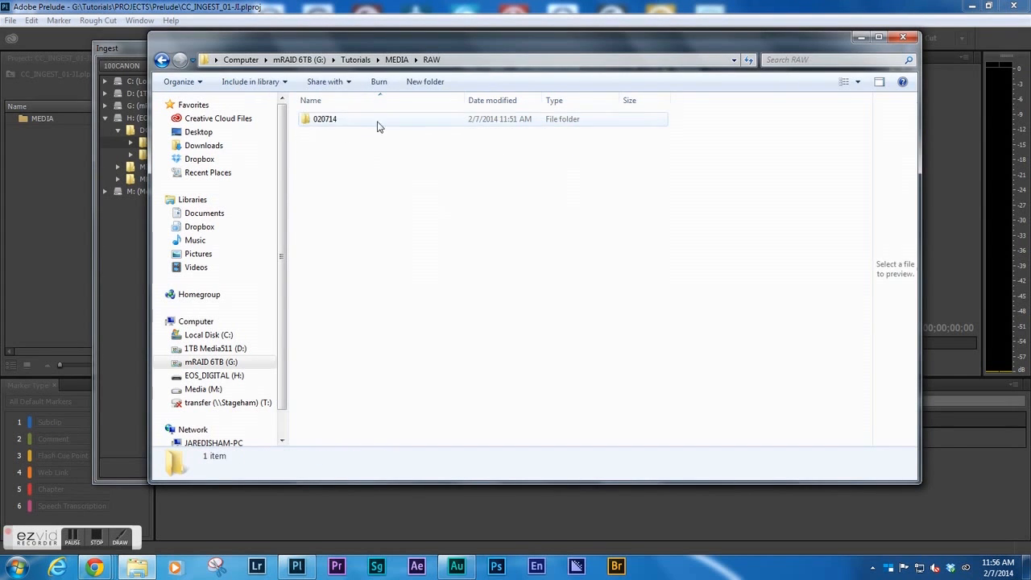
{"action": "left_click", "coordinate": [326, 119]}
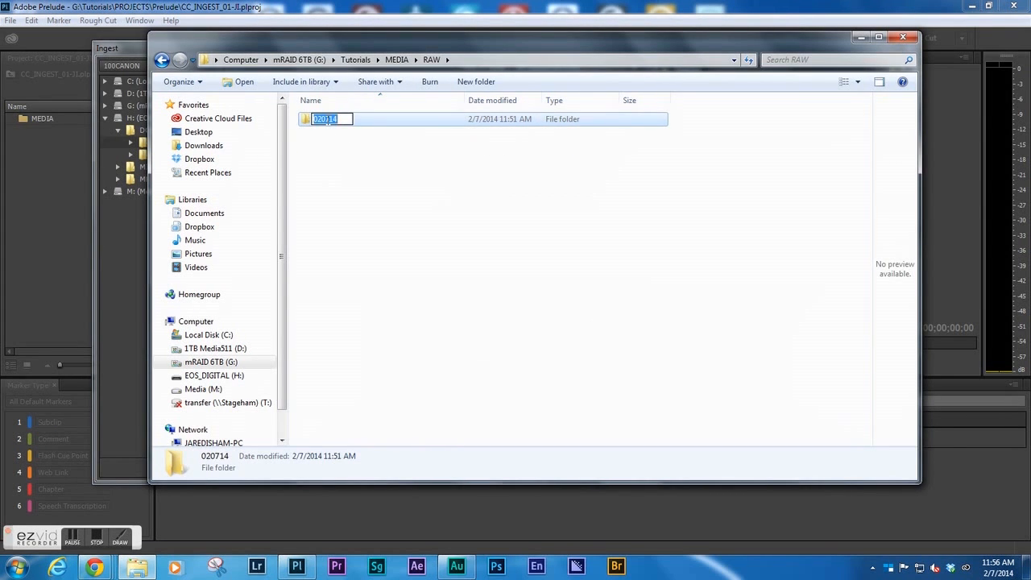
{"action": "type", "text": "012814"}
{"action": "left_click", "coordinate": [334, 191]}
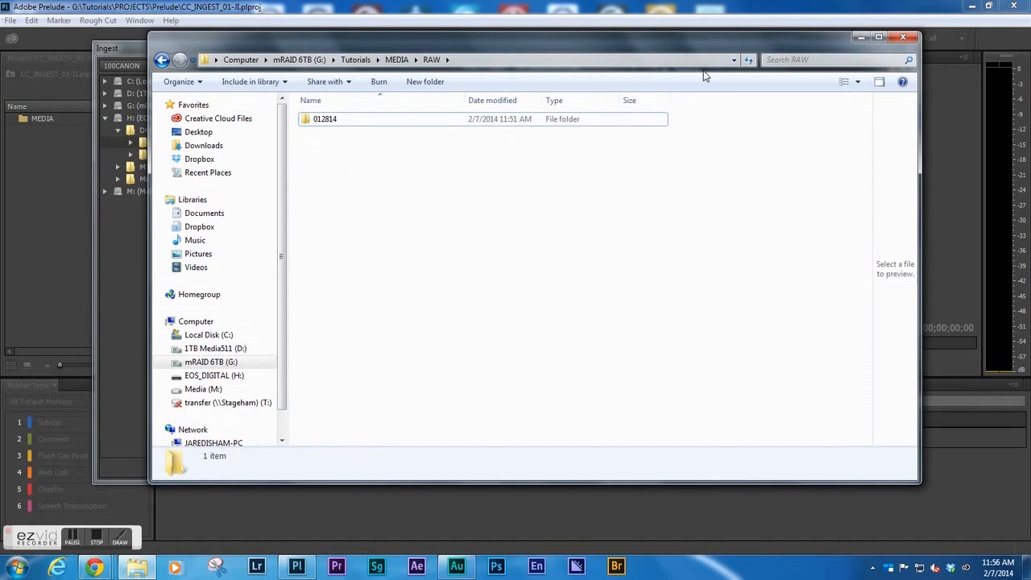
Return to the Prelude Ingest window and mark the six clips MVI_5608.MOV through MVI_5613.MOV for ingest.
{"action": "left_click", "coordinate": [135, 51]}
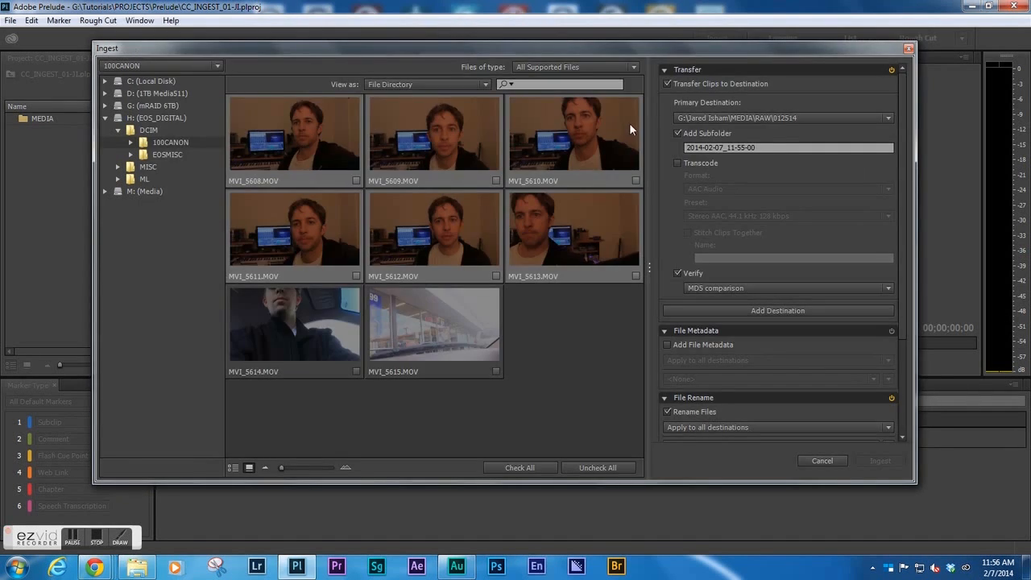
{"action": "left_click", "coordinate": [636, 181]}
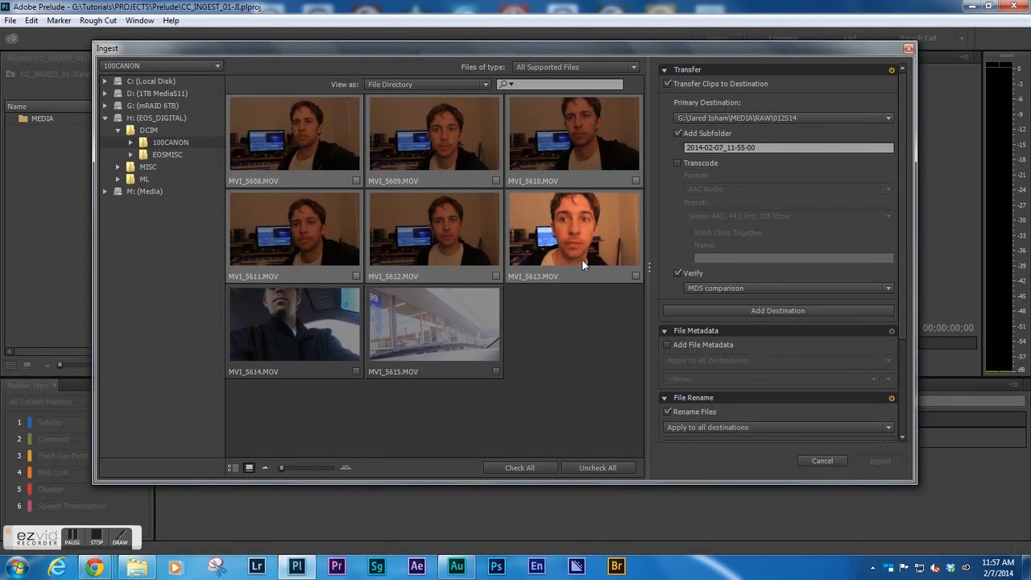
{"action": "left_click_drag", "start_coordinate": [581, 259], "coordinate": [357, 179]}
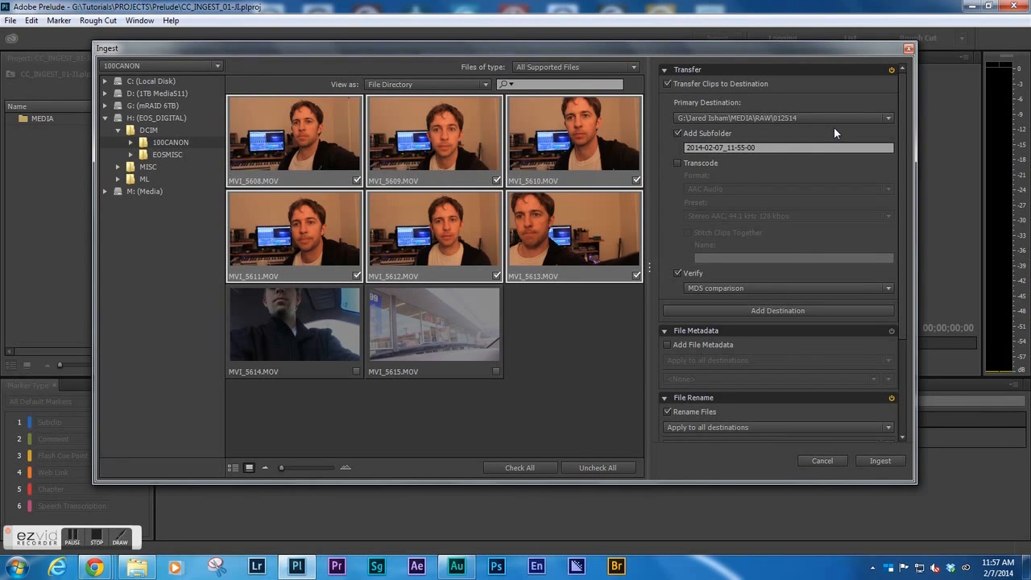
Set the primary transfer destination to the folder G:\Tutorials\MEDIA\RAW\012814.
{"action": "left_click", "coordinate": [861, 119]}
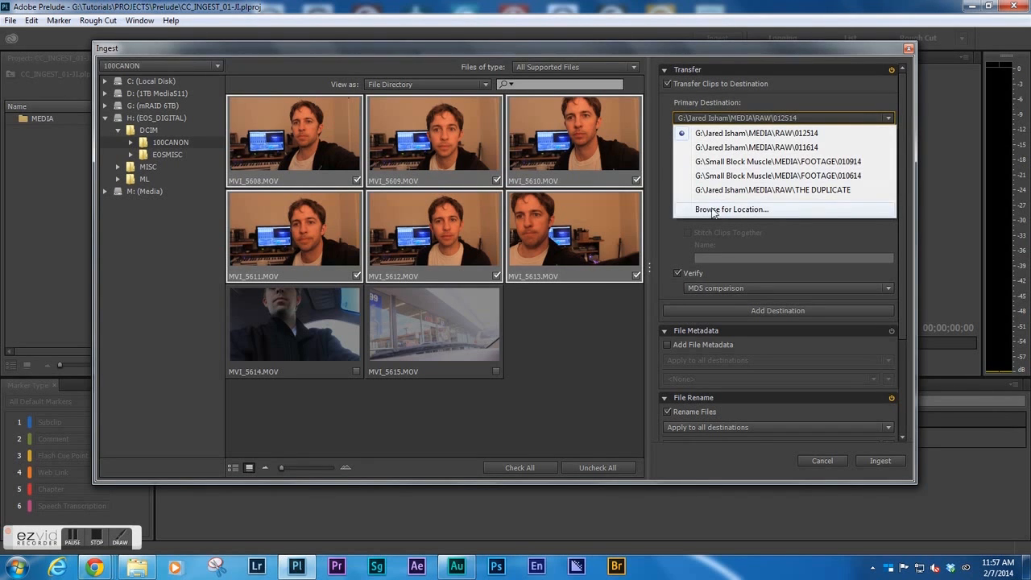
{"action": "left_click", "coordinate": [787, 117]}
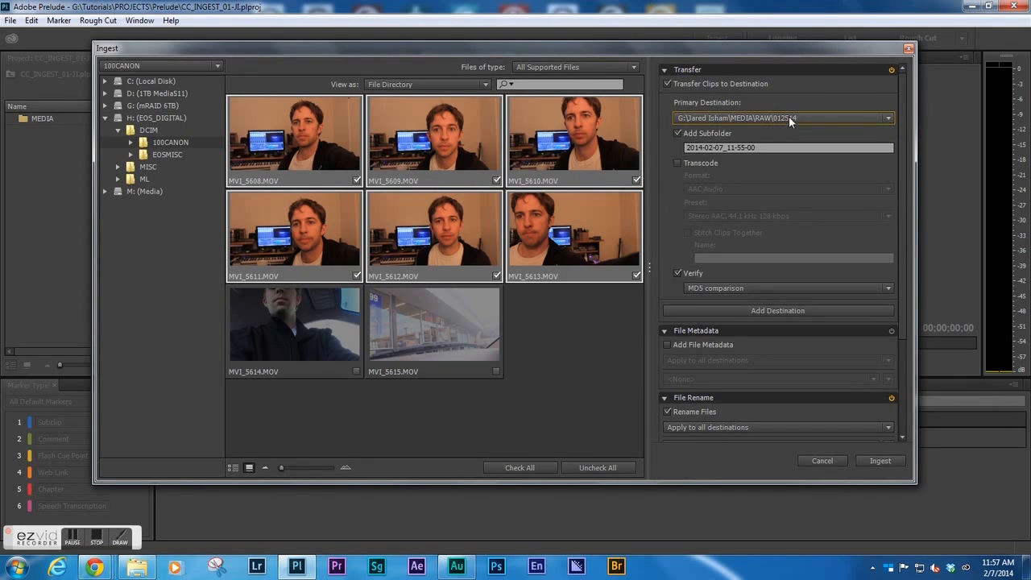
{"action": "left_click", "coordinate": [789, 116]}
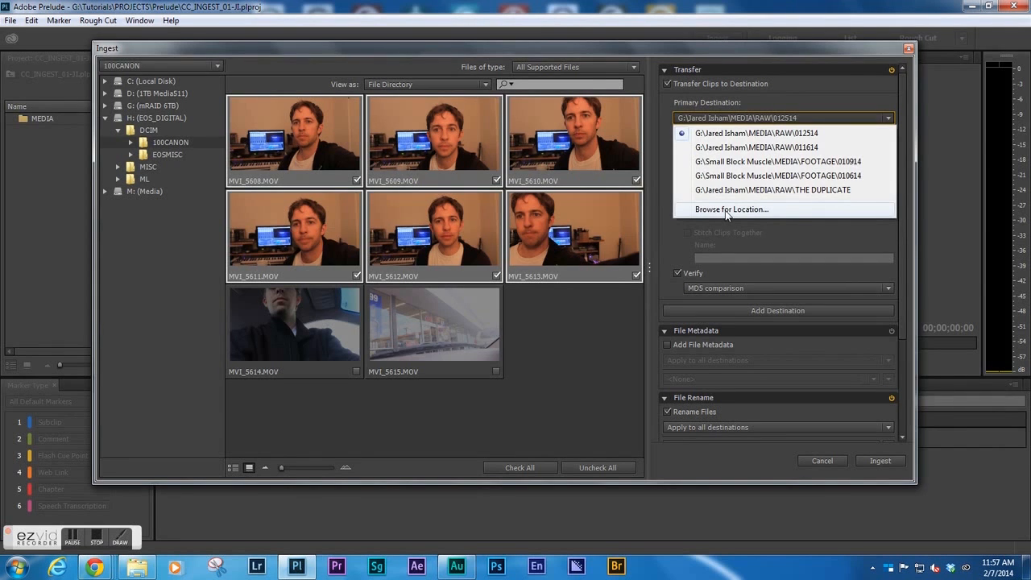
{"action": "left_click", "coordinate": [728, 210]}
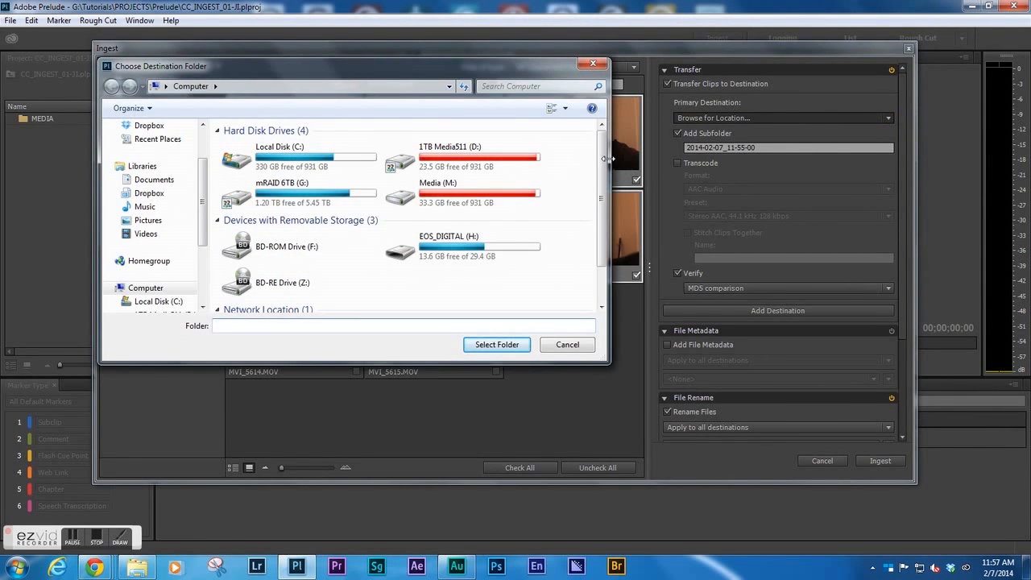
{"action": "double_click", "coordinate": [278, 196]}
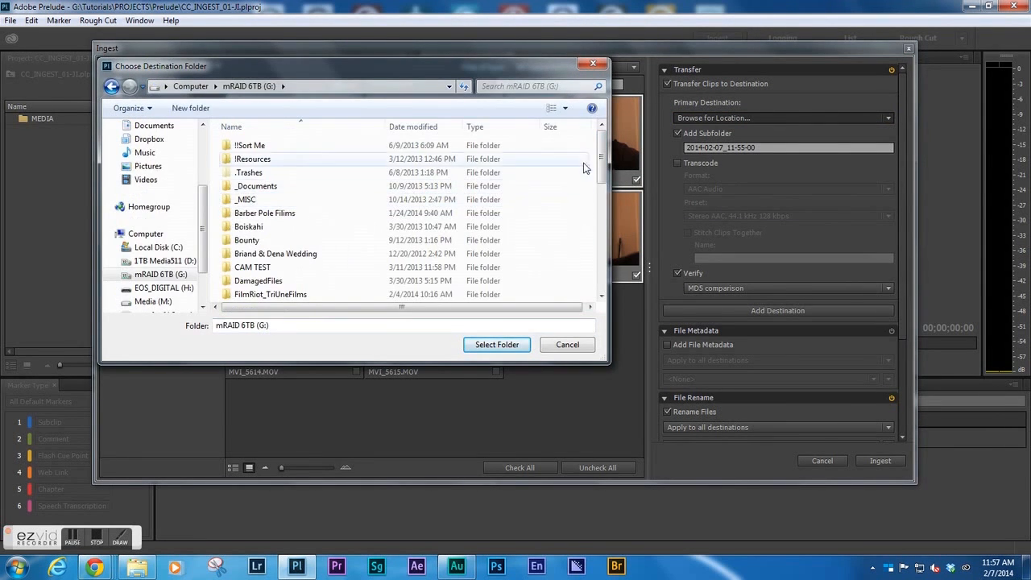
{"action": "left_click_drag", "start_coordinate": [602, 157], "coordinate": [603, 274]}
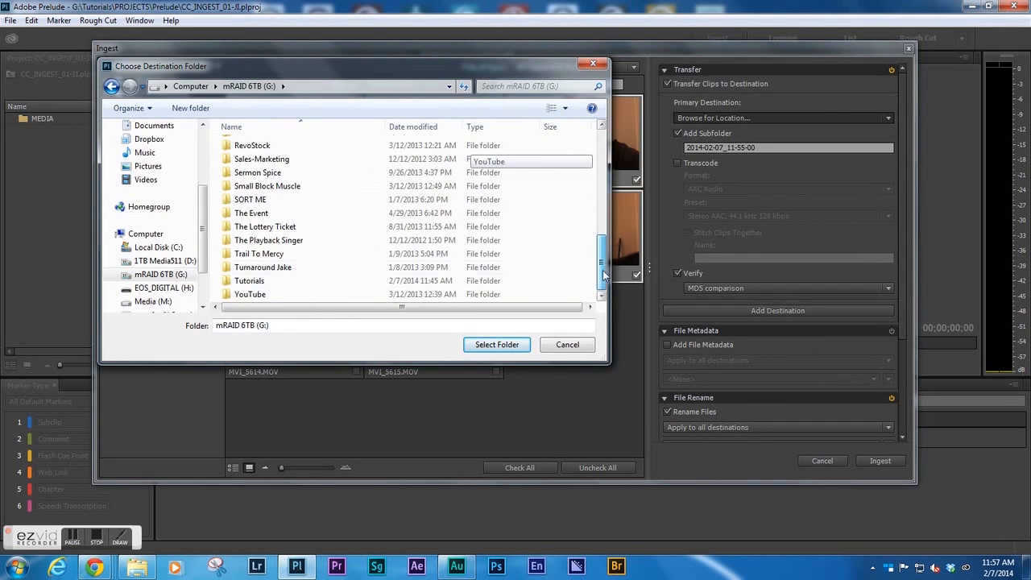
{"action": "double_click", "coordinate": [292, 280]}
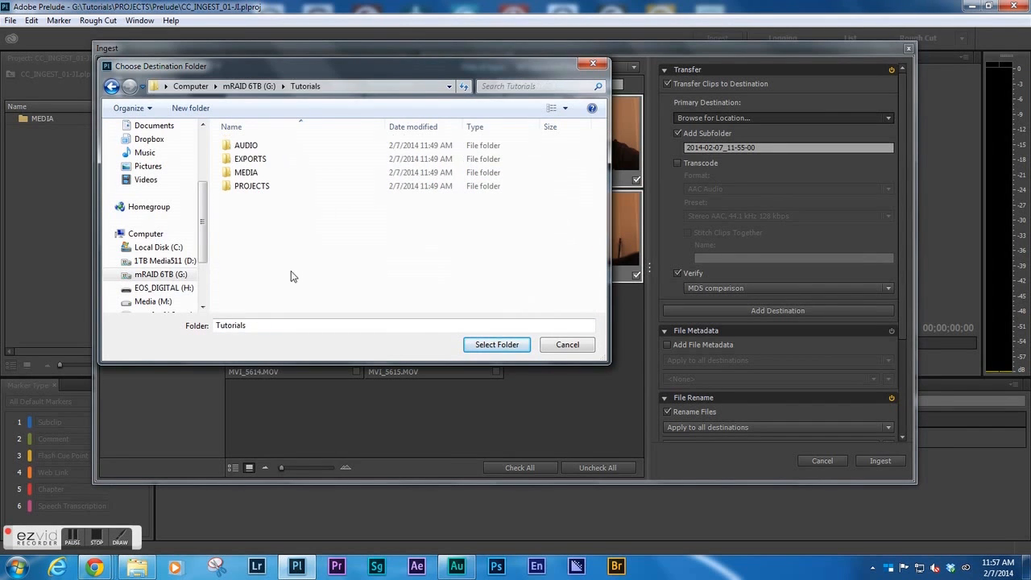
{"action": "double_click", "coordinate": [242, 173]}
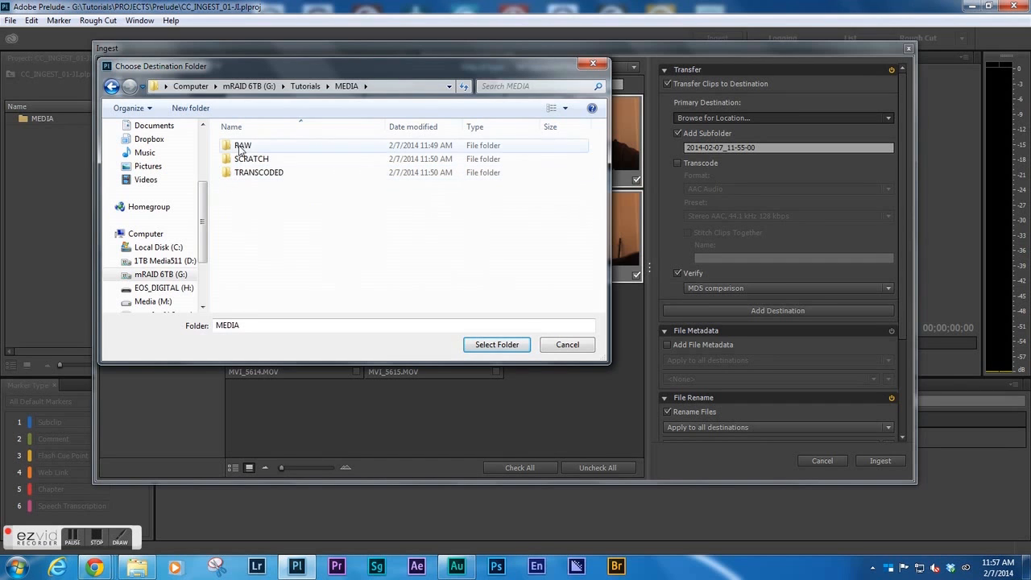
{"action": "double_click", "coordinate": [242, 149]}
{"action": "double_click", "coordinate": [239, 152]}
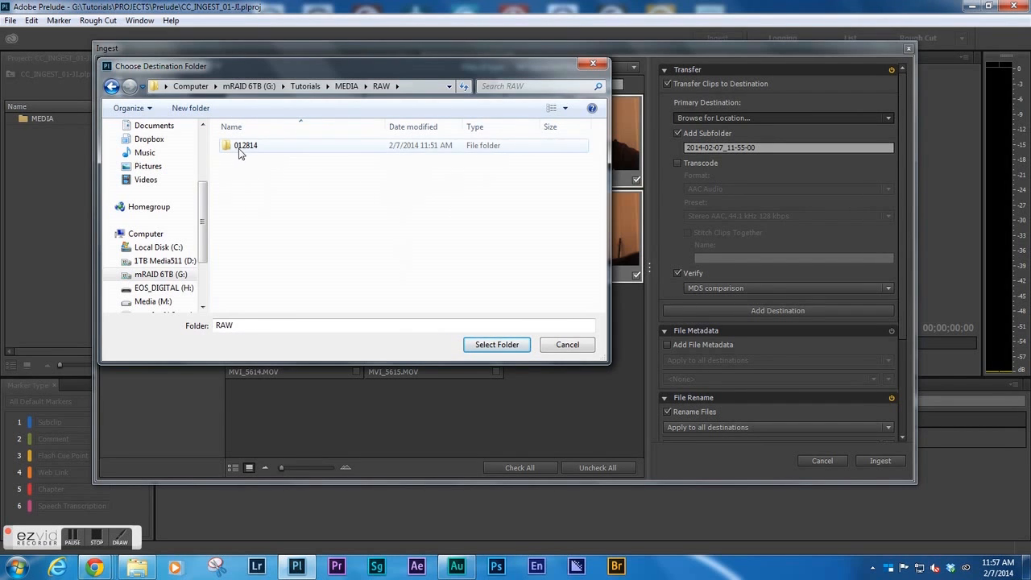
{"action": "left_click", "coordinate": [487, 346]}
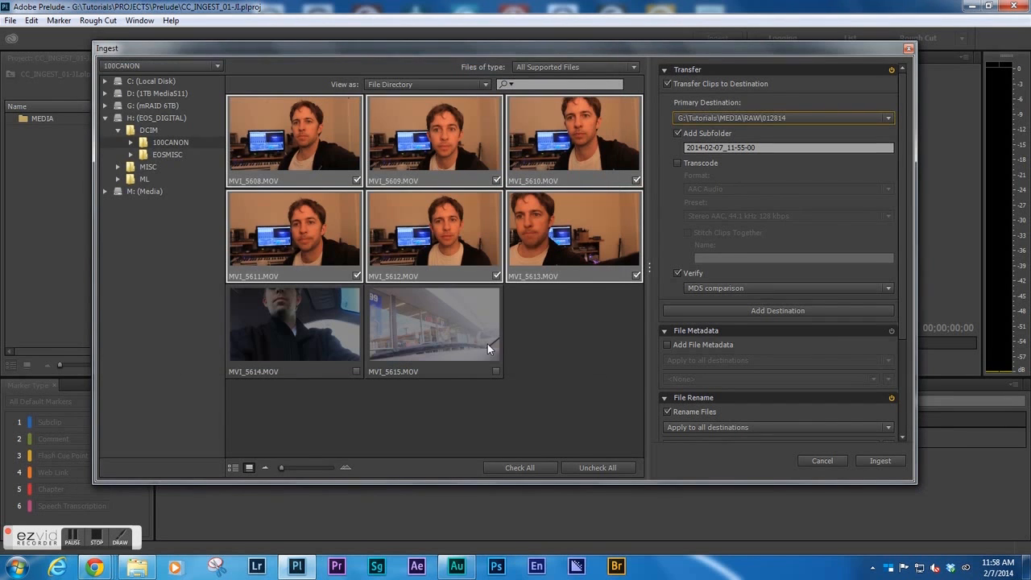
Name the primary destination's subfolder CC012814A01.
{"action": "left_click_drag", "start_coordinate": [767, 149], "coordinate": [664, 149]}
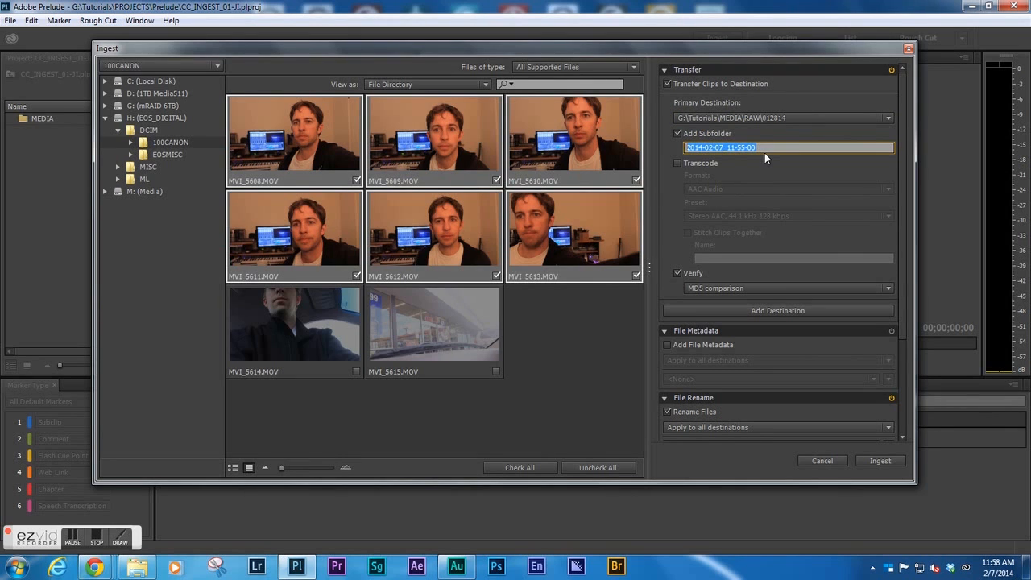
{"action": "type", "text": "CC"}
{"action": "key", "text": "BackSpace"}
{"action": "key", "text": "BackSpace"}
{"action": "type", "text": "CC"}
{"action": "type", "text": "01"}
{"action": "type", "text": "2814"}
{"action": "type", "text": "_A01"}
{"action": "key", "text": "BackSpace"}
{"action": "key", "text": "BackSpace"}
{"action": "key", "text": "BackSpace"}
{"action": "key", "text": "BackSpace"}
{"action": "type", "text": "A01"}
Switch to Explorer, look inside the 012814 destination folder, and return to the Prelude Ingest window.
{"action": "left_click", "coordinate": [137, 567]}
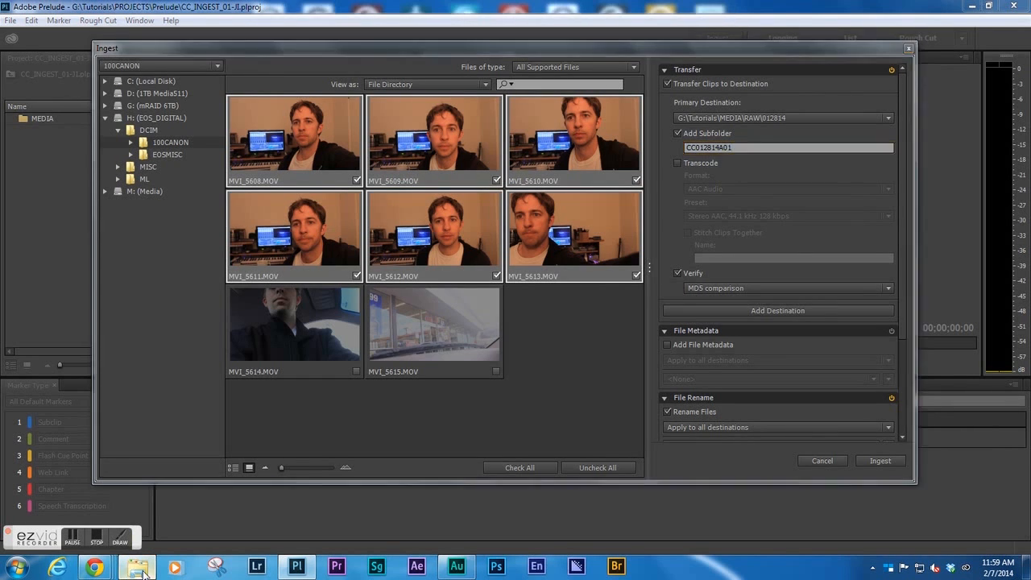
{"action": "double_click", "coordinate": [325, 121]}
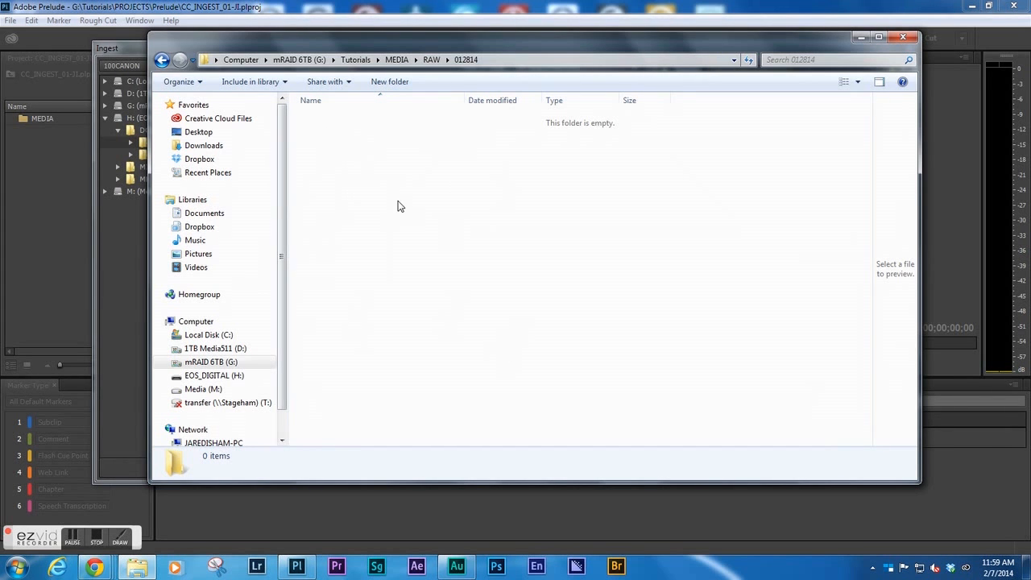
{"action": "left_click", "coordinate": [137, 50]}
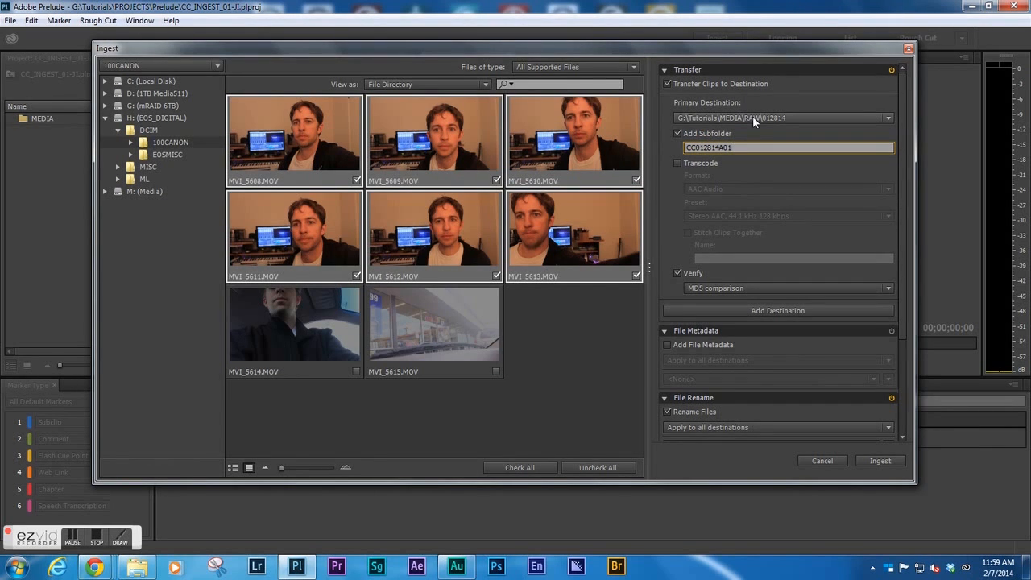
Enable transcoding for the primary destination to look through the available formats, and disable it again.
{"action": "left_click", "coordinate": [706, 164]}
{"action": "left_click", "coordinate": [889, 188]}
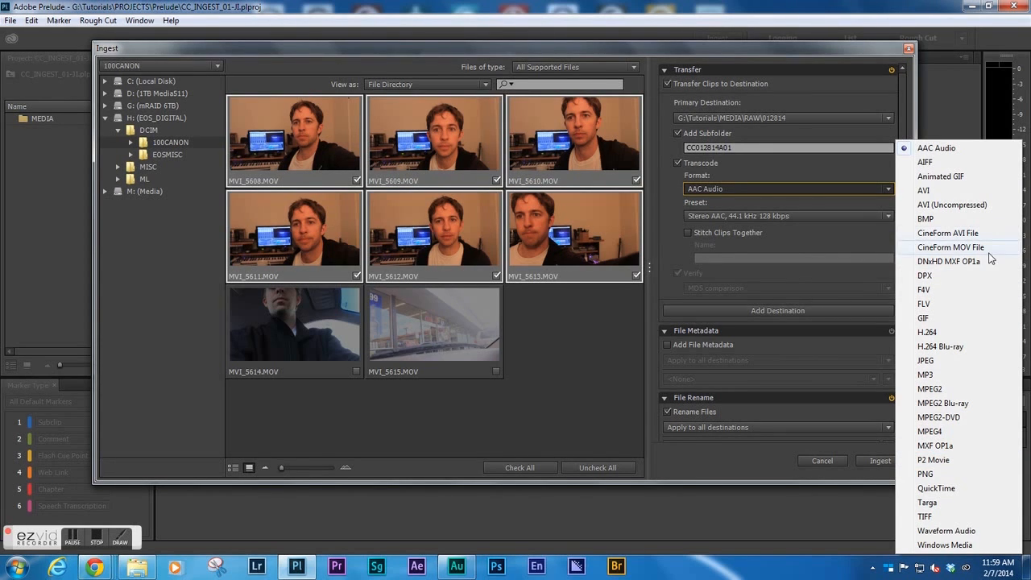
{"action": "left_click", "coordinate": [737, 163]}
{"action": "left_click", "coordinate": [678, 164]}
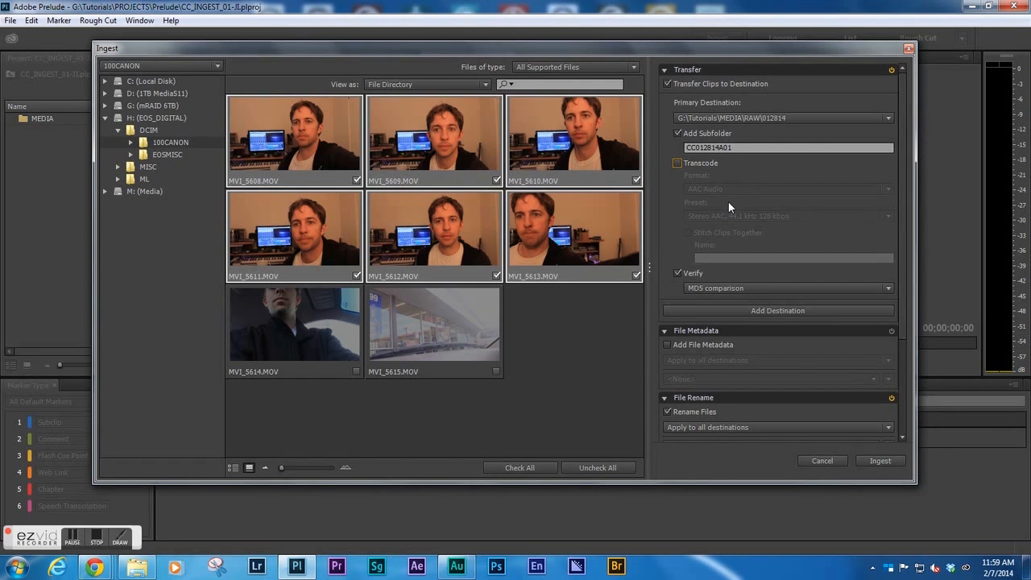
Look through the verification methods offered for the primary destination, keeping MD5 comparison.
{"action": "scroll", "coordinate": [903, 106], "scroll_direction": "down", "scroll_amount": 1}
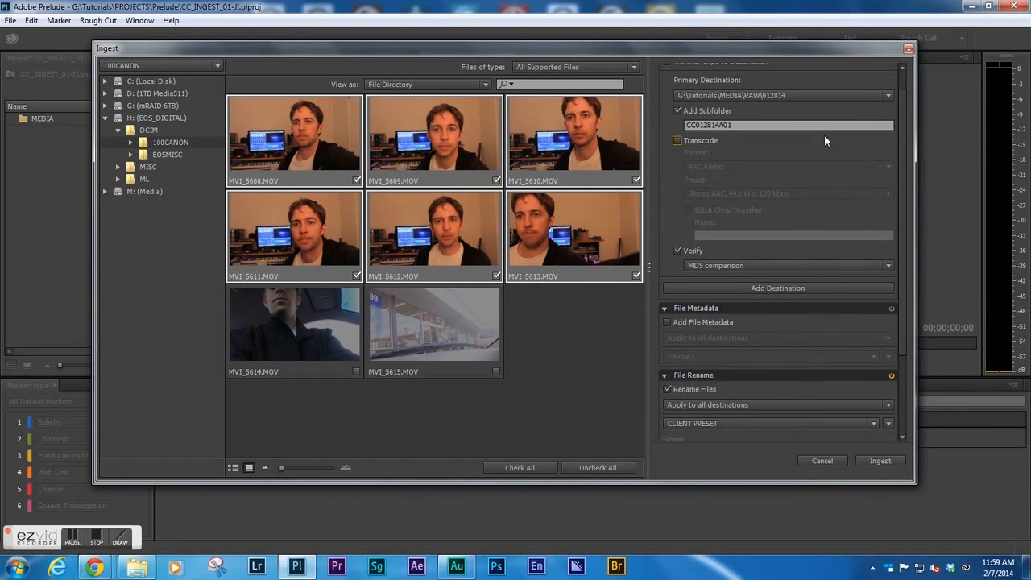
{"action": "left_click", "coordinate": [709, 264]}
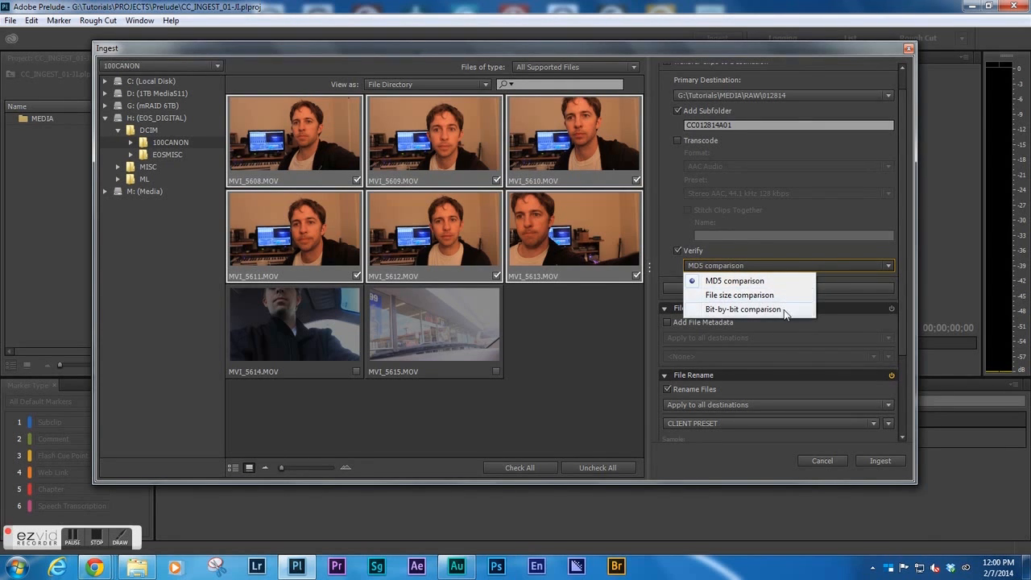
{"action": "left_click", "coordinate": [790, 224]}
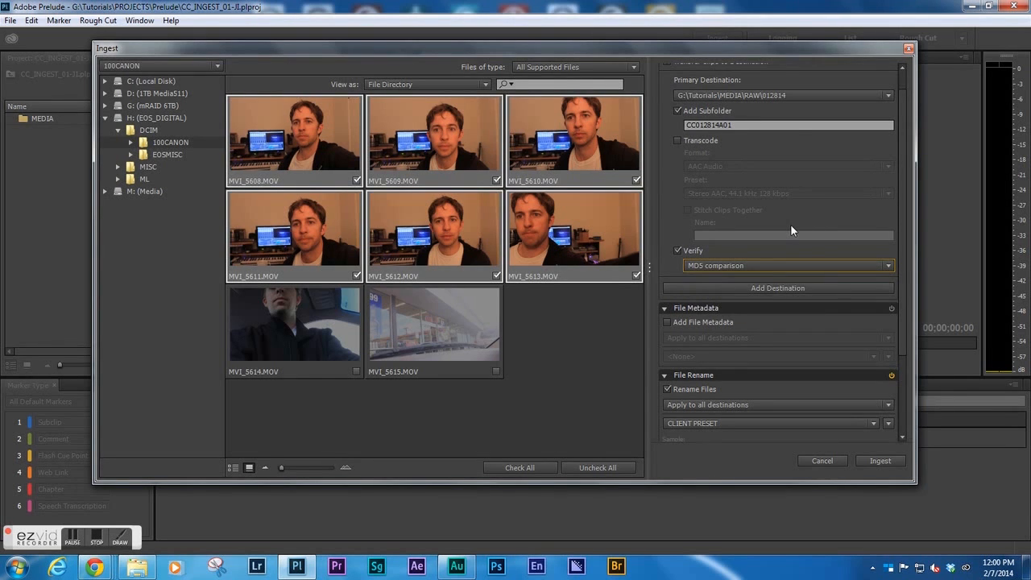
{"action": "scroll", "coordinate": [898, 201], "scroll_direction": "up", "scroll_amount": 2}
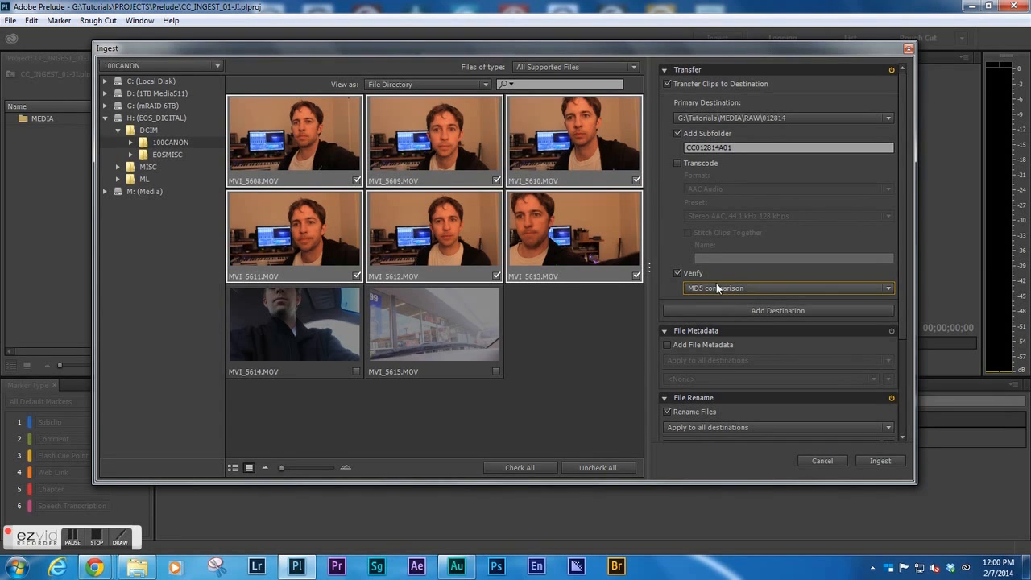
{"action": "left_click", "coordinate": [755, 311]}
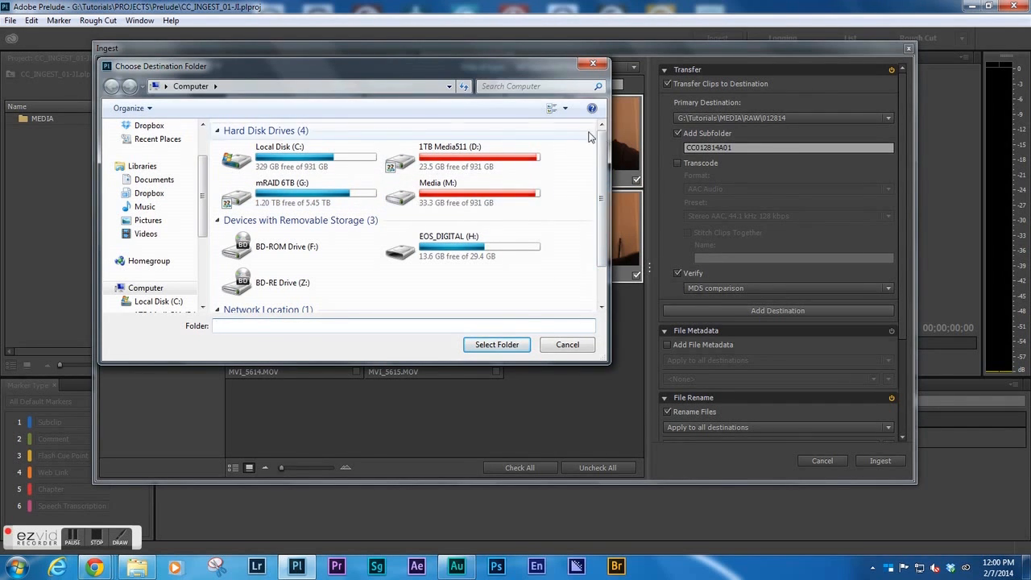
{"action": "scroll", "coordinate": [601, 150], "scroll_direction": "down", "scroll_amount": 2}
{"action": "scroll", "coordinate": [604, 214], "scroll_direction": "up", "scroll_amount": 2}
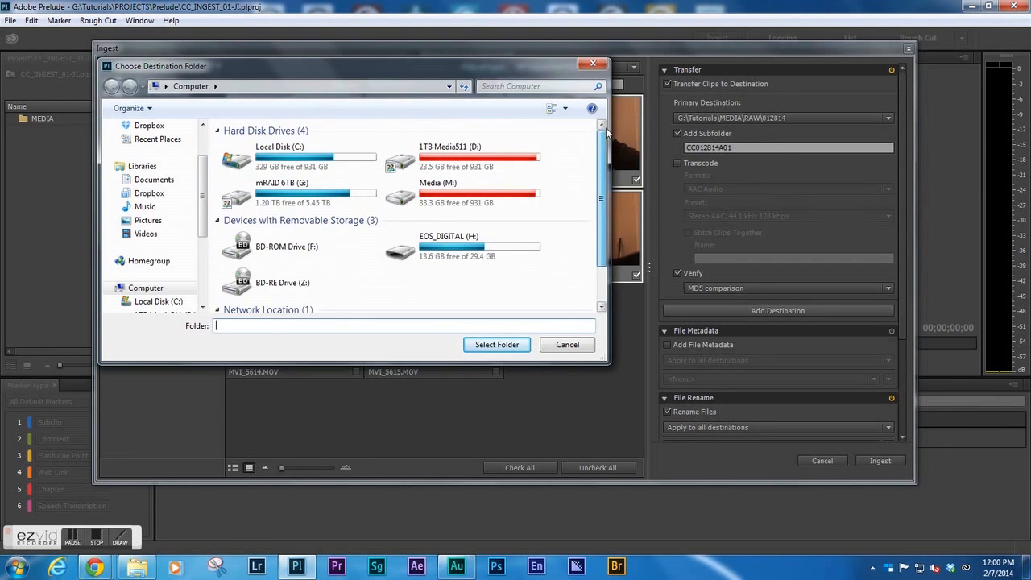
{"action": "left_click", "coordinate": [567, 344]}
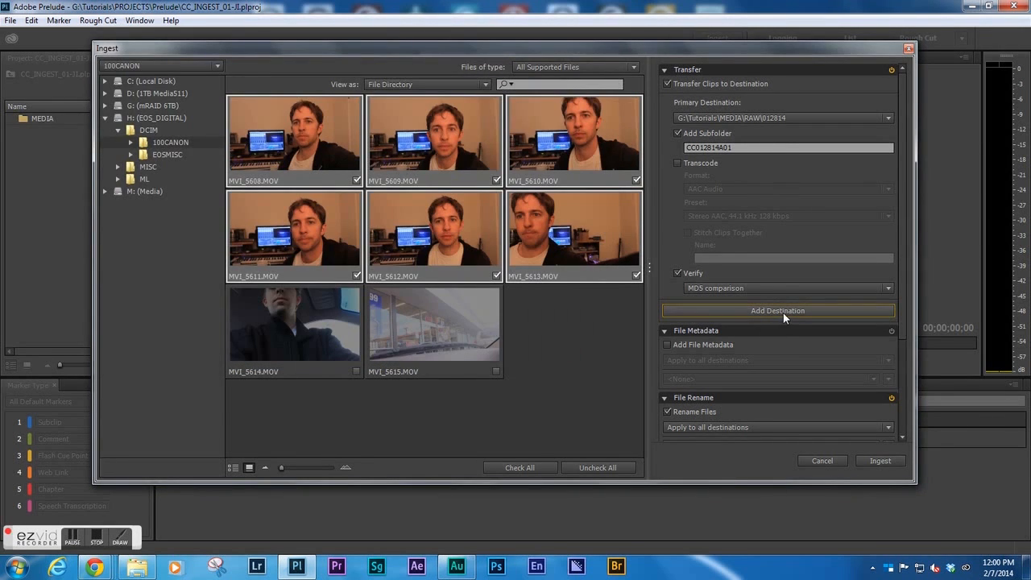
Add a second transfer destination pointing to G:\Tutorials\MEDIA\TRANSCODED.
{"action": "left_click", "coordinate": [783, 312]}
{"action": "double_click", "coordinate": [278, 192]}
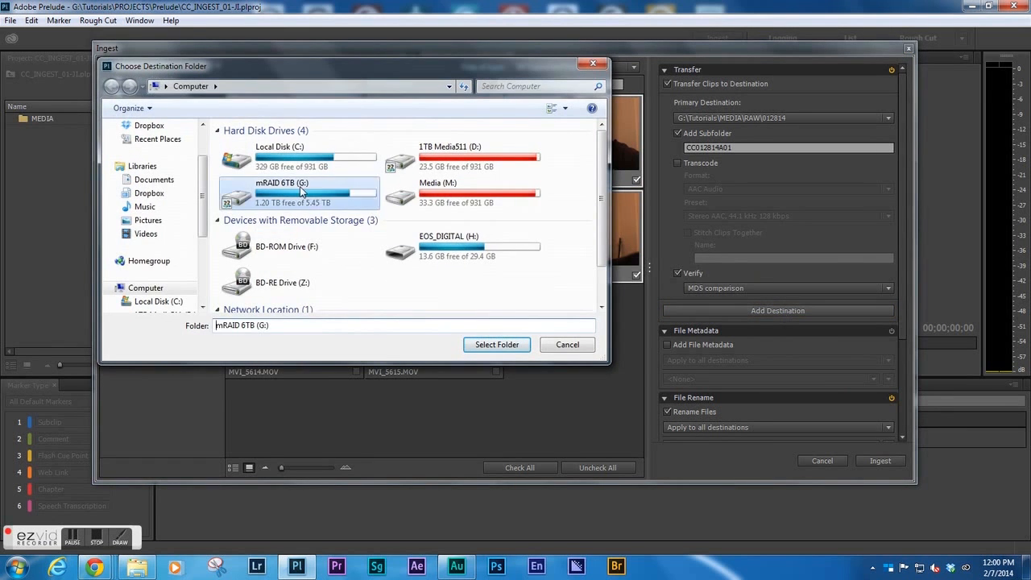
{"action": "scroll", "coordinate": [326, 240], "scroll_direction": "down", "scroll_amount": 10}
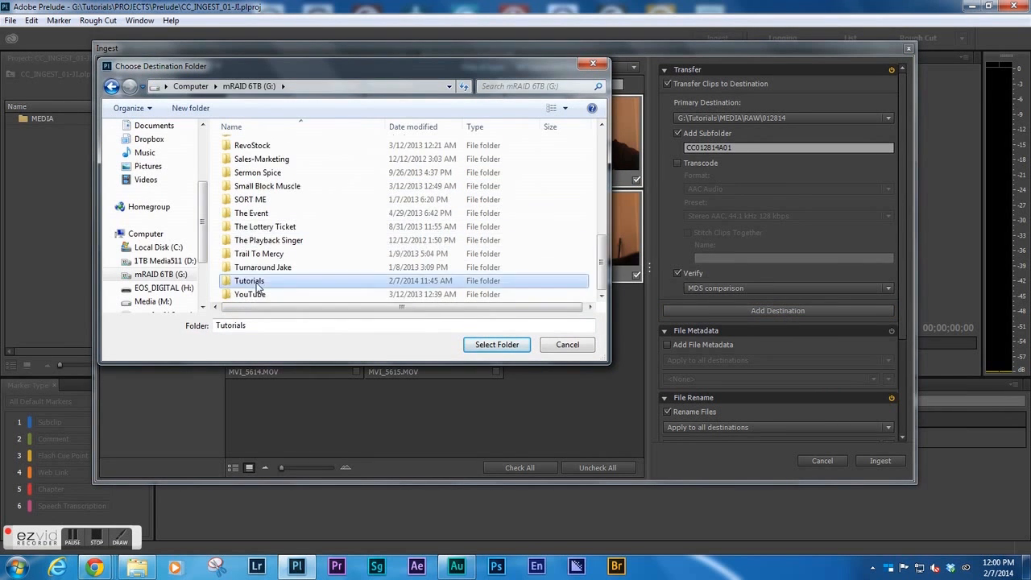
{"action": "double_click", "coordinate": [292, 280]}
{"action": "double_click", "coordinate": [249, 173]}
{"action": "double_click", "coordinate": [250, 173]}
{"action": "left_click", "coordinate": [489, 346]}
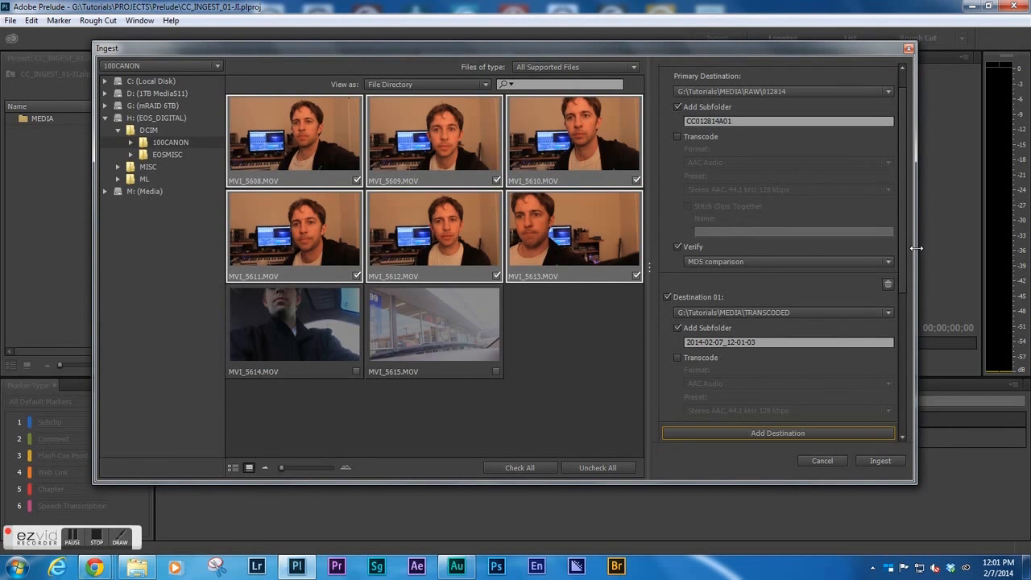
Review the settings of Destination 01 and delete this additional destination.
{"action": "left_click_drag", "start_coordinate": [906, 246], "coordinate": [908, 276]}
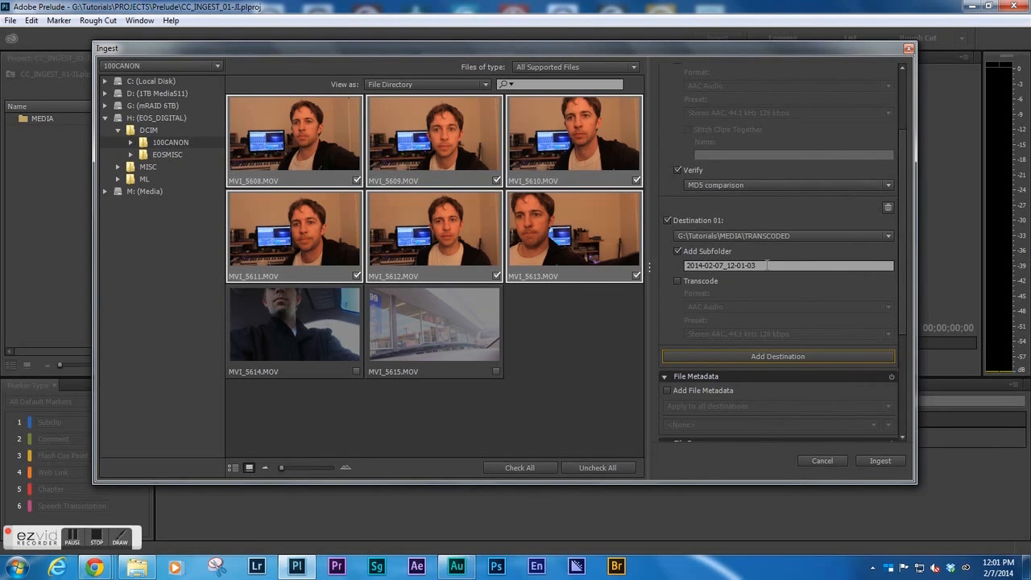
{"action": "left_click_drag", "start_coordinate": [902, 209], "coordinate": [904, 190]}
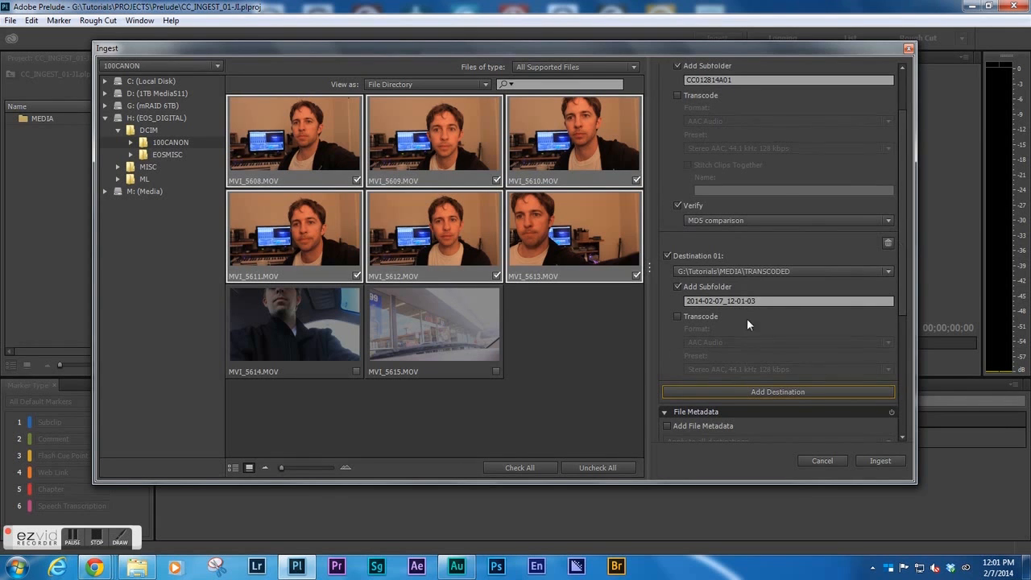
{"action": "mouse_move", "coordinate": [903, 272]}
{"action": "left_mouse_down"}
{"action": "mouse_move", "coordinate": [903, 287]}
{"action": "mouse_move", "coordinate": [903, 222]}
{"action": "mouse_move", "coordinate": [904, 283]}
{"action": "left_mouse_up"}
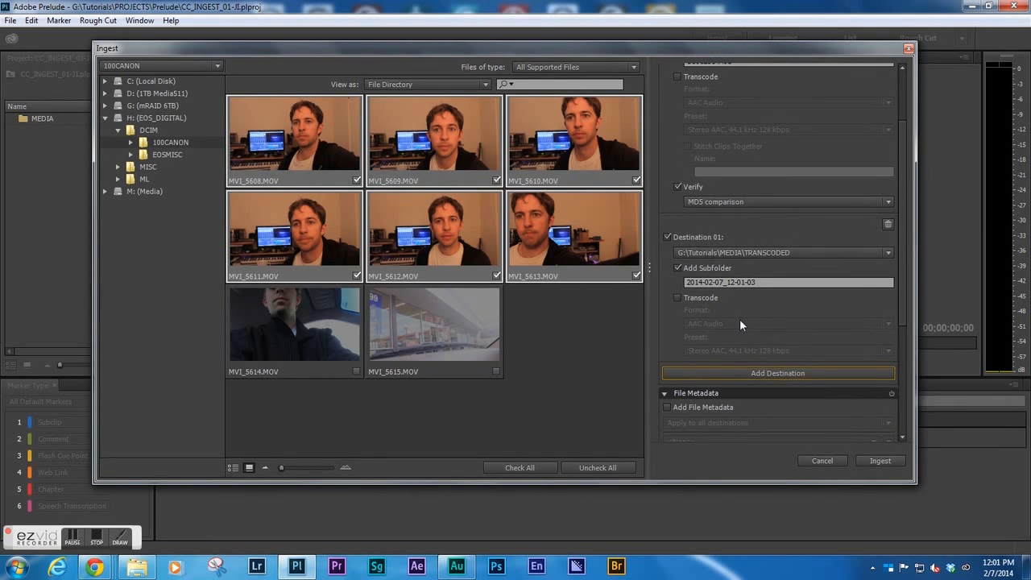
{"action": "left_click", "coordinate": [668, 236]}
{"action": "left_click", "coordinate": [891, 224]}
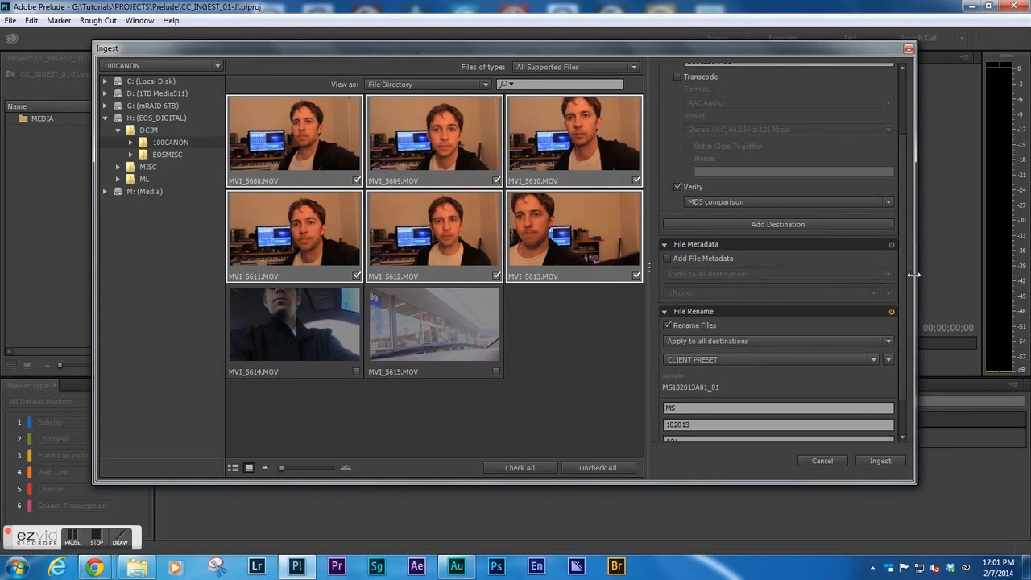
Enable adding file metadata to the ingested clips.
{"action": "left_click_drag", "start_coordinate": [904, 215], "coordinate": [901, 113]}
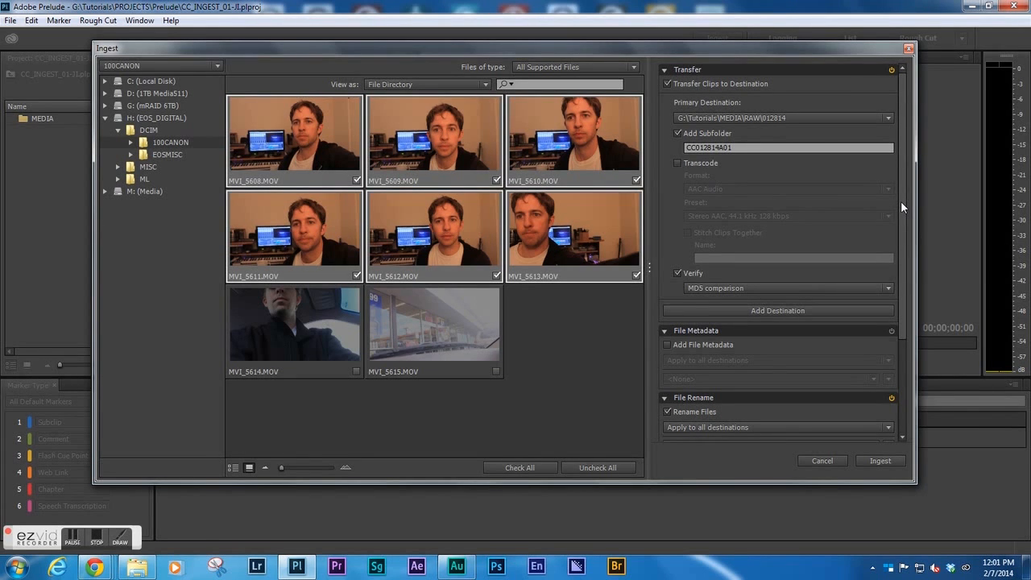
{"action": "left_click_drag", "start_coordinate": [901, 200], "coordinate": [908, 285]}
{"action": "left_click", "coordinate": [677, 227]}
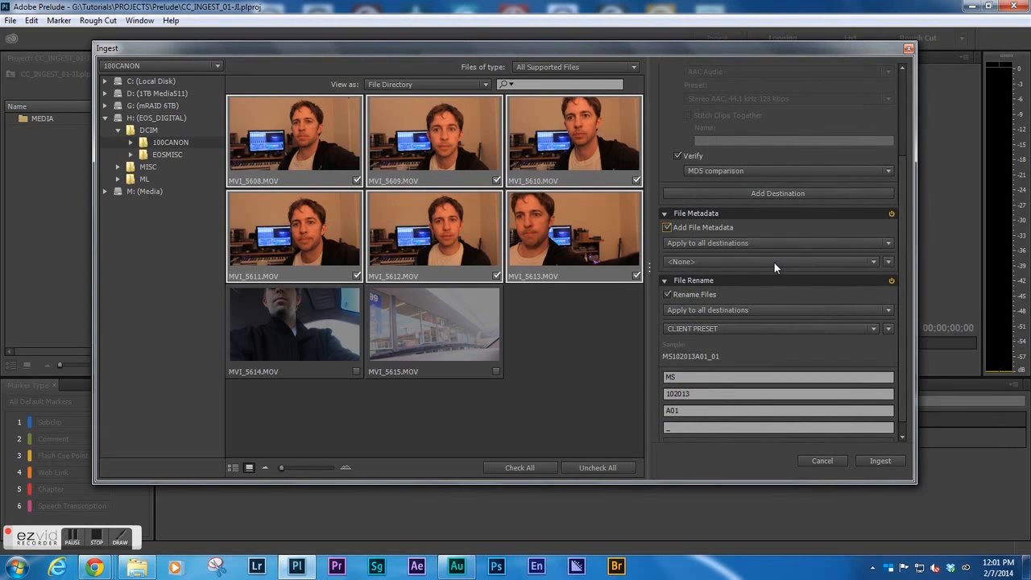
{"action": "left_click", "coordinate": [889, 245]}
{"action": "left_click", "coordinate": [862, 228]}
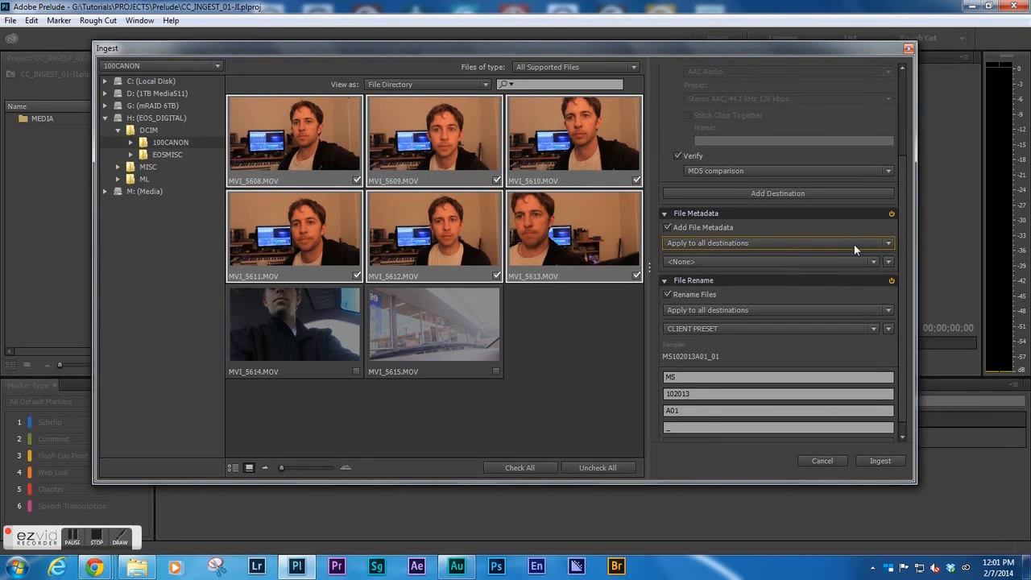
{"action": "left_click", "coordinate": [875, 261]}
{"action": "left_click", "coordinate": [862, 213]}
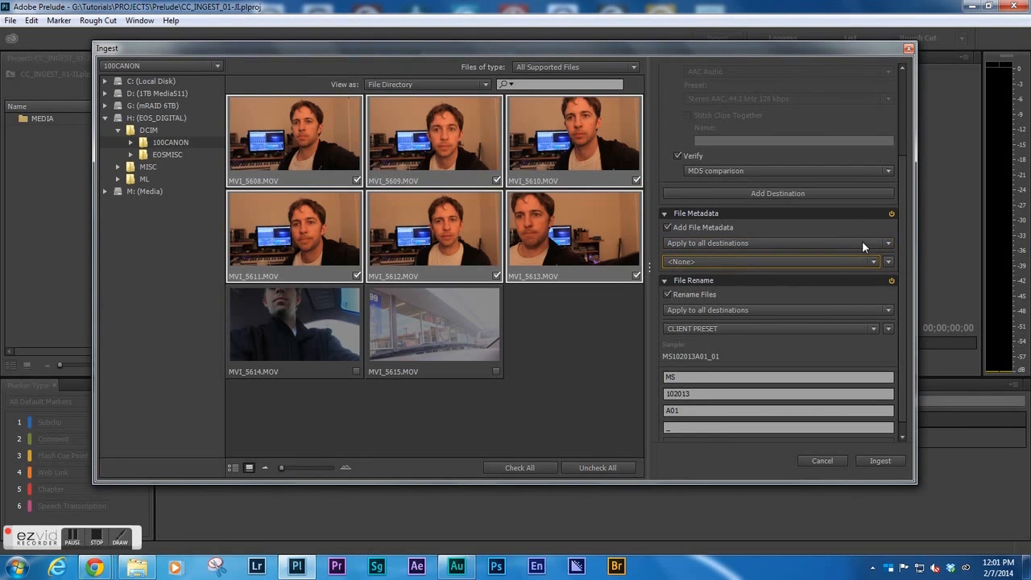
{"action": "left_click", "coordinate": [862, 241]}
{"action": "left_click", "coordinate": [859, 221]}
Create a new file metadata preset with a field named Canon 60D and the value A Cam, and try to save it.
{"action": "left_click", "coordinate": [892, 261]}
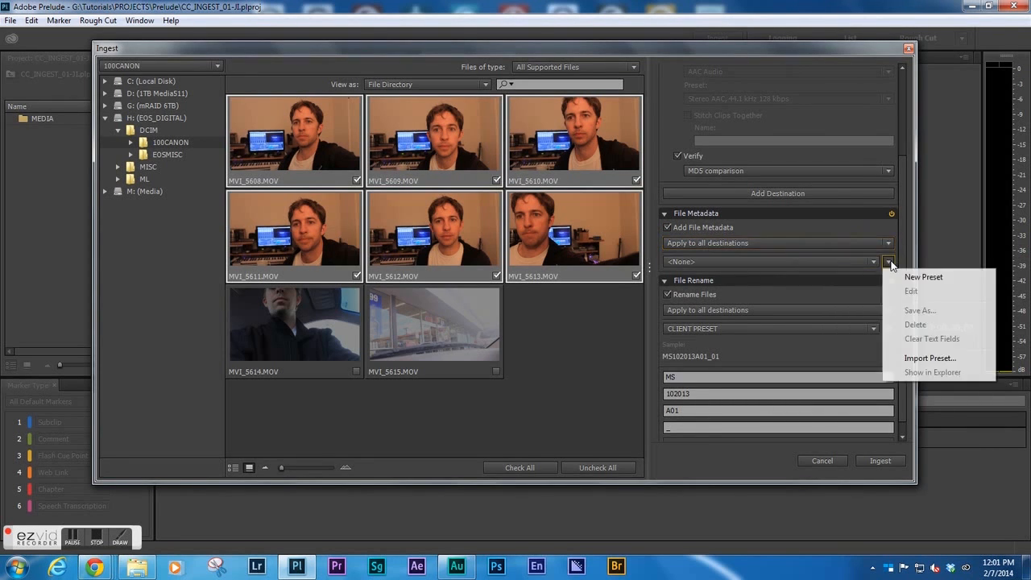
{"action": "left_click", "coordinate": [919, 274]}
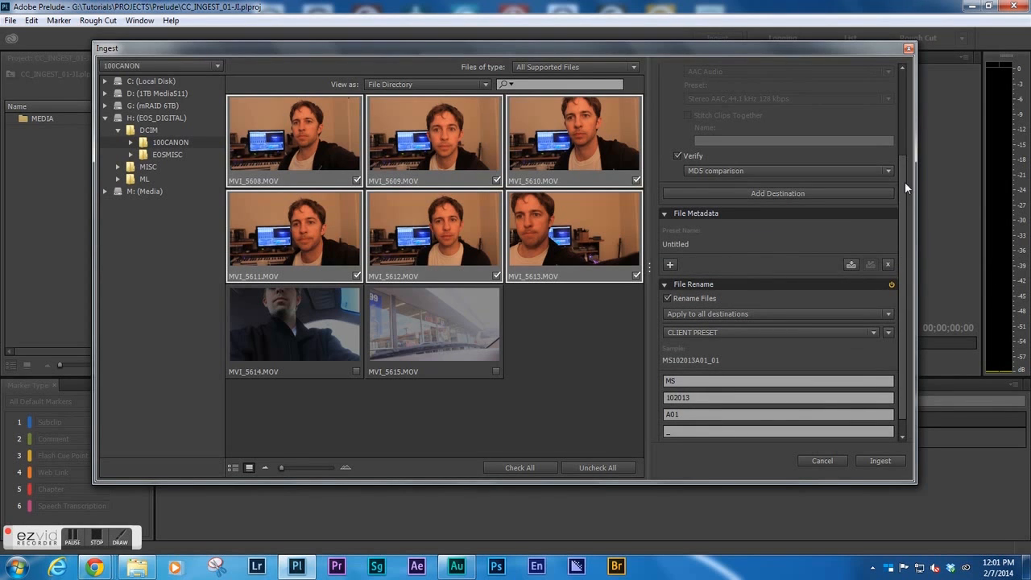
{"action": "left_click", "coordinate": [670, 264]}
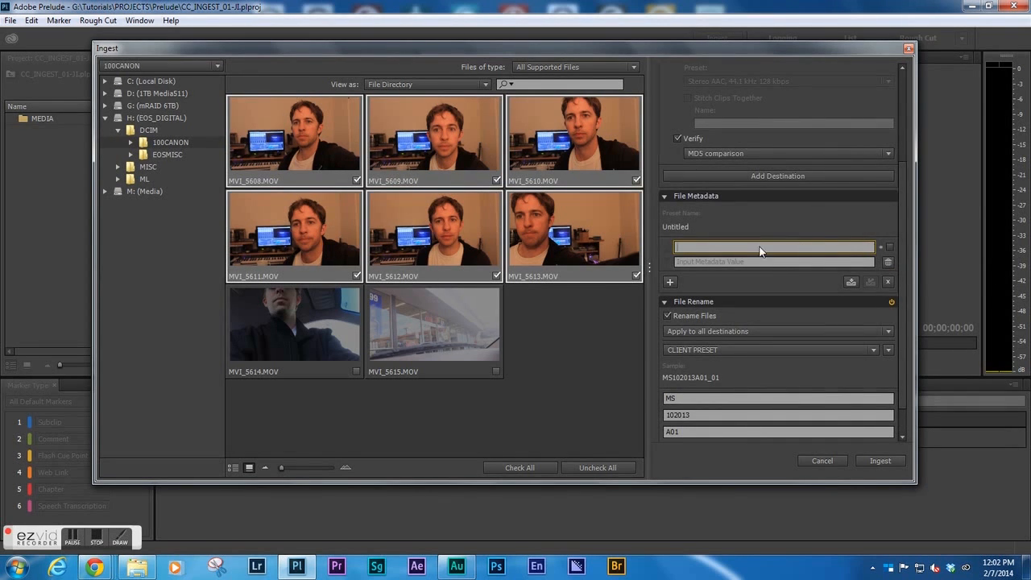
{"action": "left_click", "coordinate": [728, 256]}
{"action": "left_click", "coordinate": [735, 246]}
{"action": "type", "text": "Canon 60D"}
{"action": "key", "text": "Tab"}
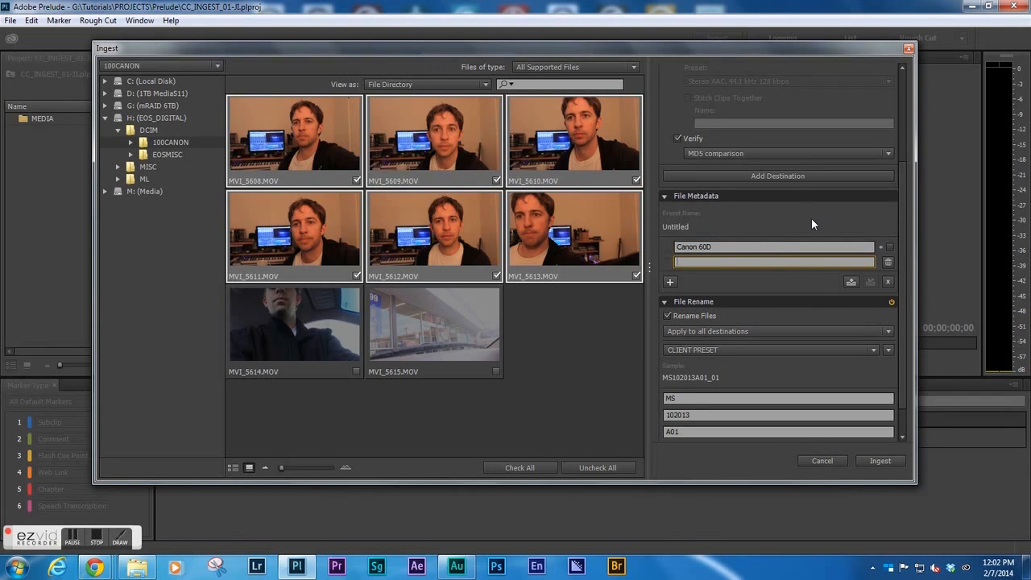
{"action": "type", "text": "A"}
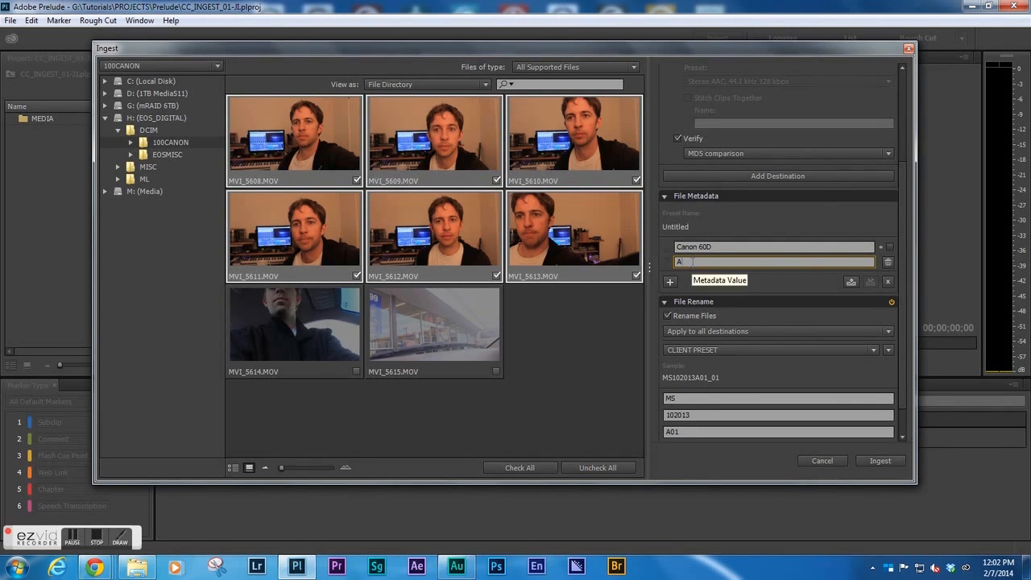
{"action": "type", "text": "Cam"}
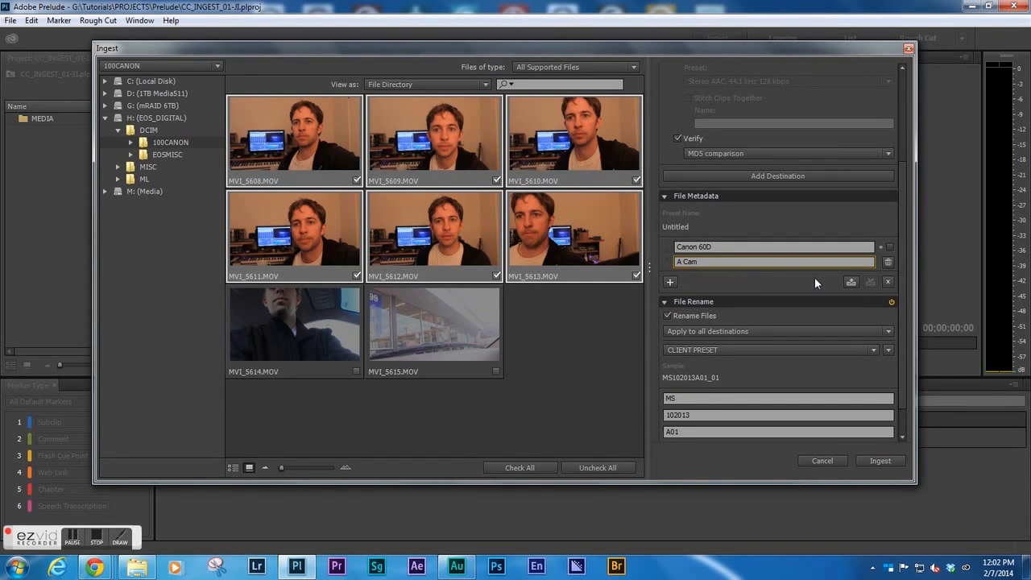
{"action": "left_click", "coordinate": [850, 283]}
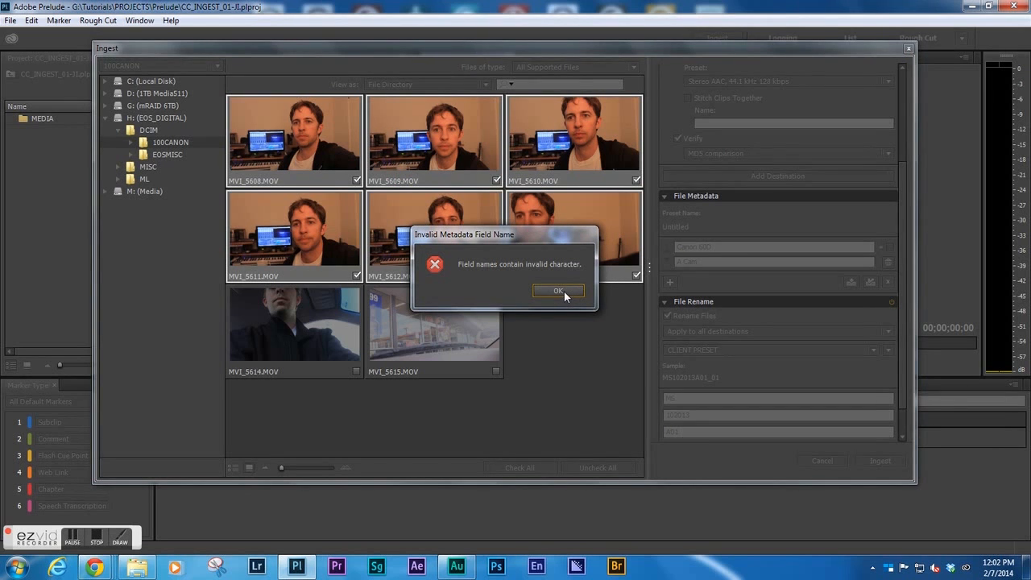
{"action": "left_click", "coordinate": [558, 291]}
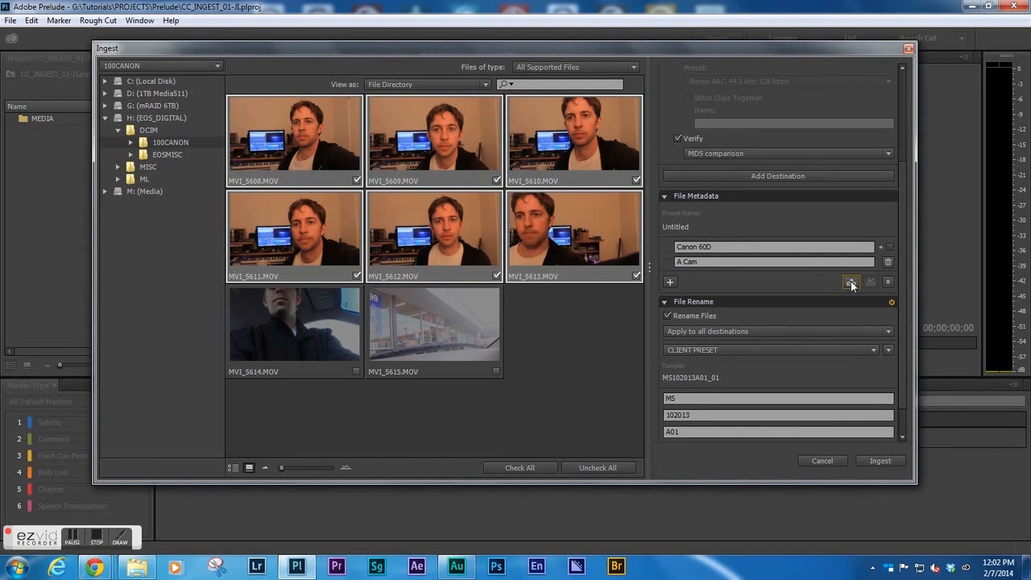
Remove the spaces from the metadata field name and its value, making them Canon60D and ACam.
{"action": "left_click", "coordinate": [701, 246]}
{"action": "key", "text": "BackSpace"}
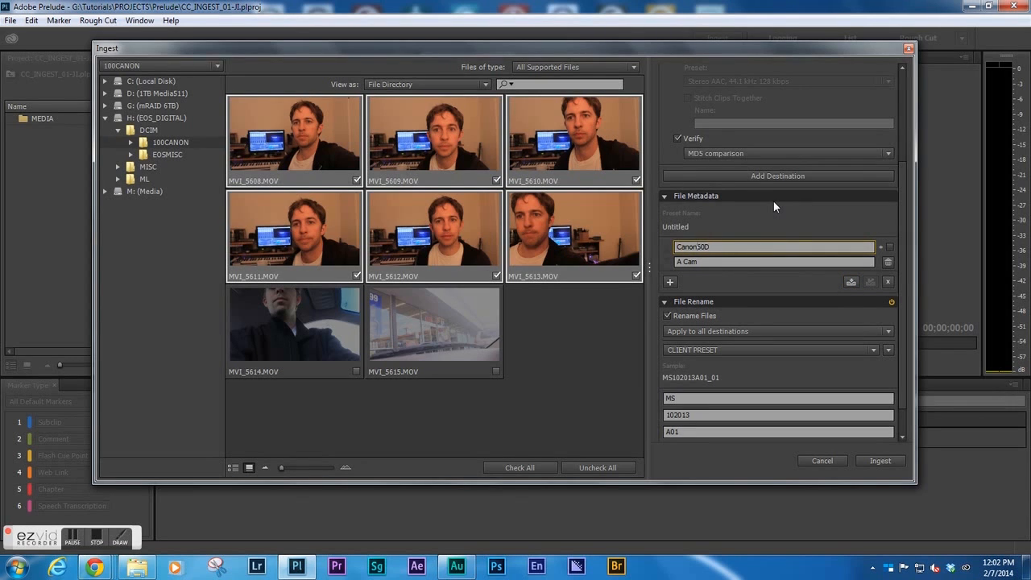
{"action": "key", "text": "Tab"}
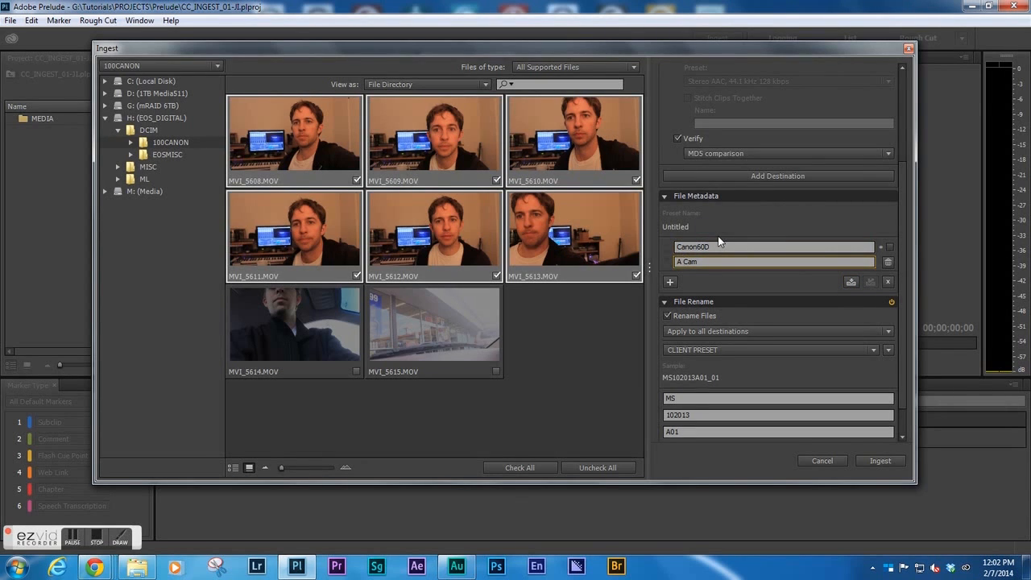
{"action": "key", "text": "BackSpace"}
Save the metadata preset as Tutorial and keep the file metadata applied to all destinations.
{"action": "left_click", "coordinate": [851, 281]}
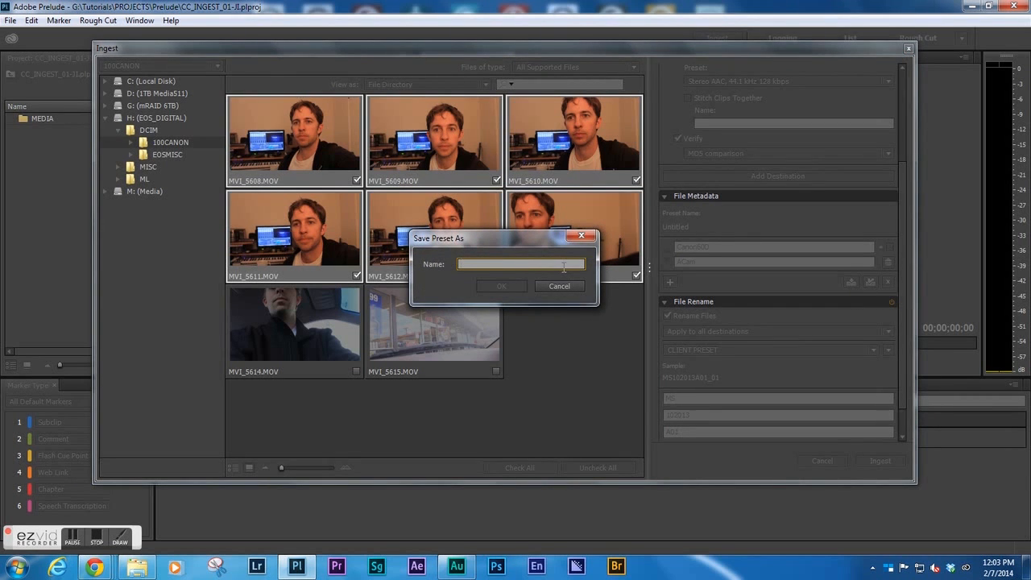
{"action": "type", "text": "Tutorial"}
{"action": "key", "text": "Return"}
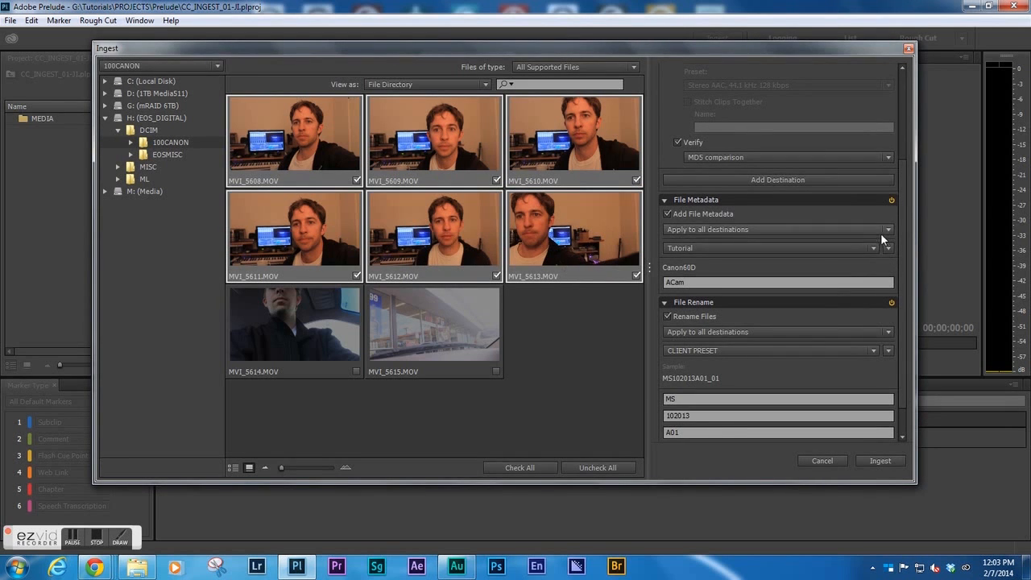
{"action": "left_click", "coordinate": [726, 229]}
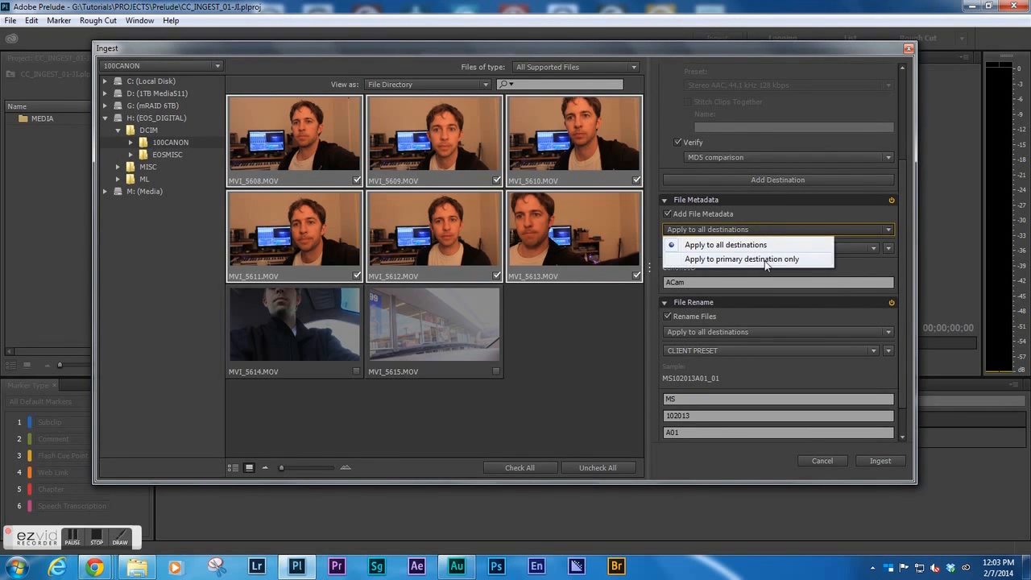
{"action": "left_click", "coordinate": [764, 245]}
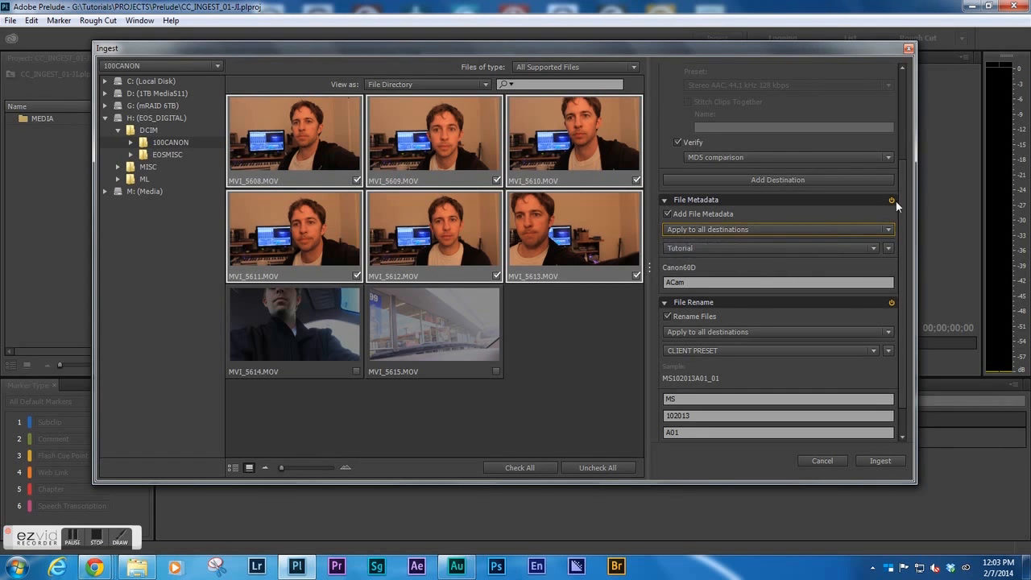
Start a new file rename preset and add a custom text field containing CC.
{"action": "left_click_drag", "start_coordinate": [902, 196], "coordinate": [895, 245]}
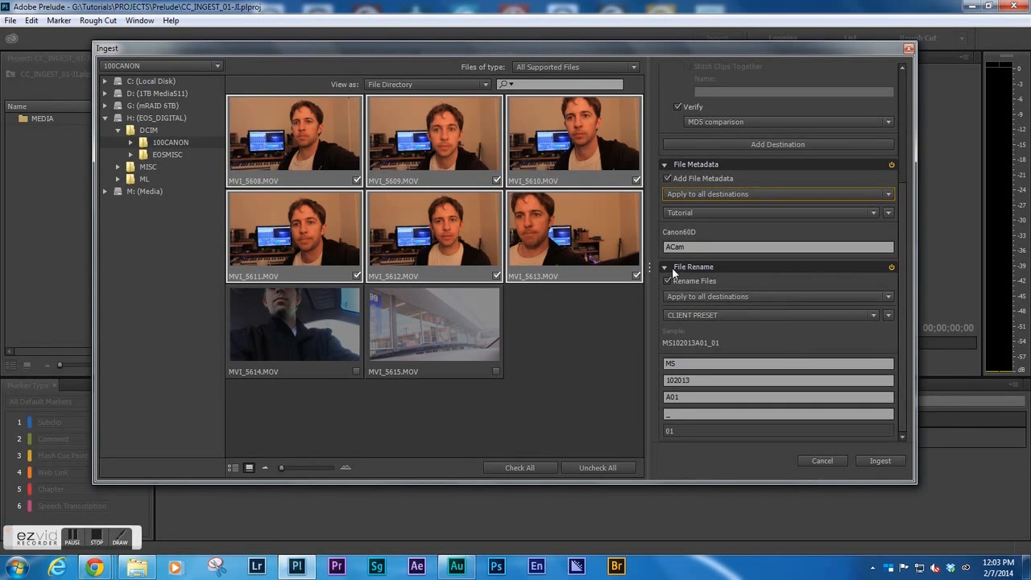
{"action": "left_click", "coordinate": [888, 315]}
{"action": "left_click", "coordinate": [903, 332]}
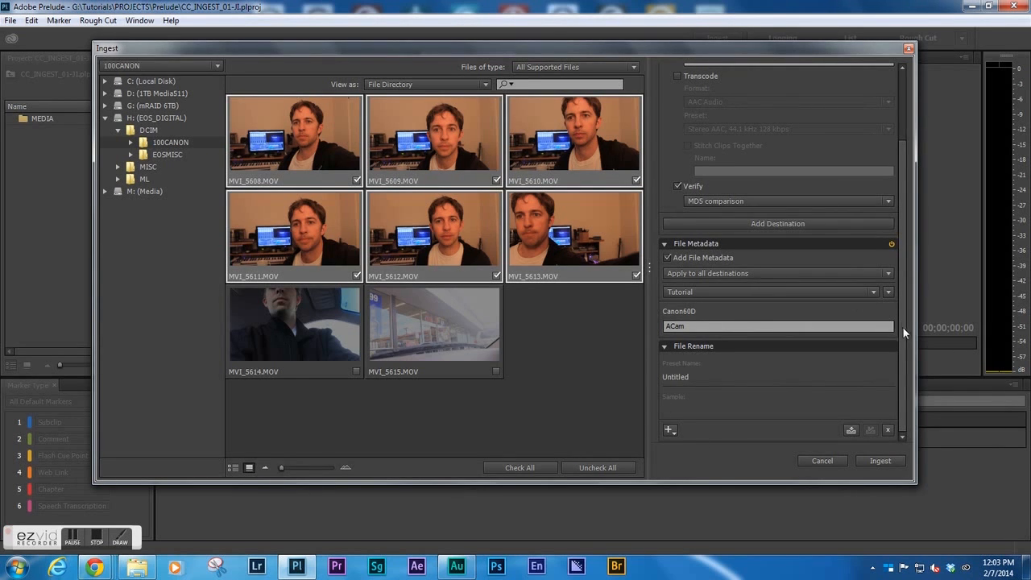
{"action": "left_click", "coordinate": [669, 430]}
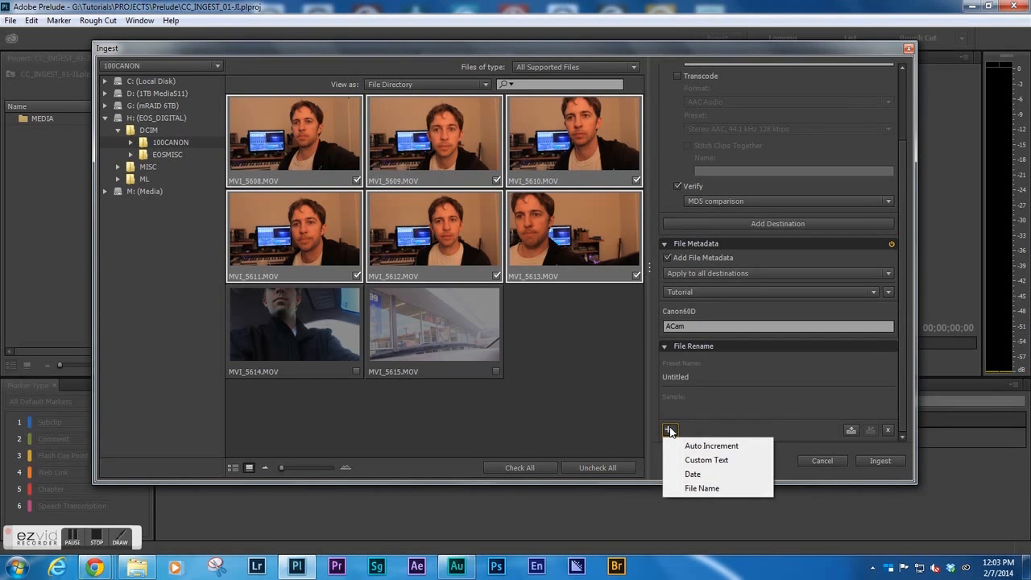
{"action": "left_click", "coordinate": [717, 460]}
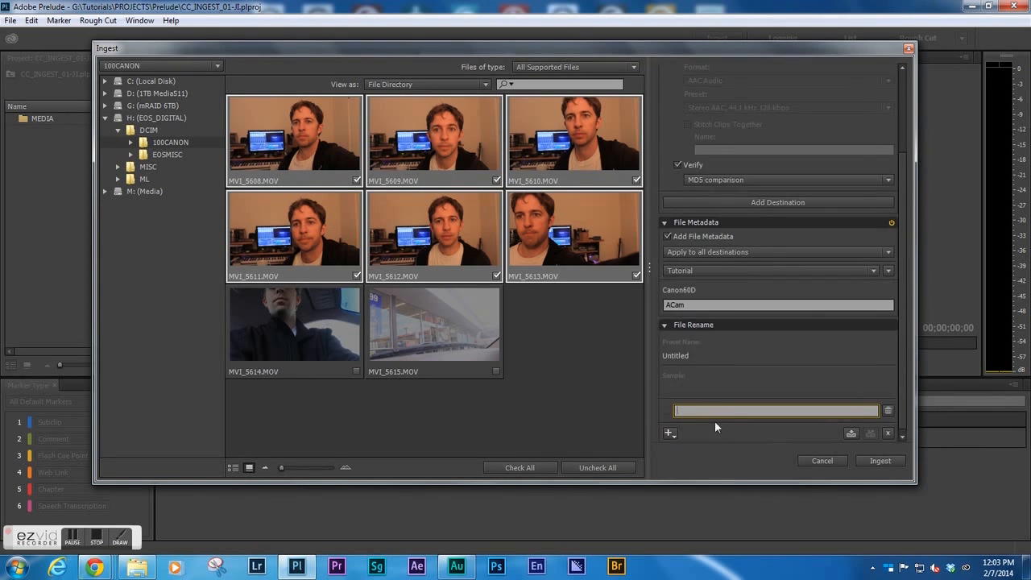
{"action": "type", "text": "CC"}
Add a date field to the rename preset using the MMDDYY-Creation Date format.
{"action": "left_click_drag", "start_coordinate": [901, 324], "coordinate": [905, 365]}
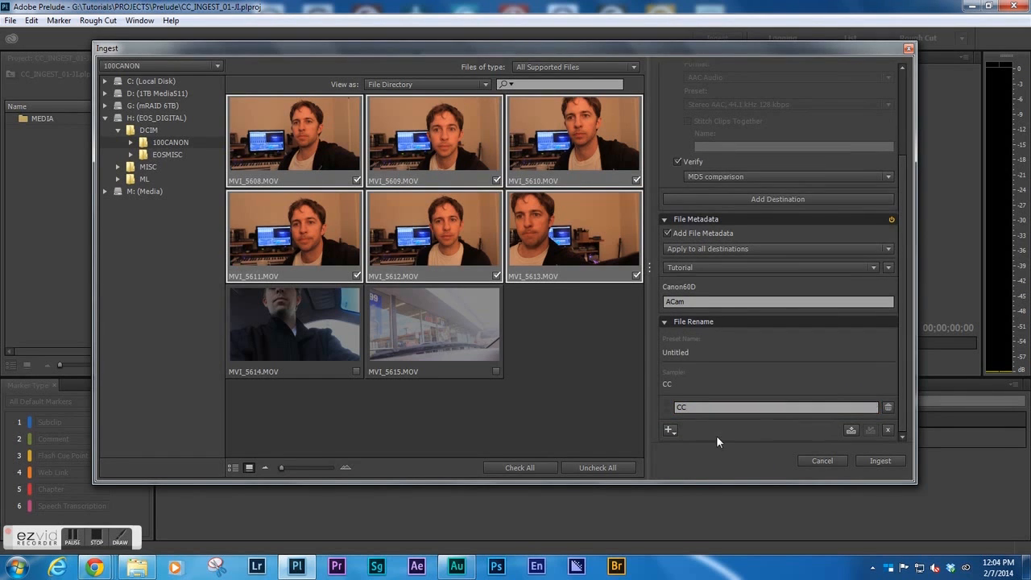
{"action": "left_click", "coordinate": [674, 431]}
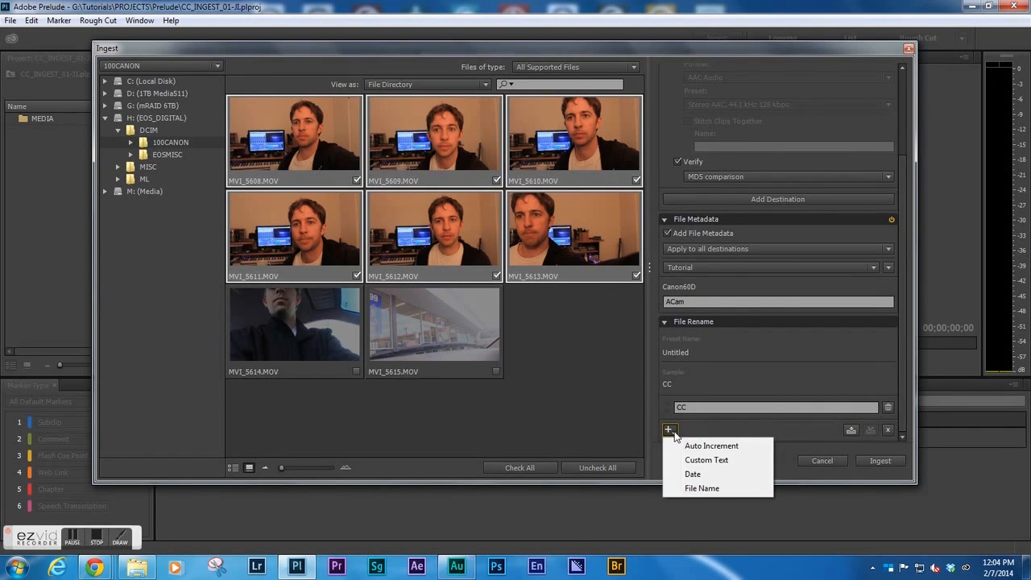
{"action": "left_click", "coordinate": [713, 477]}
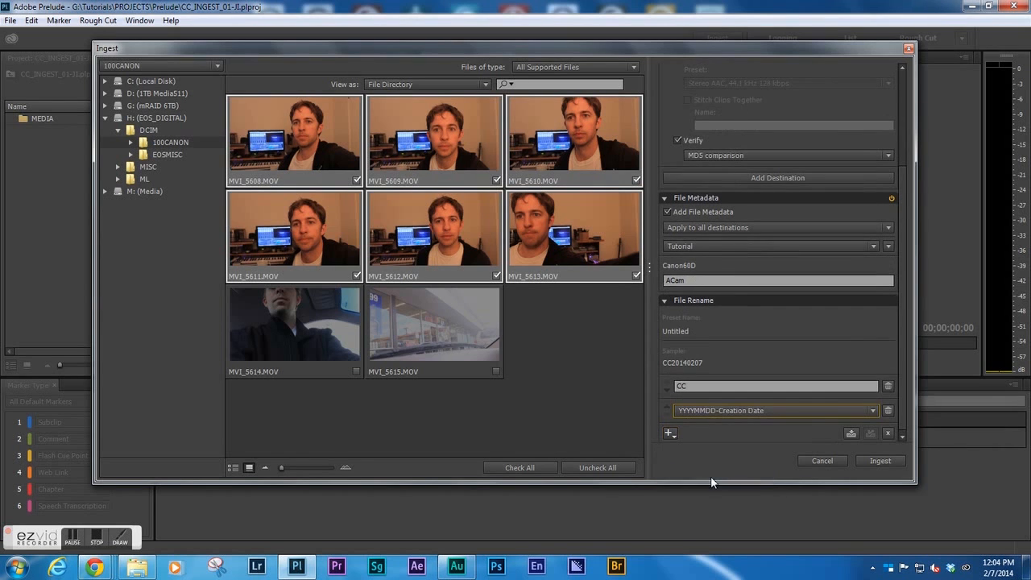
{"action": "left_click", "coordinate": [766, 409]}
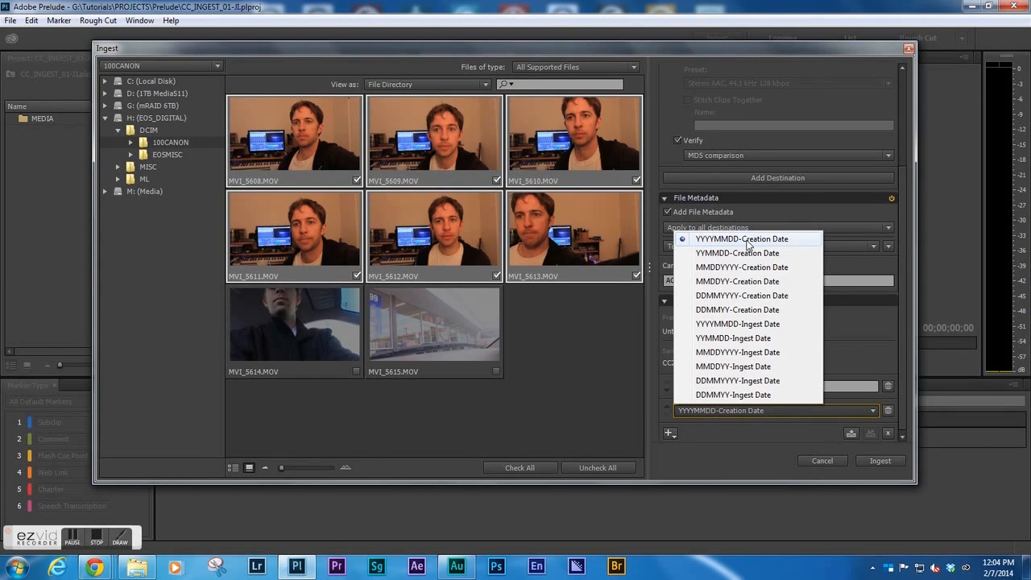
{"action": "left_click", "coordinate": [772, 281]}
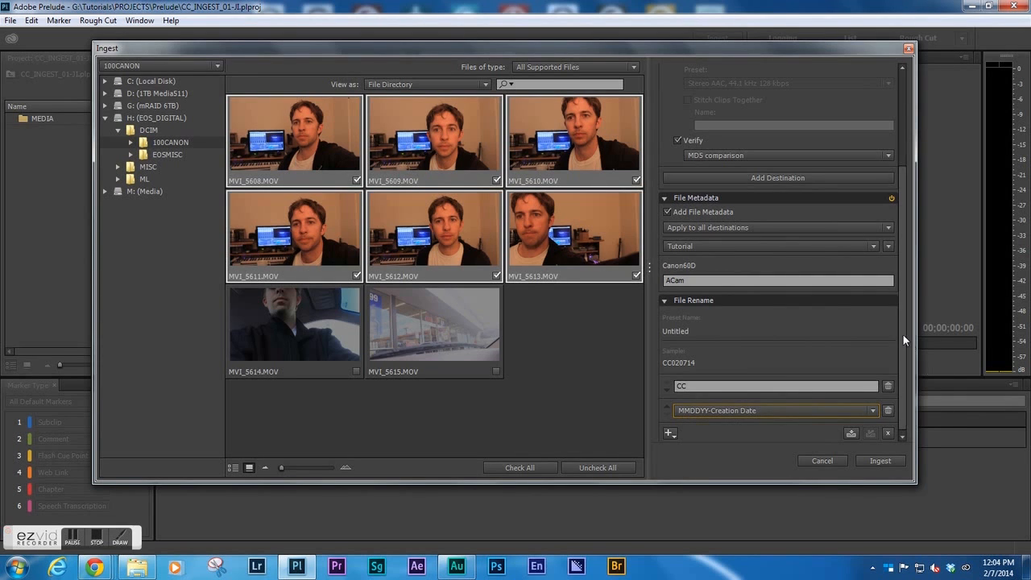
Add a second custom text field containing A01 after the date in the rename preset.
{"action": "scroll", "coordinate": [903, 335], "scroll_direction": "down", "scroll_amount": 1}
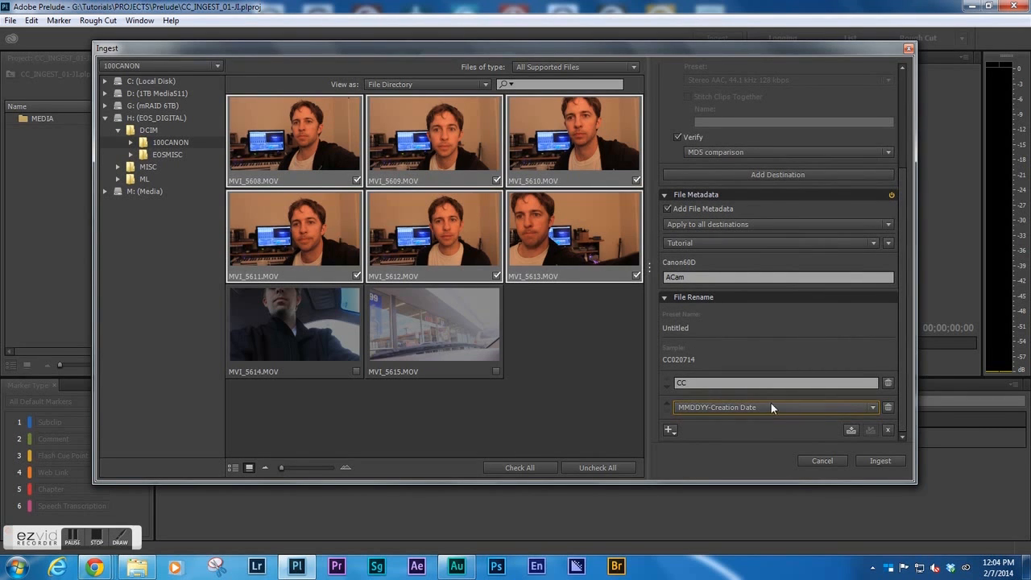
{"action": "left_click", "coordinate": [671, 430]}
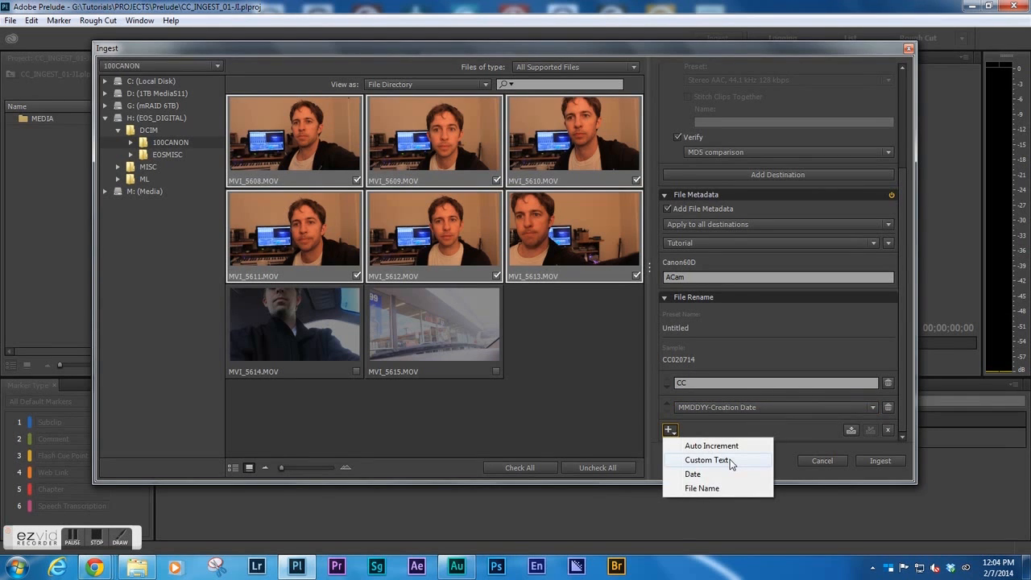
{"action": "left_click", "coordinate": [707, 460]}
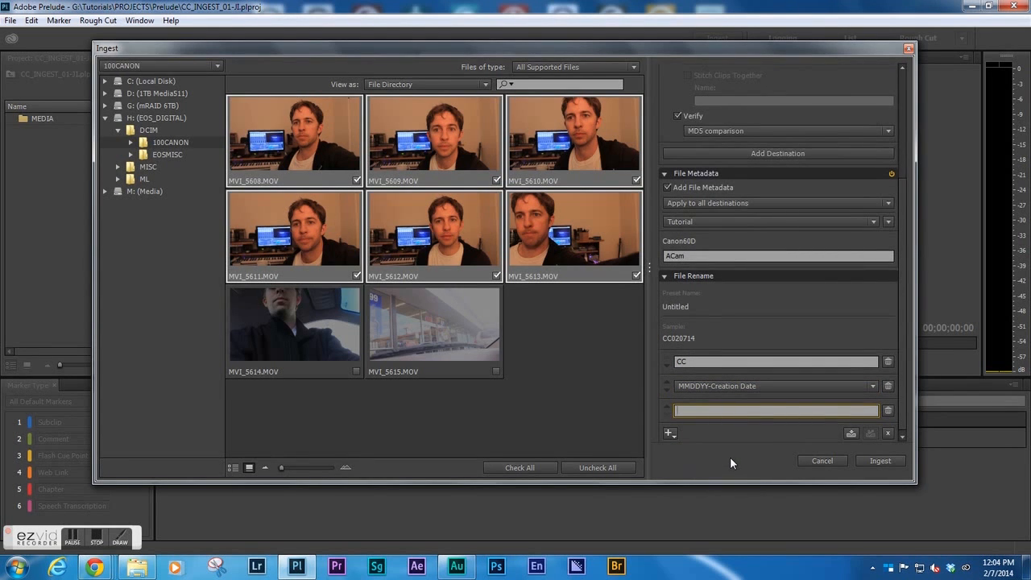
{"action": "type", "text": "A01"}
Add a File Name field to the rename preset and append an underscore to the A01 text.
{"action": "left_click_drag", "start_coordinate": [903, 349], "coordinate": [901, 375]}
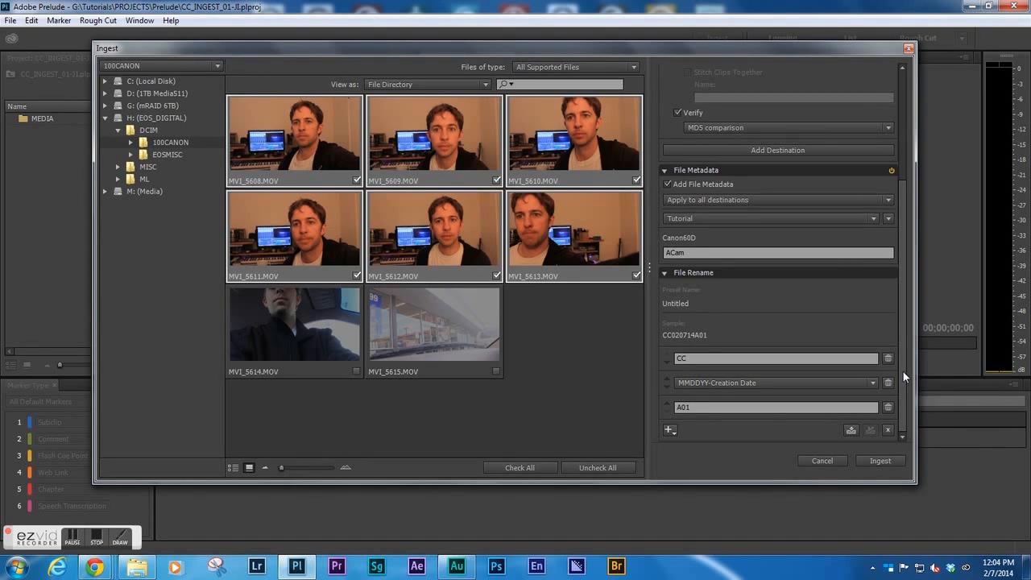
{"action": "left_click", "coordinate": [669, 431]}
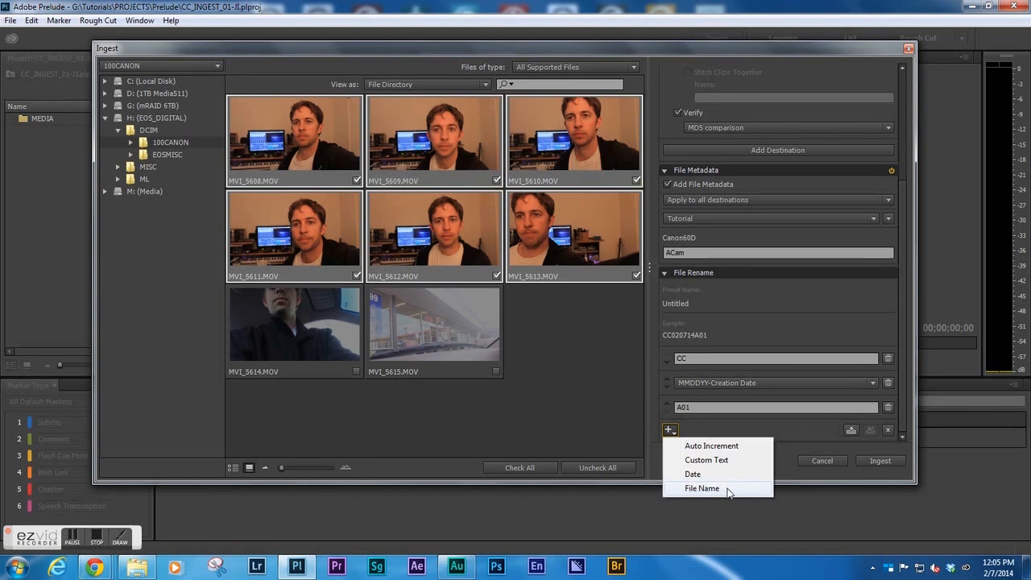
{"action": "left_click", "coordinate": [702, 488]}
{"action": "left_click", "coordinate": [711, 386]}
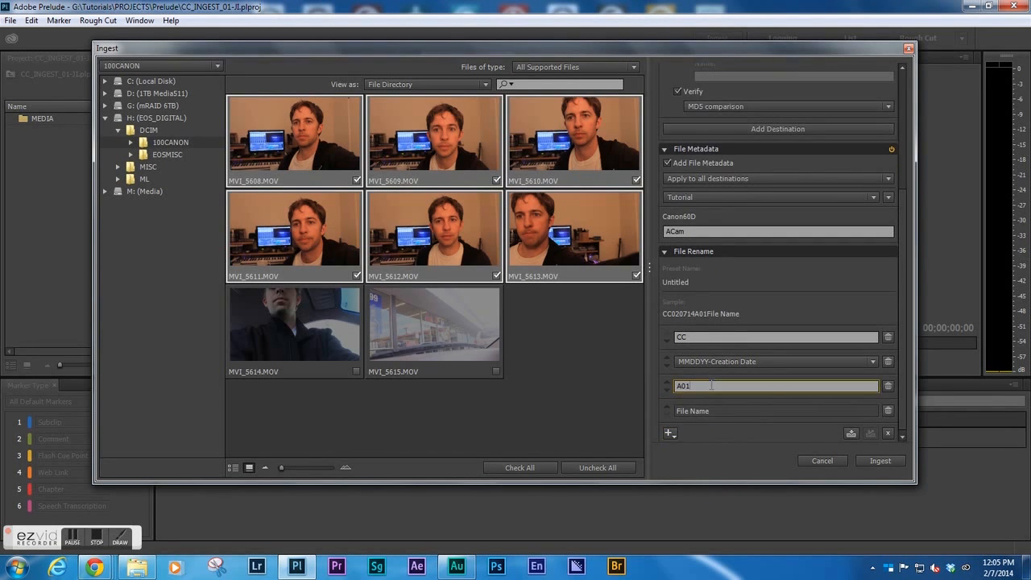
{"action": "type", "text": "_"}
Put the underscore in its own custom text field between the date and A01, removing it from the A01 text.
{"action": "left_click", "coordinate": [669, 433]}
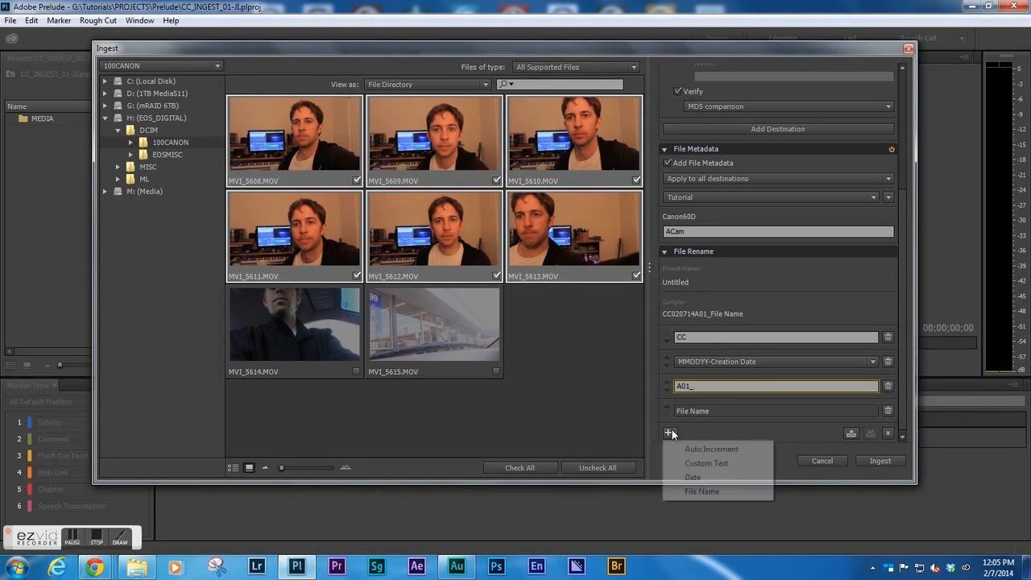
{"action": "left_click", "coordinate": [697, 459]}
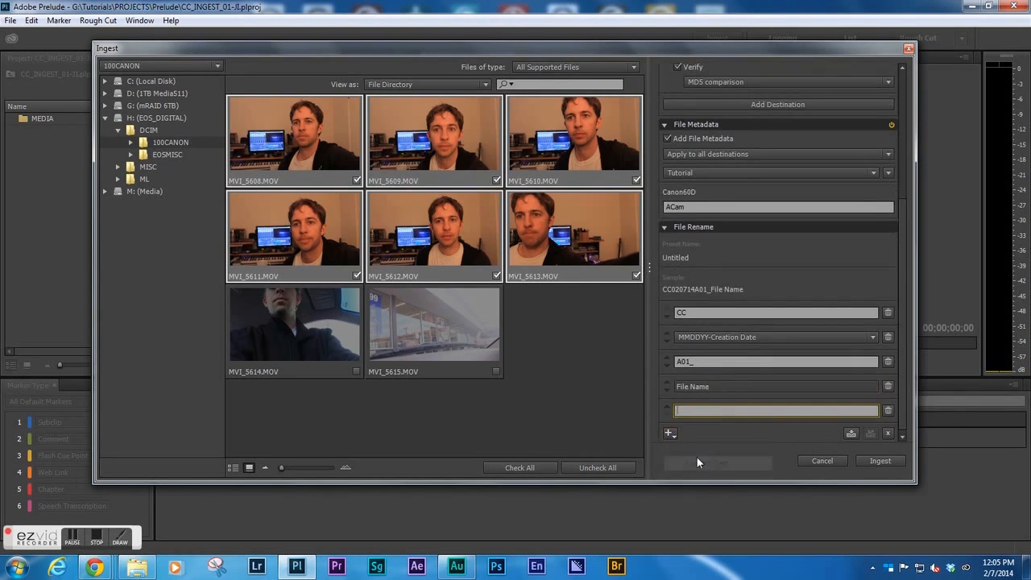
{"action": "left_click", "coordinate": [668, 405]}
{"action": "left_click", "coordinate": [709, 387]}
{"action": "type", "text": "_"}
{"action": "left_click", "coordinate": [724, 361]}
{"action": "key", "text": "BackSpace"}
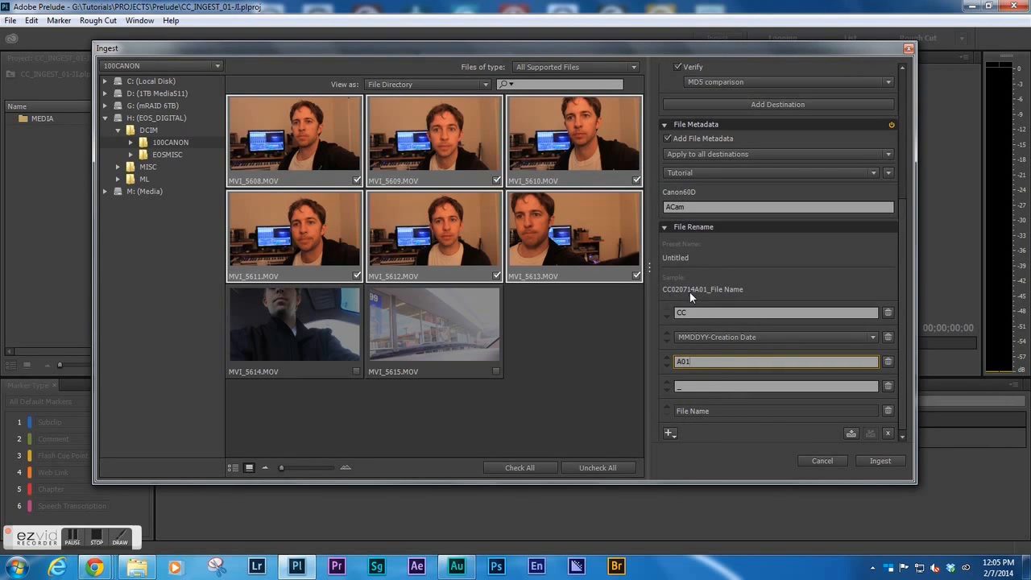
{"action": "left_click", "coordinate": [668, 380]}
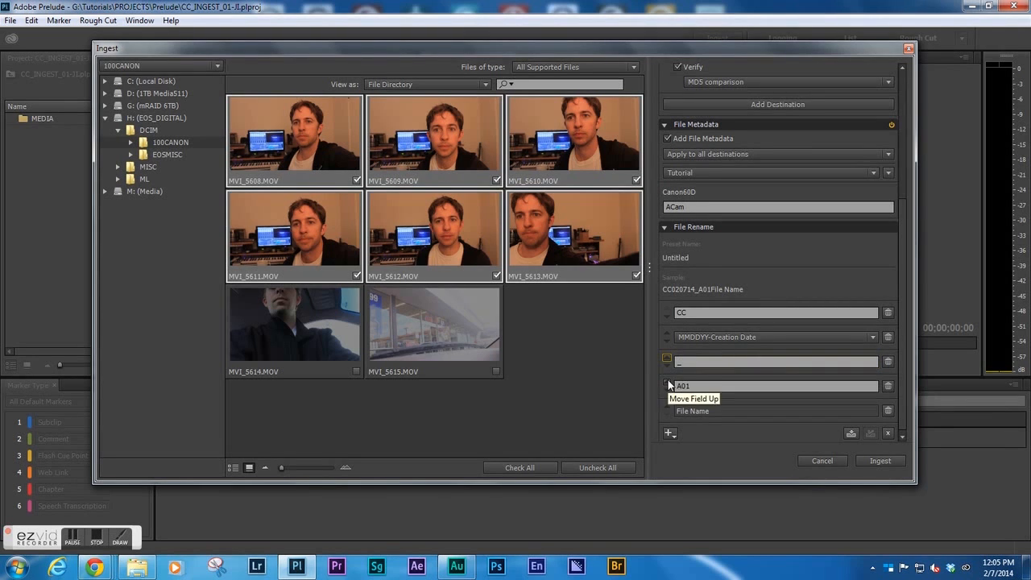
Move the underscore field after A01 and replace the rename preset's File Name field with an Auto Increment (01) field.
{"action": "left_click", "coordinate": [667, 366]}
{"action": "left_click", "coordinate": [888, 411]}
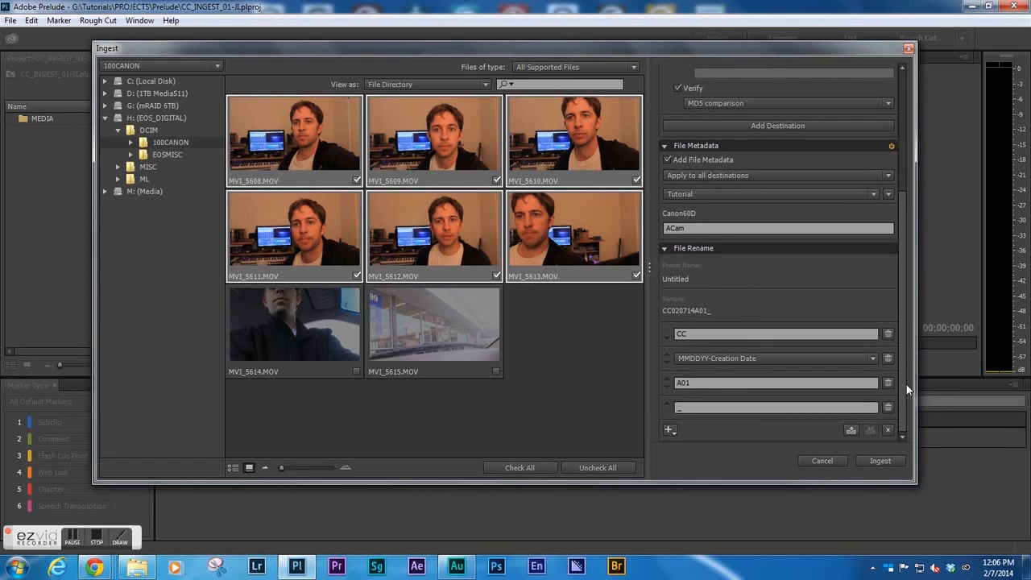
{"action": "left_click", "coordinate": [670, 430]}
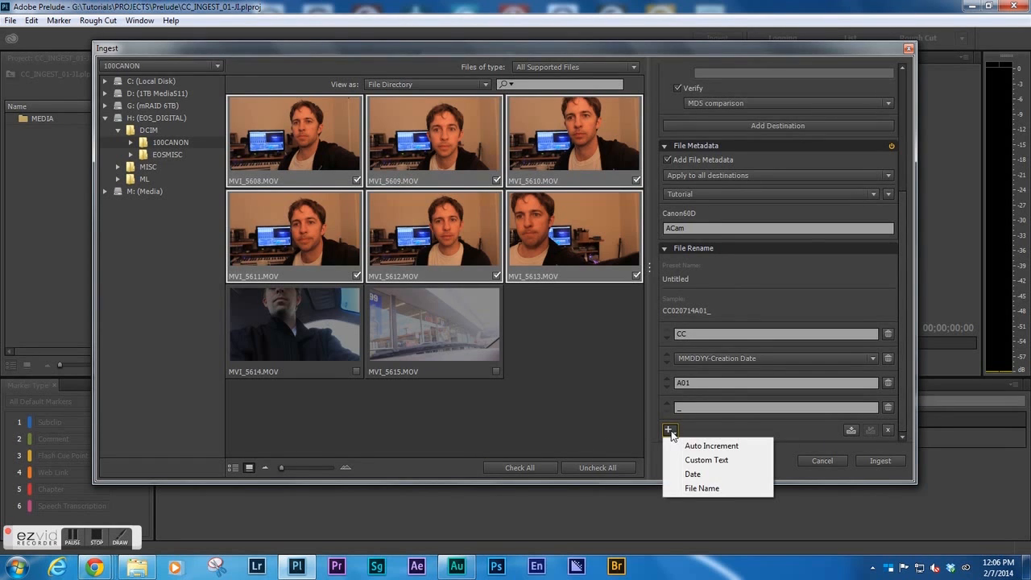
{"action": "left_click", "coordinate": [729, 447]}
{"action": "left_click", "coordinate": [750, 409]}
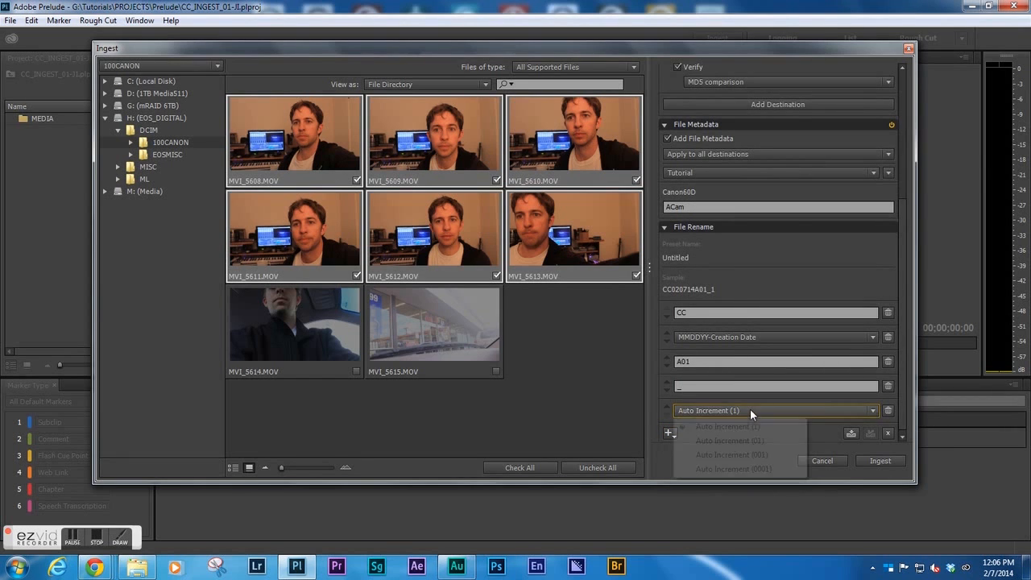
{"action": "left_click", "coordinate": [782, 444]}
{"action": "left_click_drag", "start_coordinate": [905, 340], "coordinate": [911, 371]}
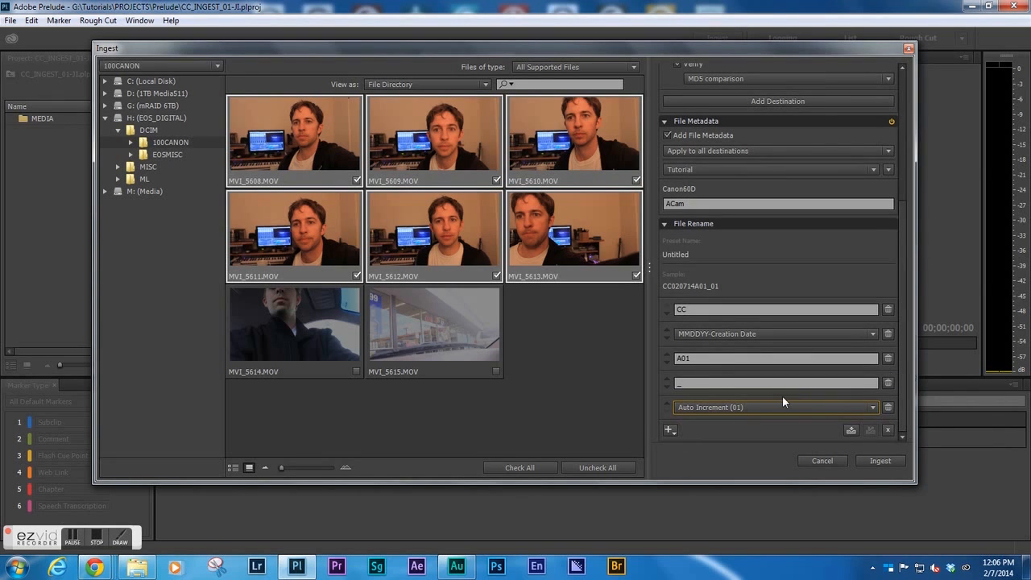
{"action": "left_click", "coordinate": [725, 407]}
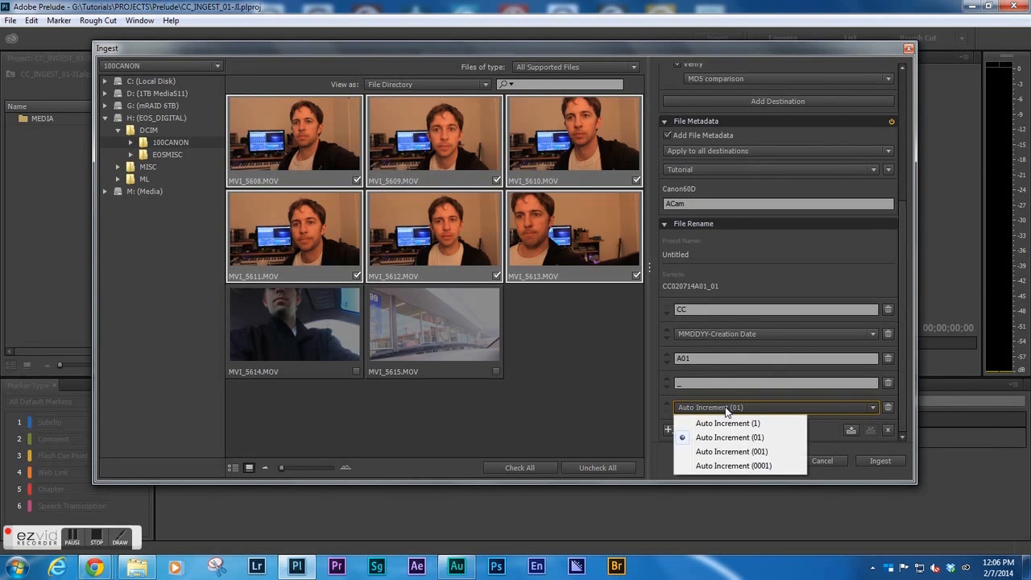
{"action": "left_click", "coordinate": [764, 437]}
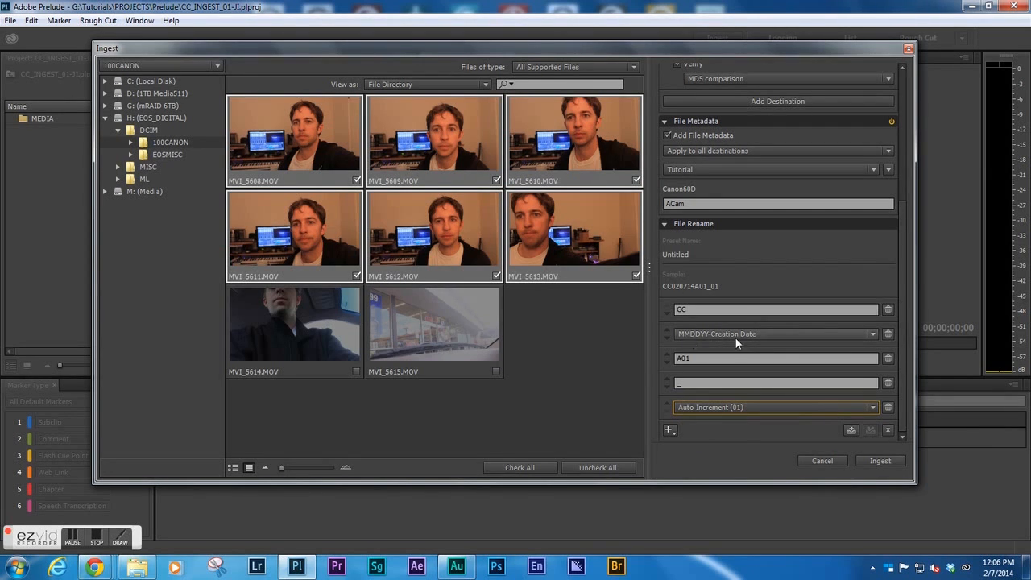
Try MMDDYY-Ingest Date as the date field's format, and set it back to MMDDYY-Creation Date.
{"action": "left_click", "coordinate": [823, 335]}
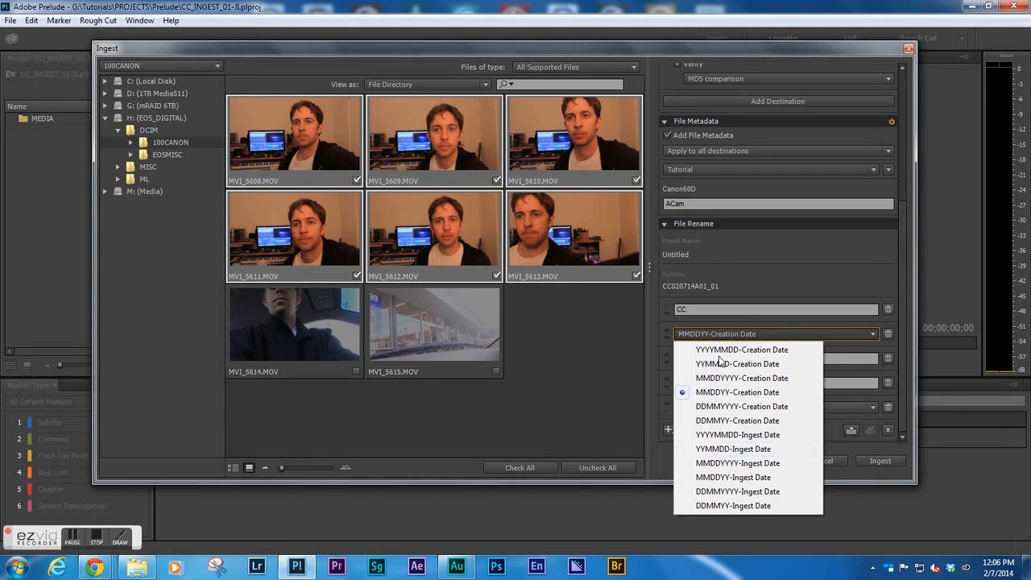
{"action": "left_click", "coordinate": [771, 480]}
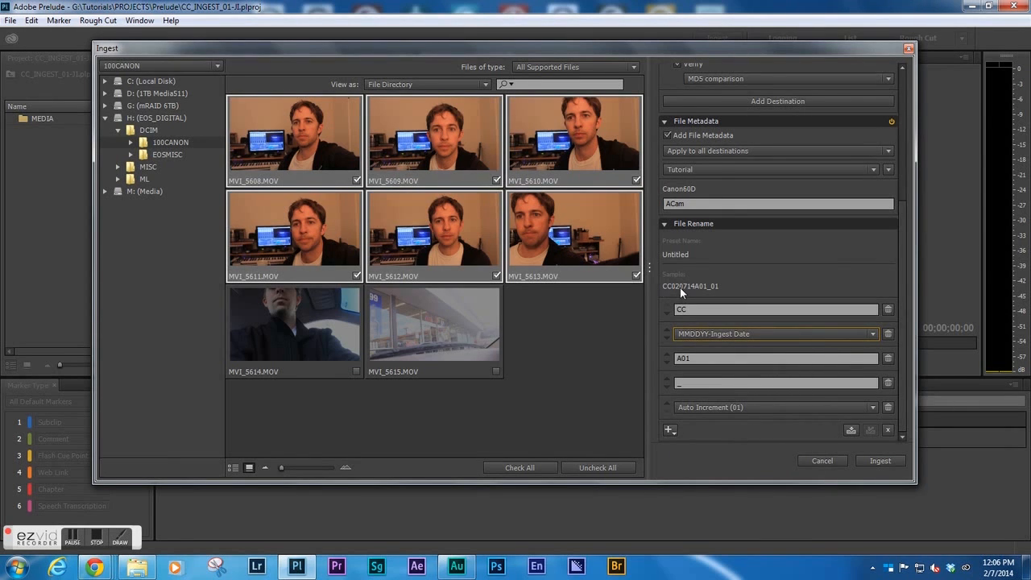
{"action": "left_click", "coordinate": [722, 336]}
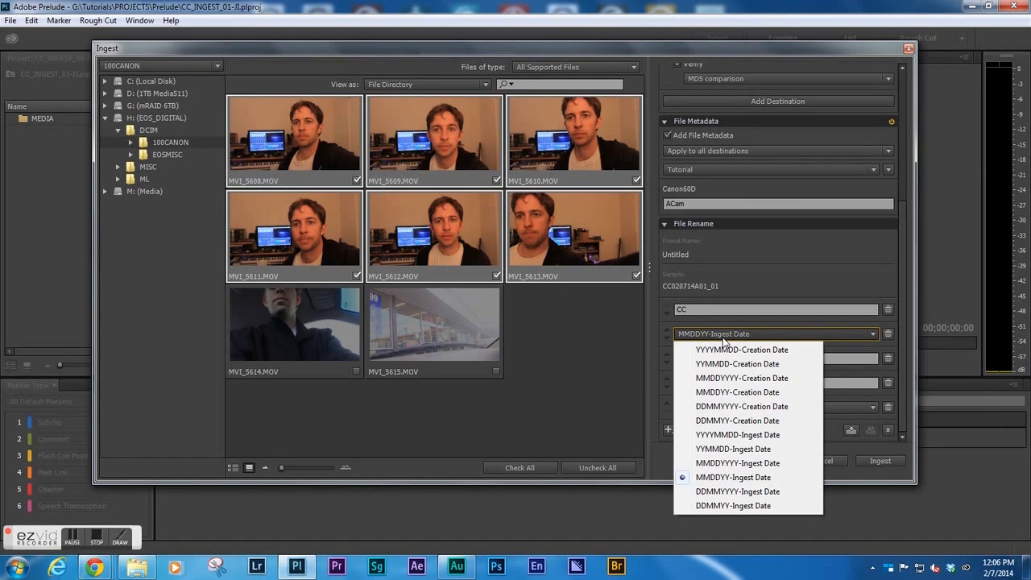
{"action": "left_click", "coordinate": [751, 394]}
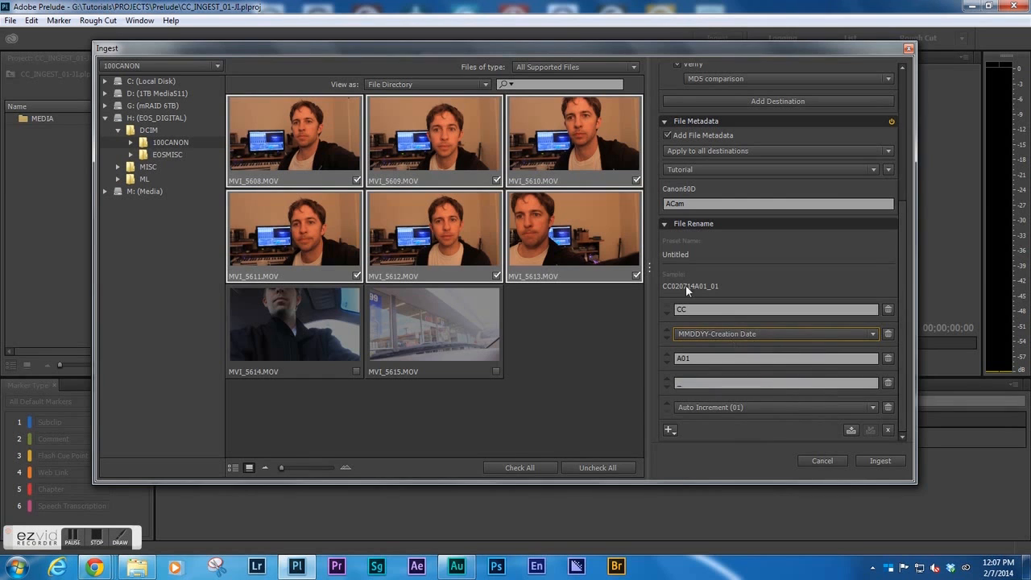
Replace the date field in the rename preset with a custom text field containing 012814, placed between CC and A01.
{"action": "left_click", "coordinate": [888, 334]}
{"action": "left_click", "coordinate": [669, 430]}
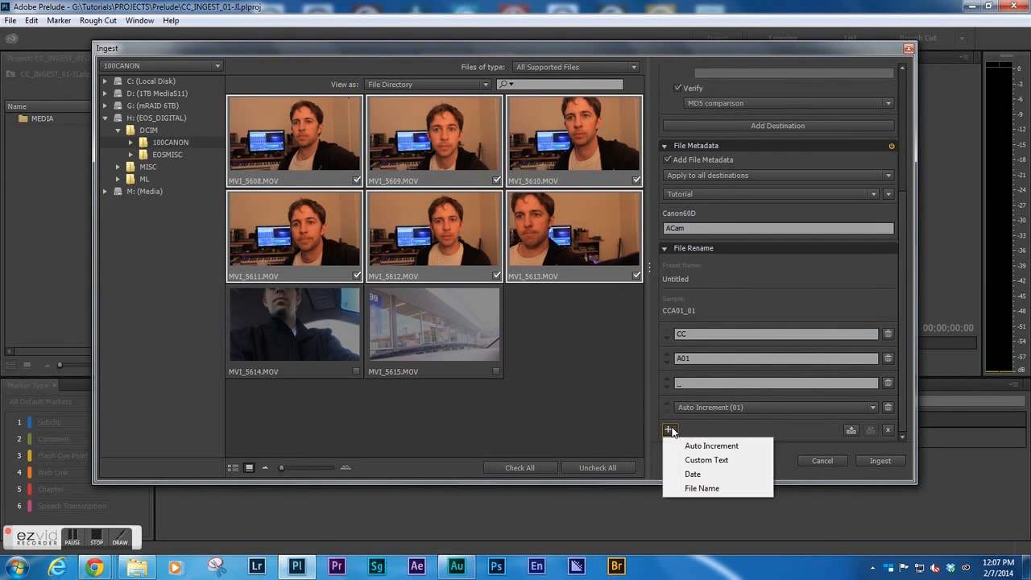
{"action": "left_click", "coordinate": [734, 462]}
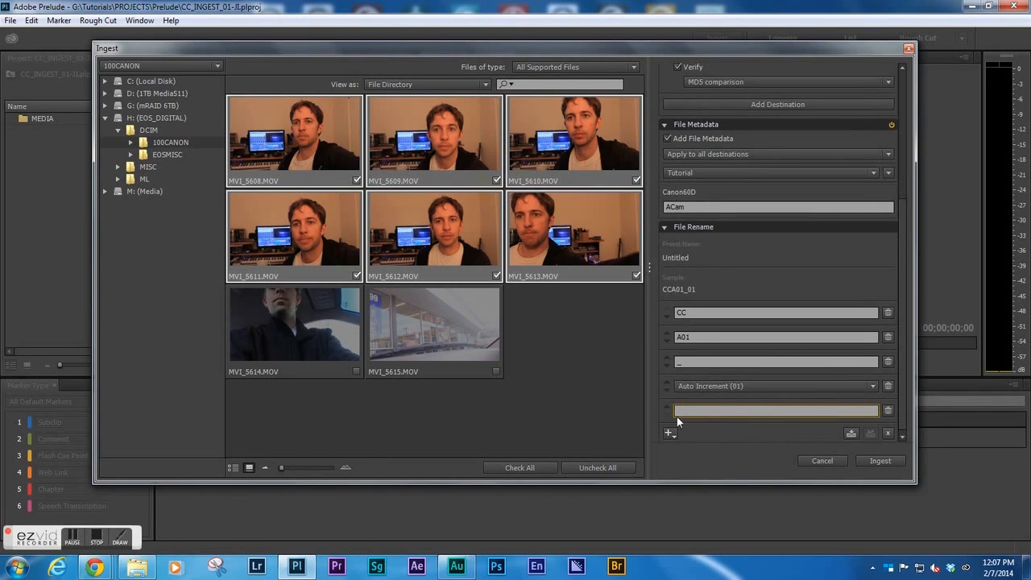
{"action": "left_click_drag", "start_coordinate": [668, 410], "coordinate": [665, 348]}
{"action": "left_click", "coordinate": [708, 339]}
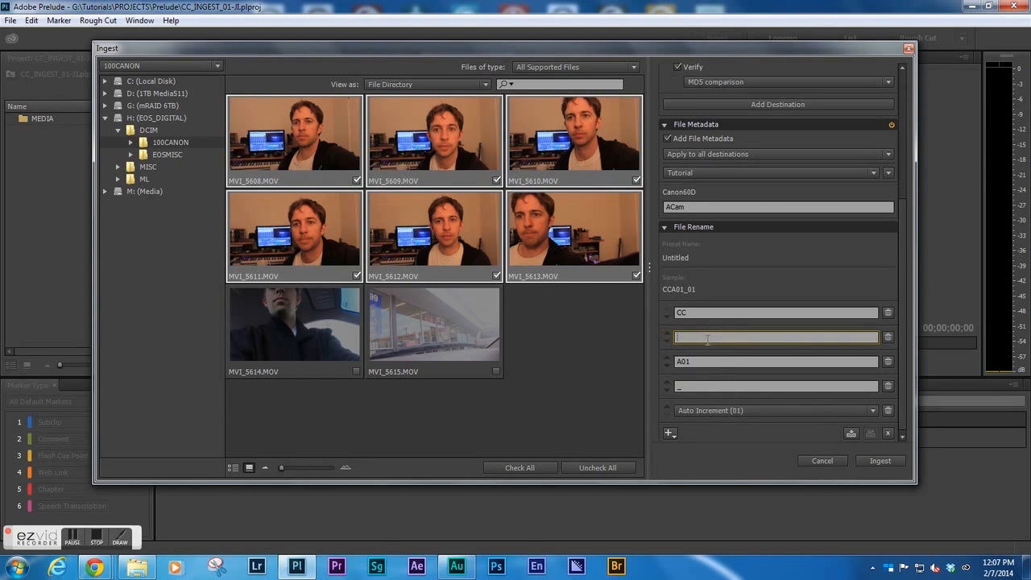
{"action": "type", "text": "012814"}
{"action": "left_click", "coordinate": [770, 281]}
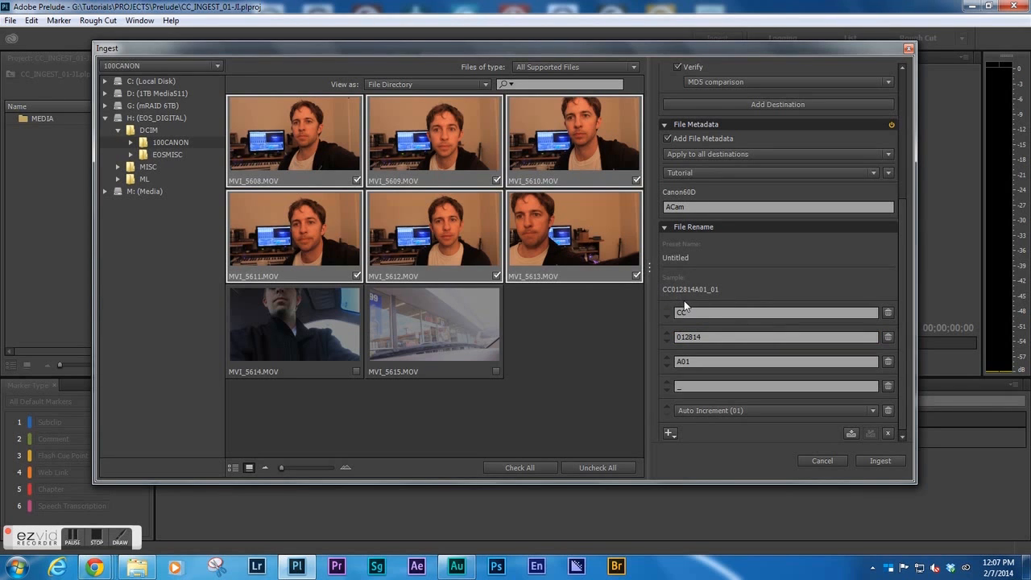
Save the file rename preset under the name Tutorial.
{"action": "scroll", "coordinate": [903, 209], "scroll_direction": "down", "scroll_amount": 1}
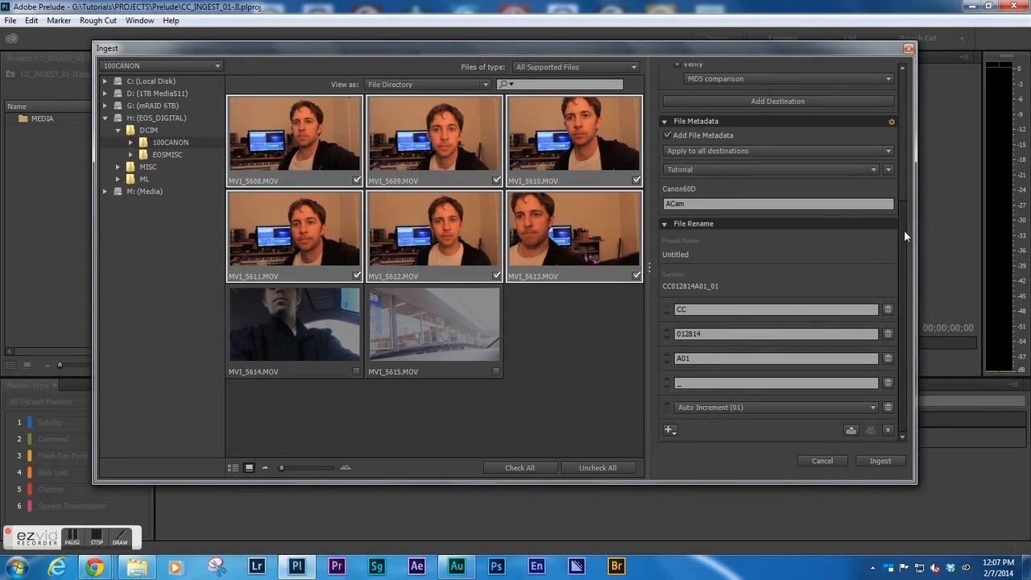
{"action": "left_click", "coordinate": [851, 431]}
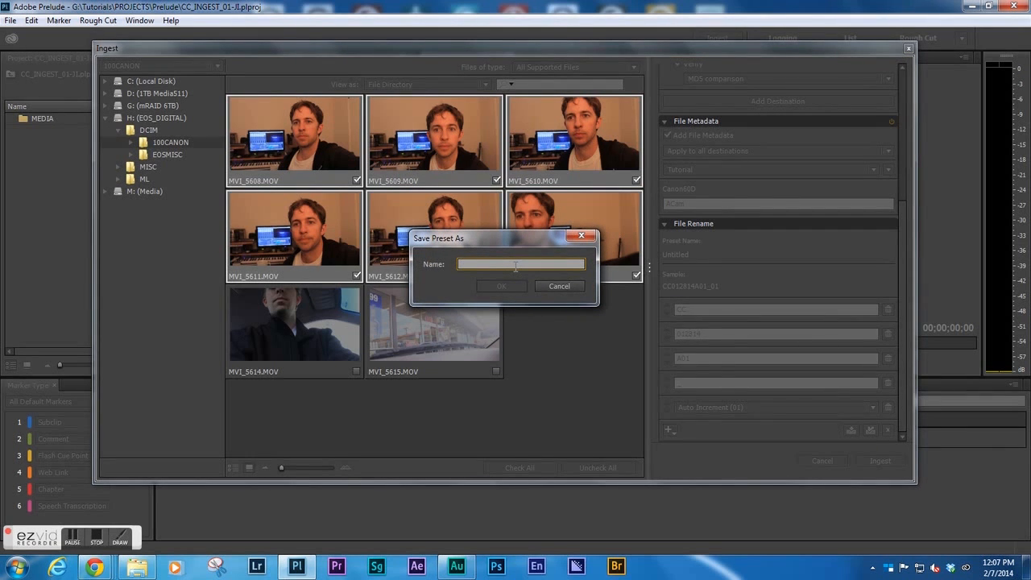
{"action": "type", "text": "Tutorial"}
{"action": "key", "text": "Return"}
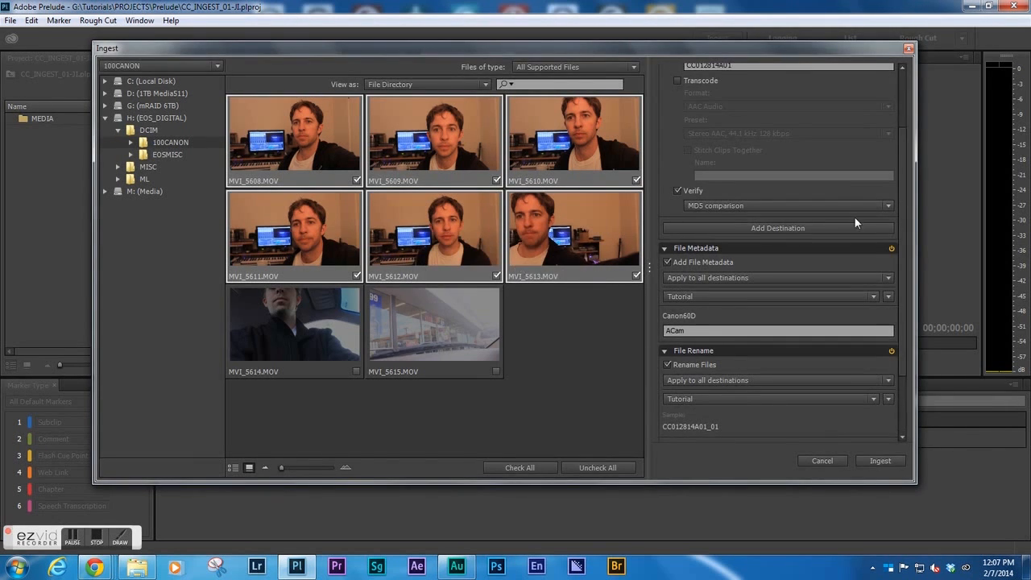
Review the transfer destination settings and the available verification comparison methods.
{"action": "left_click_drag", "start_coordinate": [900, 254], "coordinate": [904, 181]}
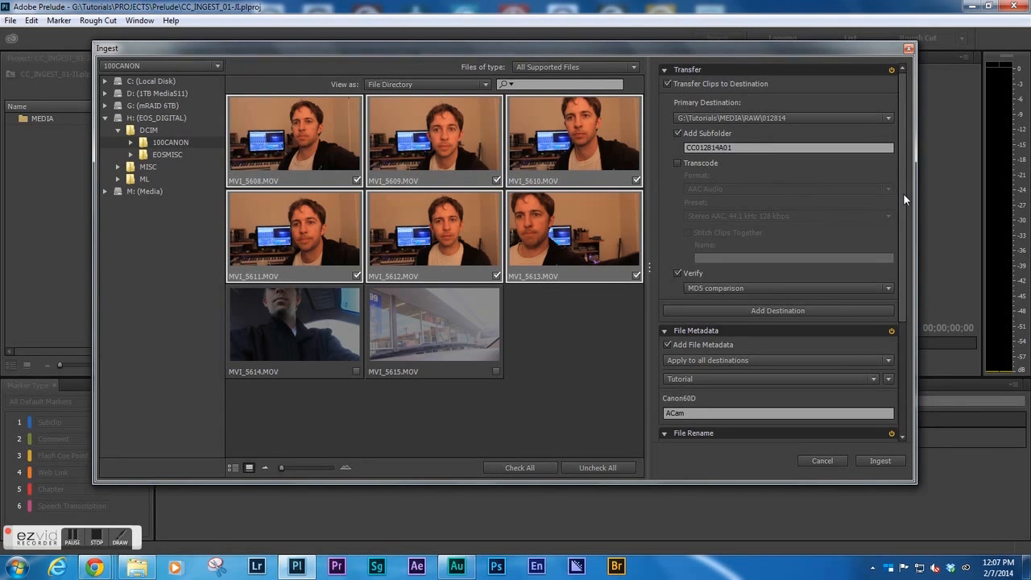
{"action": "scroll", "coordinate": [903, 199], "scroll_direction": "down", "scroll_amount": 2}
{"action": "left_click", "coordinate": [792, 193]}
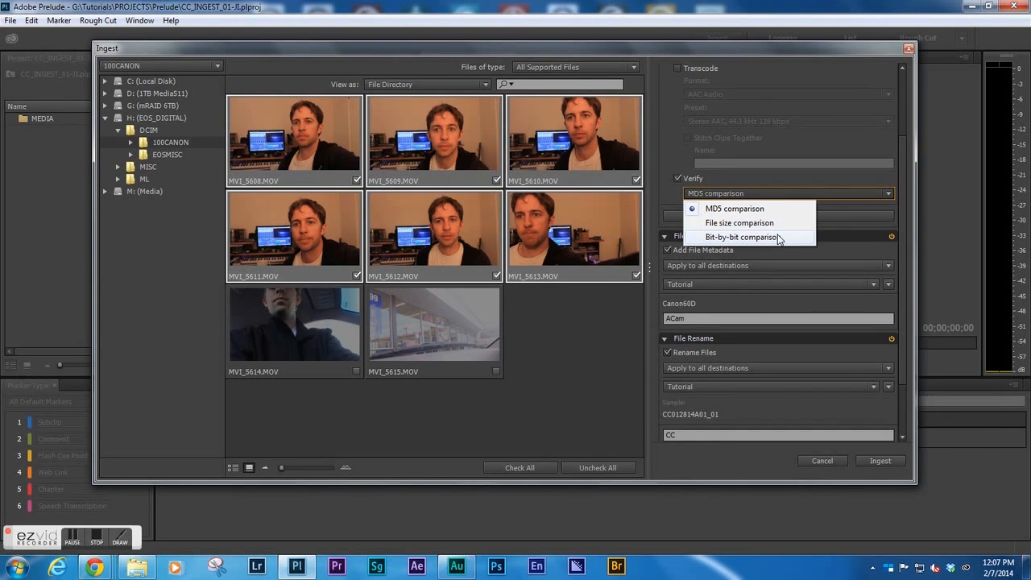
{"action": "left_click", "coordinate": [813, 174]}
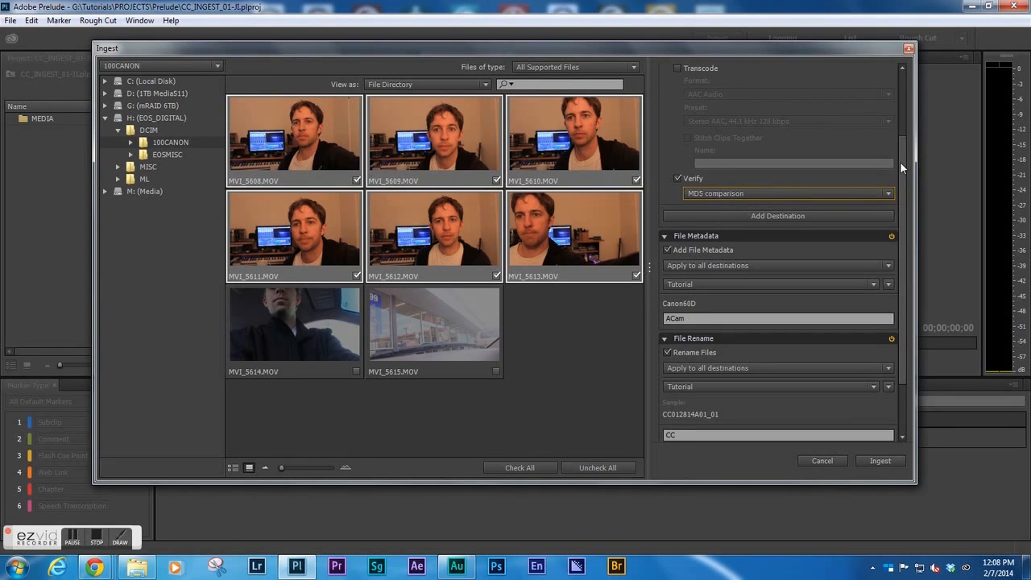
Edit the Tutorial metadata preset, renaming the Canon60D key to Camera and setting its value to Canon 60D.
{"action": "left_click_drag", "start_coordinate": [901, 164], "coordinate": [901, 206]}
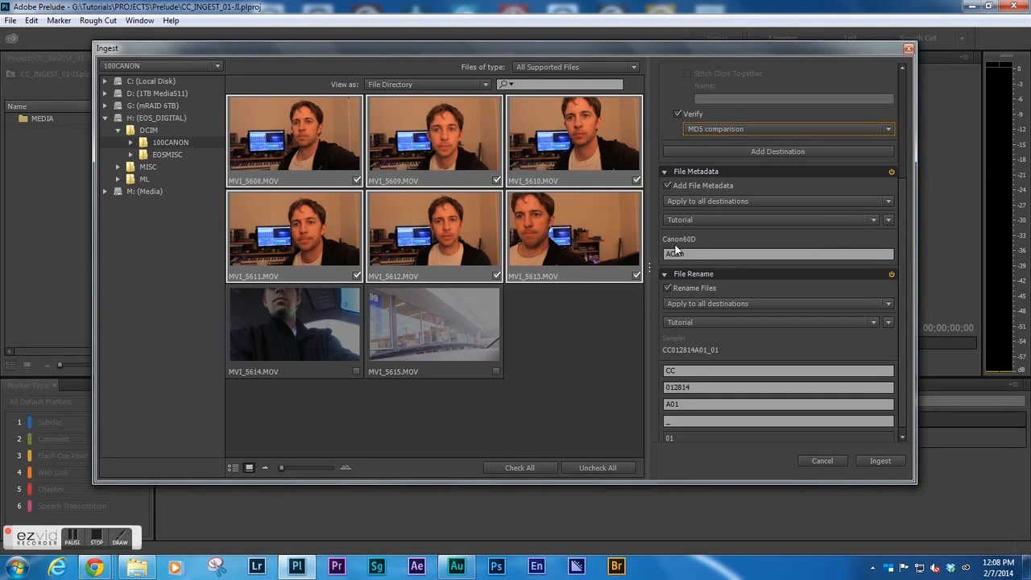
{"action": "left_click", "coordinate": [887, 221]}
{"action": "left_click", "coordinate": [921, 248]}
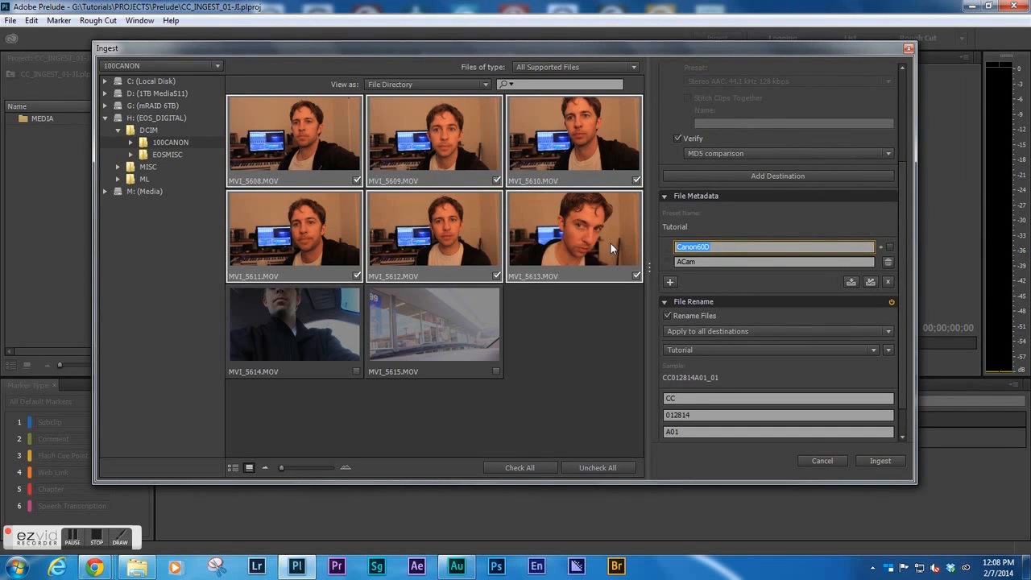
{"action": "type", "text": "Camera"}
{"action": "key", "text": "Tab"}
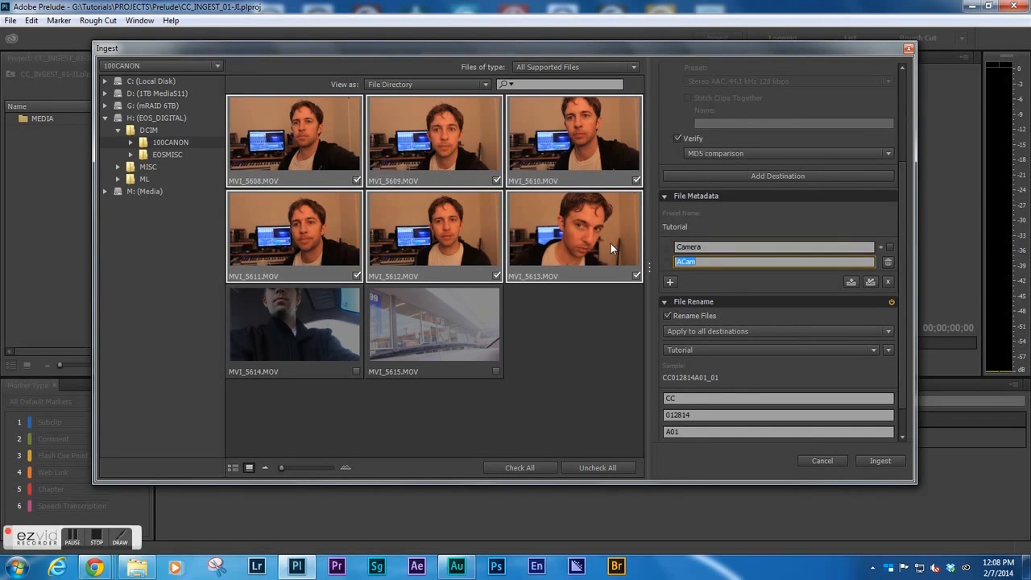
{"action": "type", "text": "Canon 60D"}
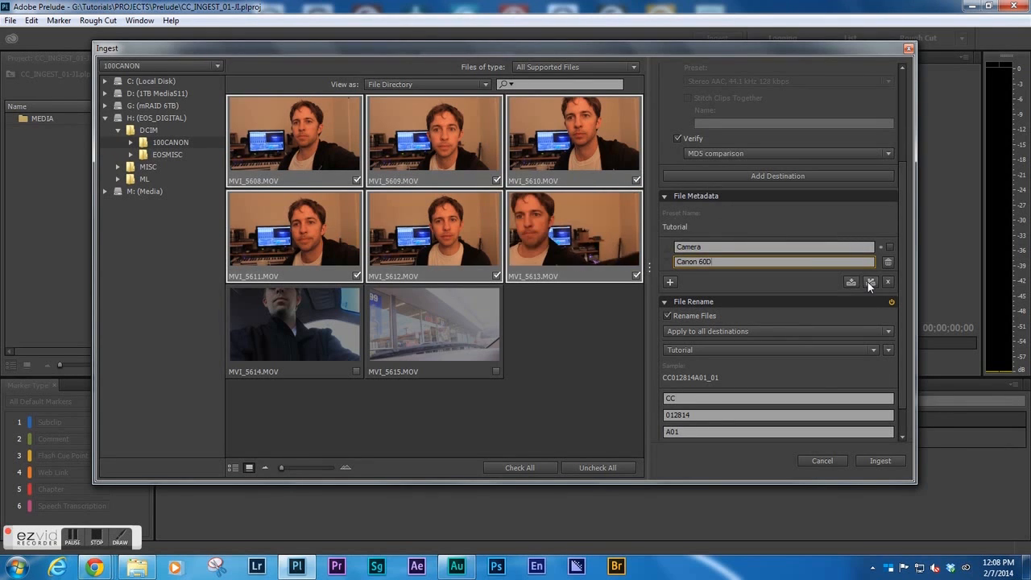
Add a CameraReel key with the value A01 to the Tutorial metadata preset and save the preset.
{"action": "left_click", "coordinate": [670, 282]}
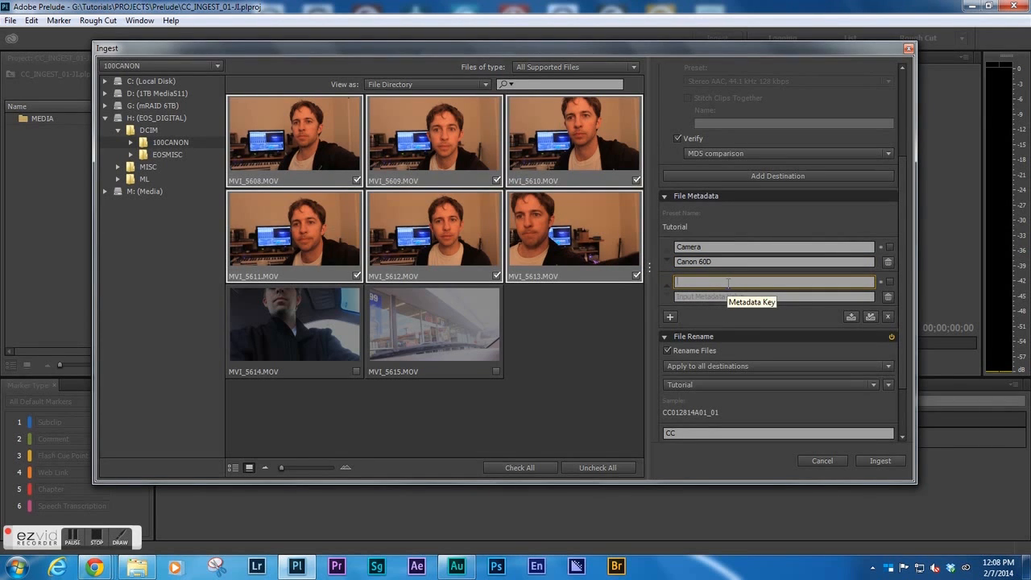
{"action": "type", "text": "CameraReel"}
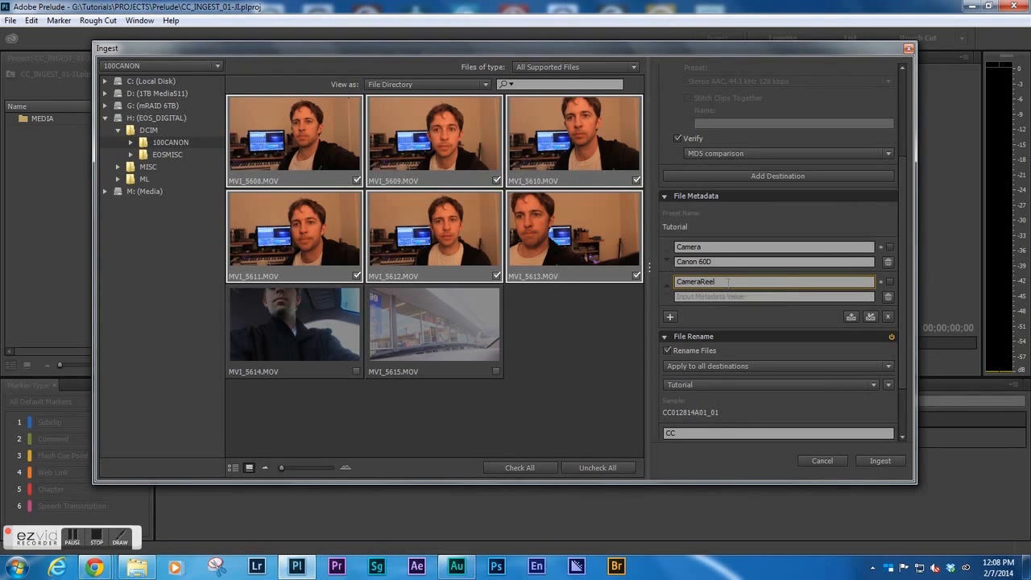
{"action": "key", "text": "Tab"}
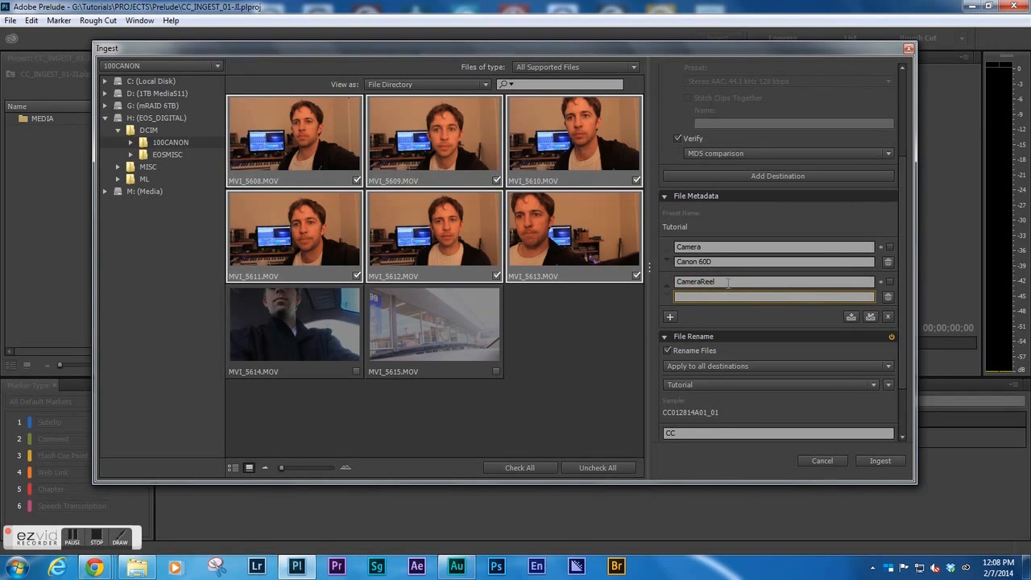
{"action": "type", "text": "A01"}
{"action": "left_click", "coordinate": [851, 316]}
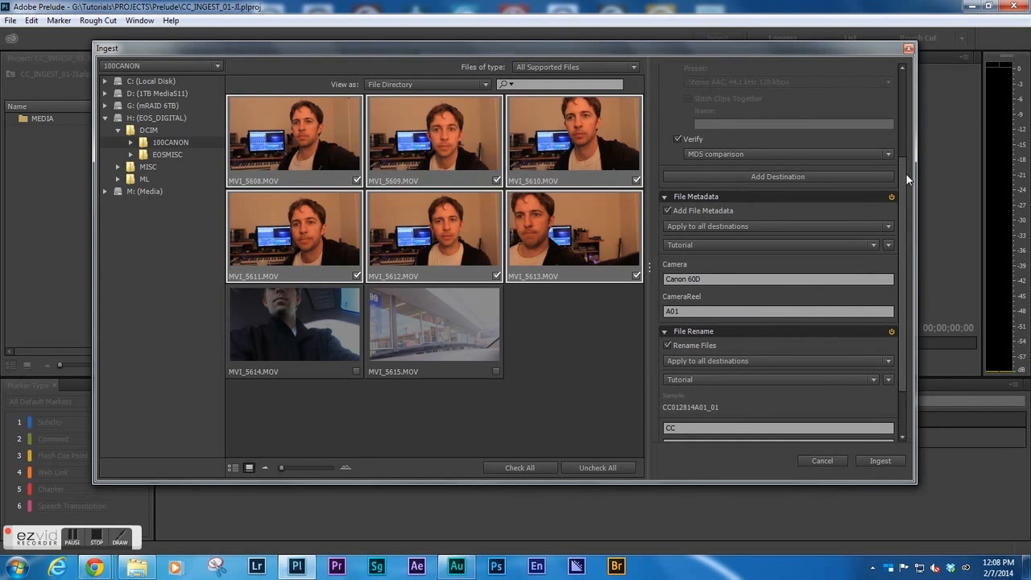
Start ingesting the checked clips with the Tutorial metadata and rename presets, and cancel all running ingest jobs.
{"action": "scroll", "coordinate": [905, 173], "scroll_direction": "down", "scroll_amount": 3}
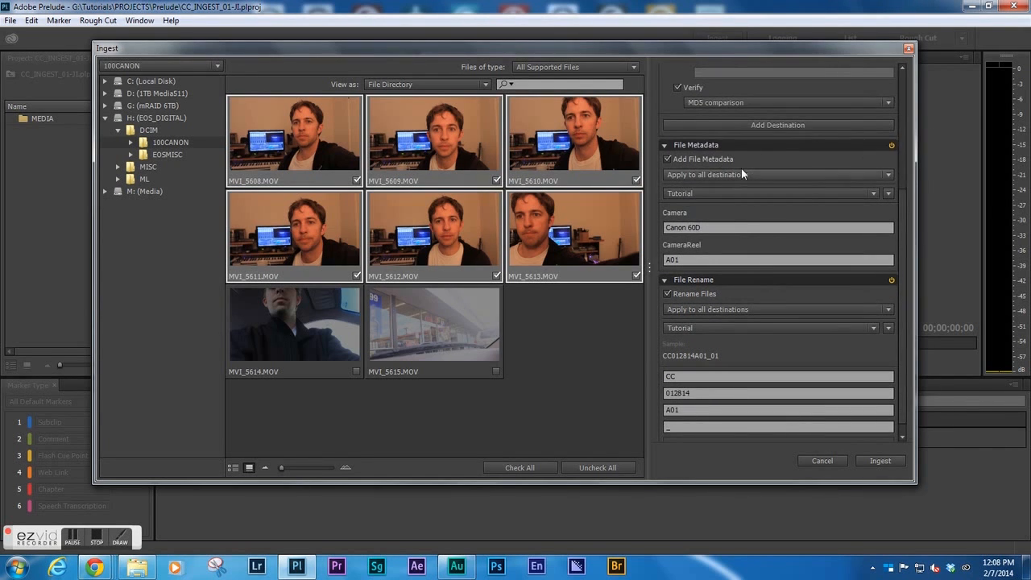
{"action": "scroll", "coordinate": [904, 213], "scroll_direction": "down", "scroll_amount": 1}
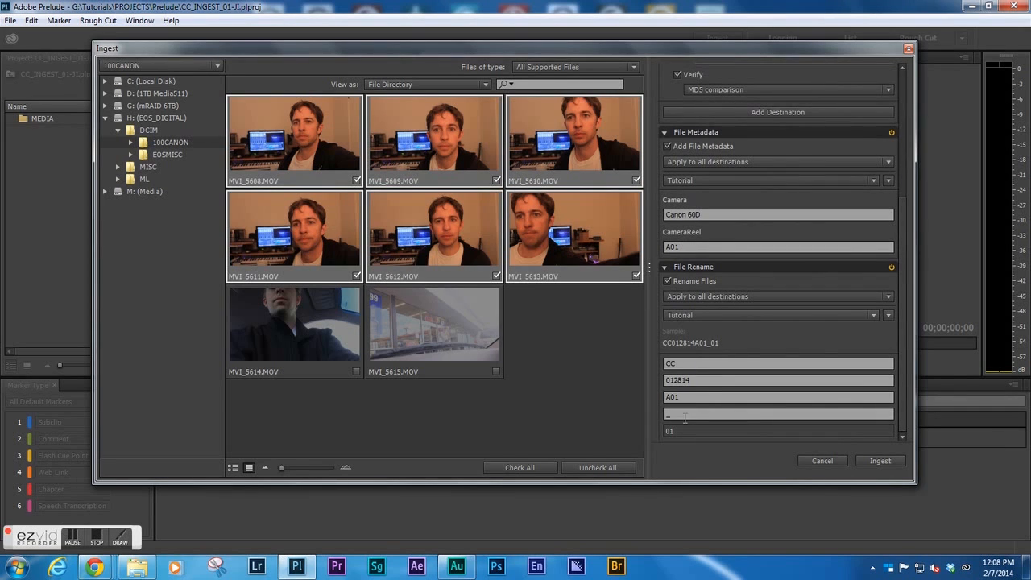
{"action": "left_click", "coordinate": [881, 461]}
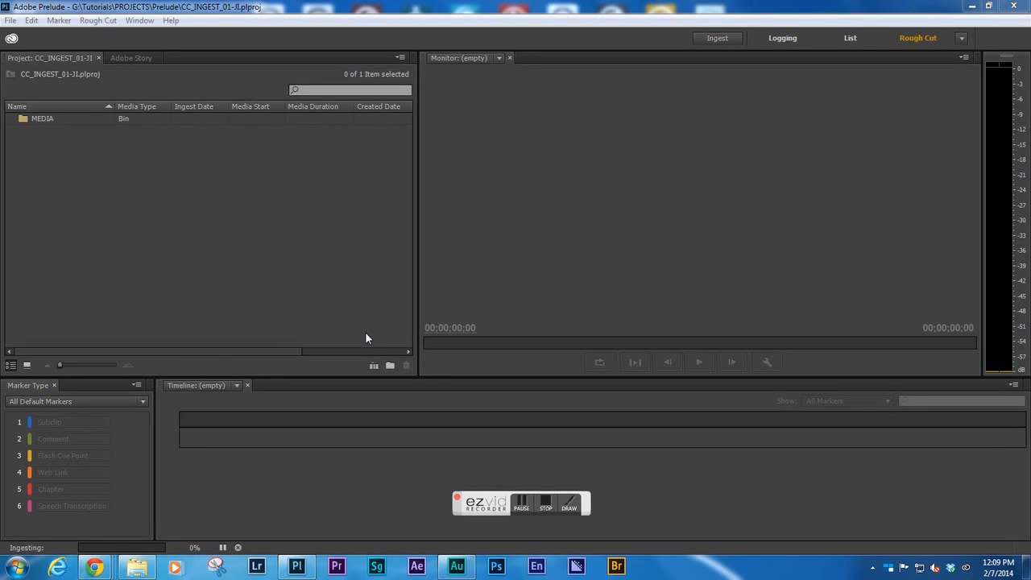
{"action": "left_click", "coordinate": [238, 547]}
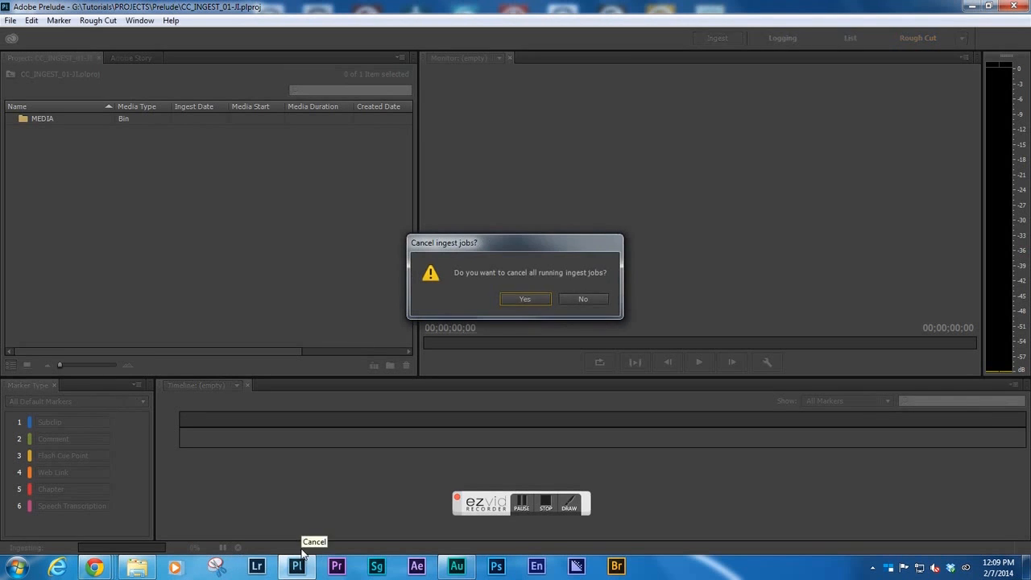
{"action": "left_click", "coordinate": [528, 300]}
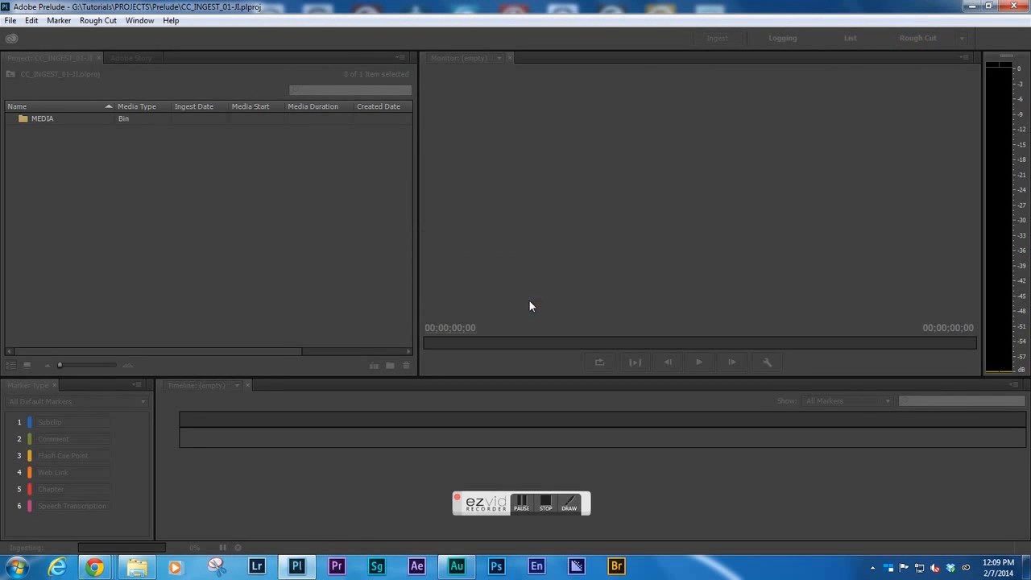
Switch to Windows Explorer, open the CC012814A01 folder and select CC012814A01_01.MOV to check the renamed clip.
{"action": "left_click", "coordinate": [137, 566]}
{"action": "double_click", "coordinate": [335, 121]}
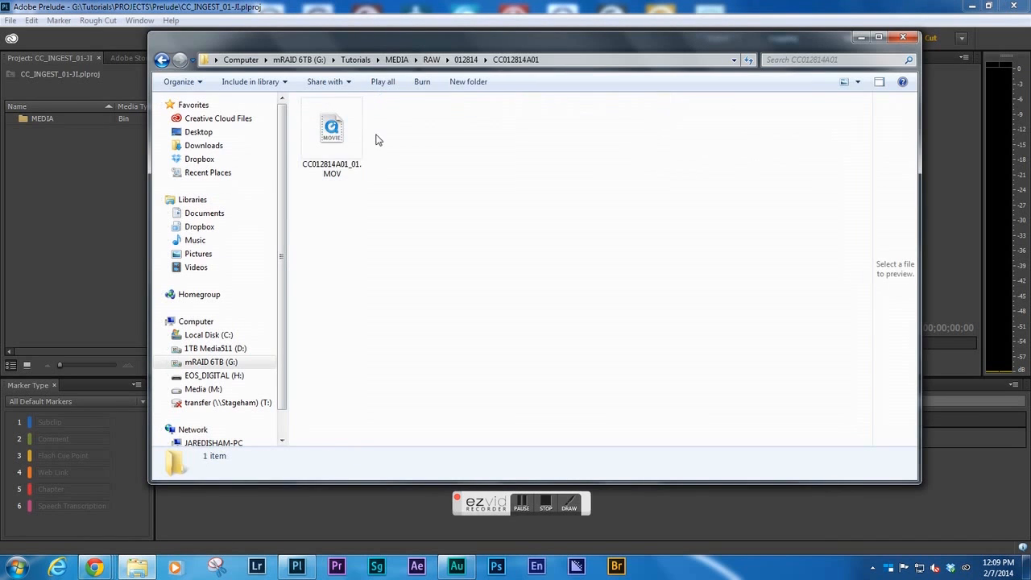
{"action": "left_click", "coordinate": [333, 133]}
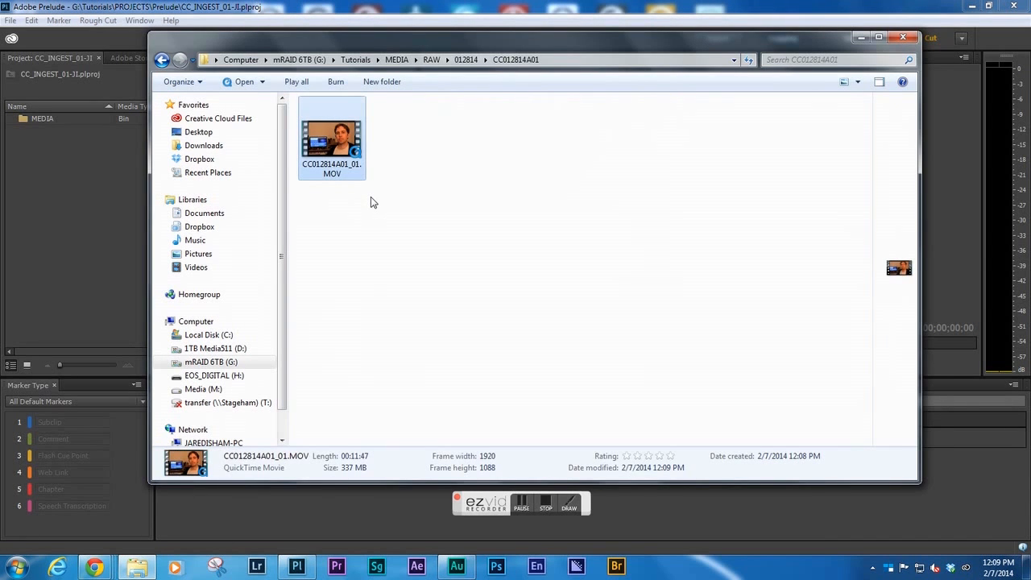
Delete CC012814A01_01.MOV from the CC012814A01 folder and switch back to Prelude.
{"action": "key", "text": "Delete"}
{"action": "left_click", "coordinate": [567, 323]}
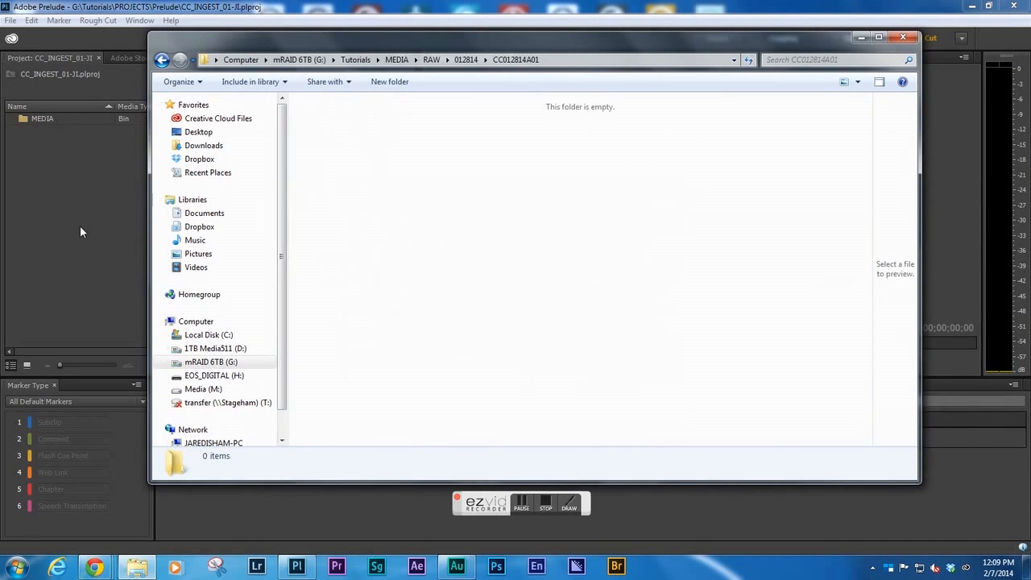
{"action": "left_click", "coordinate": [80, 230]}
{"action": "double_click", "coordinate": [27, 118]}
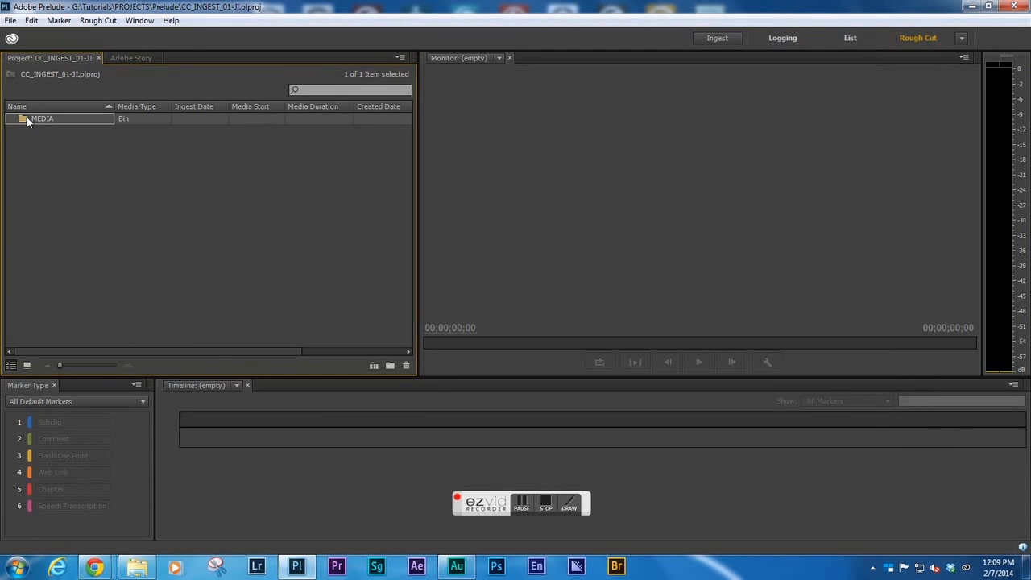
{"action": "left_click", "coordinate": [53, 169]}
{"action": "double_click", "coordinate": [60, 196]}
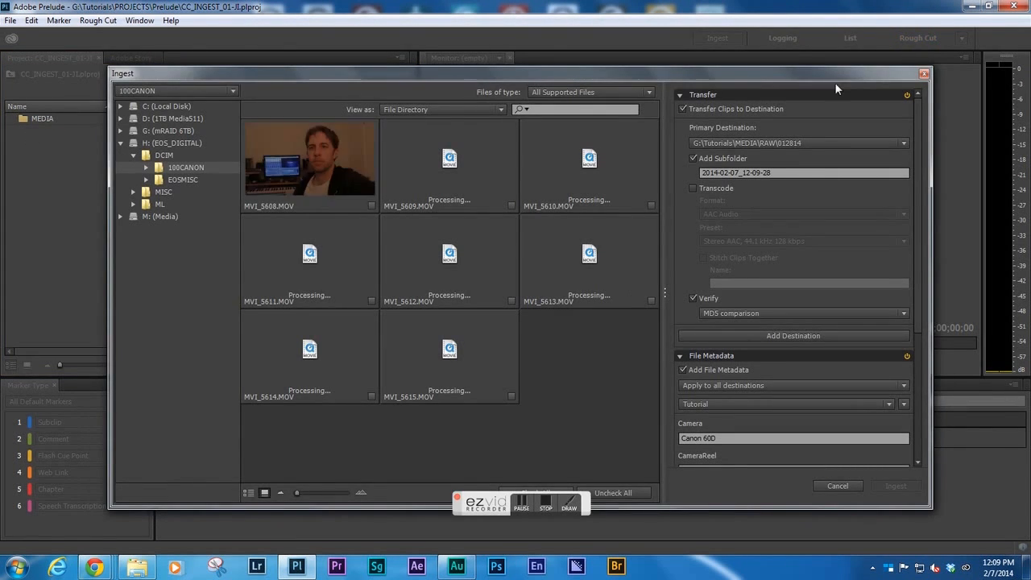
{"action": "left_click", "coordinate": [925, 74]}
Open the Ingest dialog, check clips MVI_5608.MOV to MVI_5613.MOV and set the destination subfolder to CC012814A01.
{"action": "double_click", "coordinate": [71, 167]}
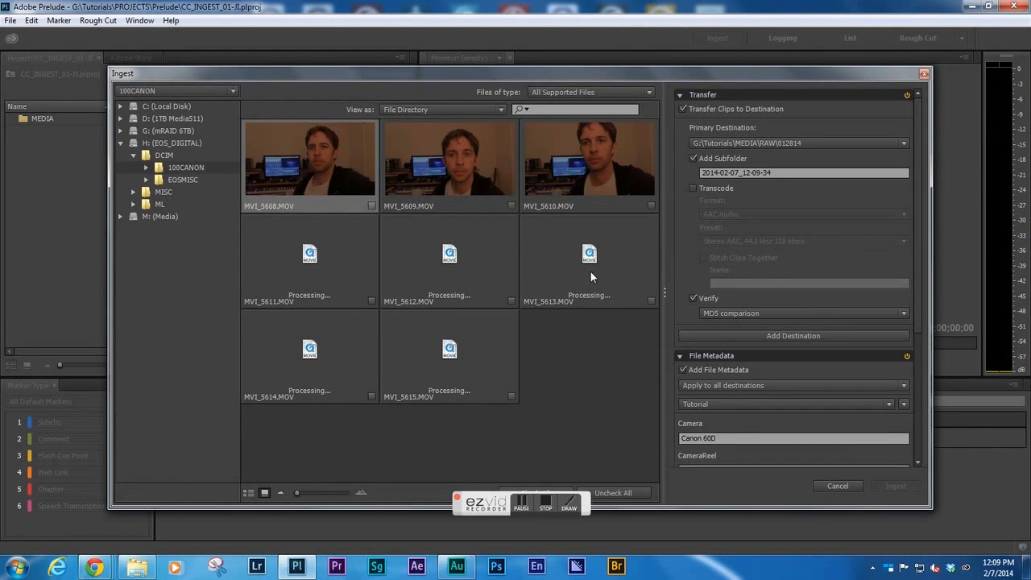
{"action": "left_click", "coordinate": [372, 204]}
{"action": "key", "text": "ctrl+a"}
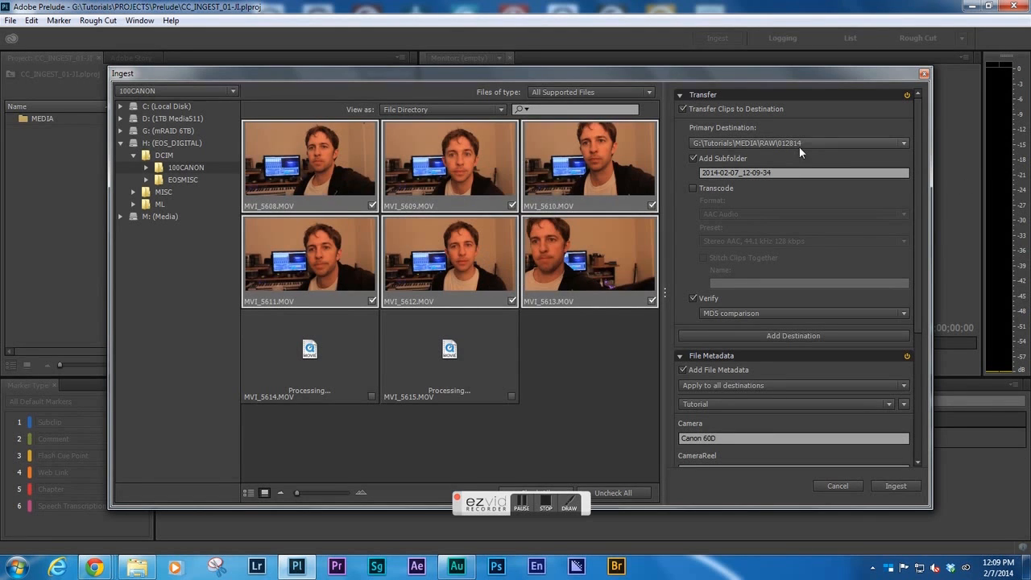
{"action": "left_click", "coordinate": [789, 172]}
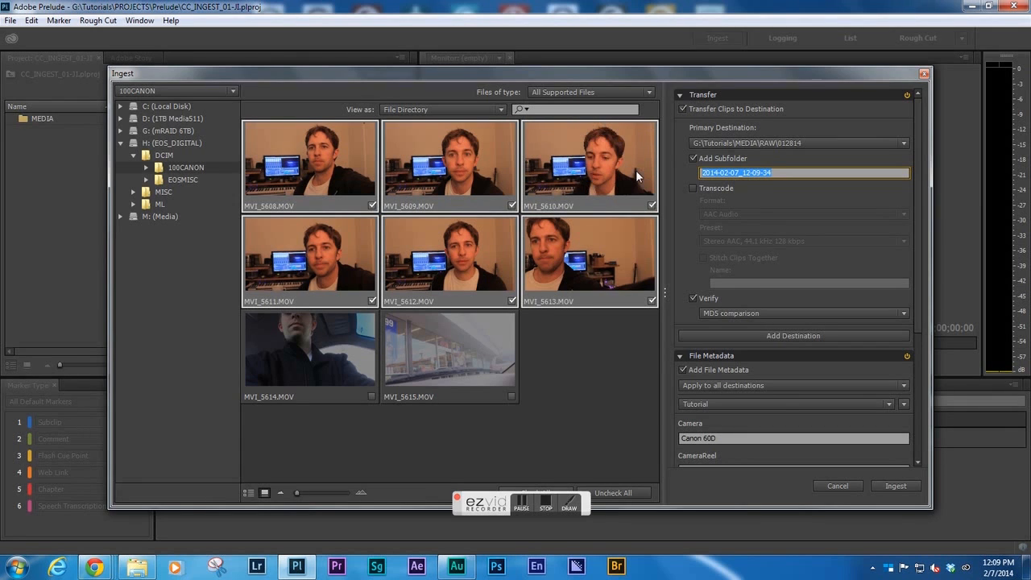
{"action": "type", "text": "CC"}
{"action": "type", "text": "012814"}
{"action": "type", "text": "A01"}
Review the transfer, metadata and rename settings of the ingest, and cancel the dialog.
{"action": "left_click_drag", "start_coordinate": [920, 132], "coordinate": [920, 289]}
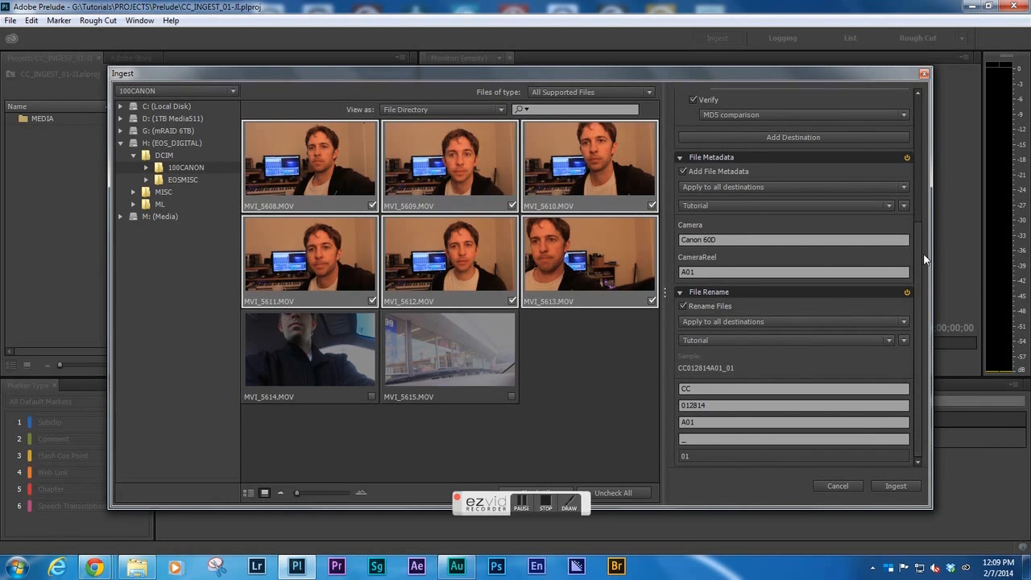
{"action": "scroll", "coordinate": [924, 258], "scroll_direction": "up", "scroll_amount": 5}
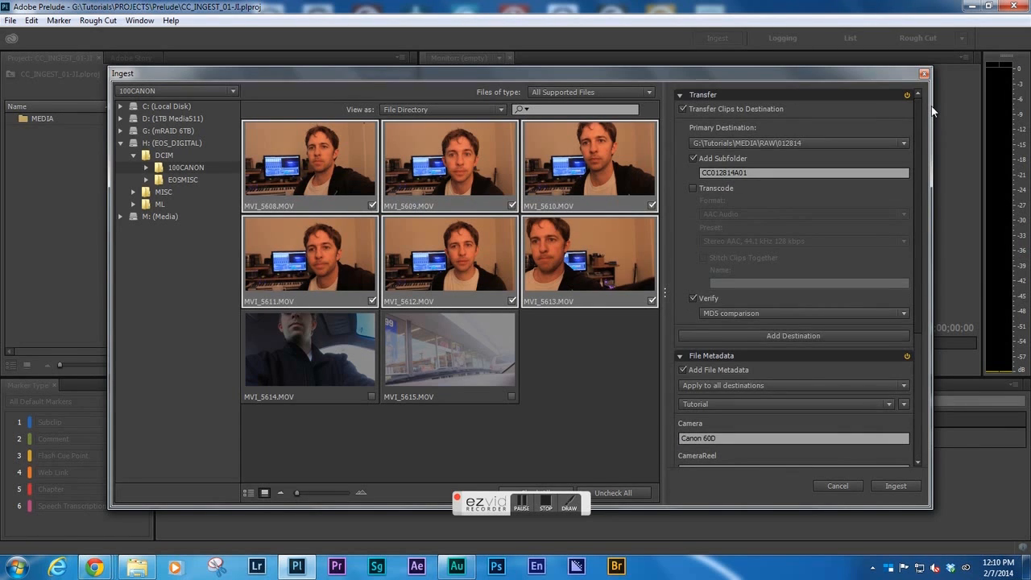
{"action": "scroll", "coordinate": [917, 308], "scroll_direction": "down", "scroll_amount": 5}
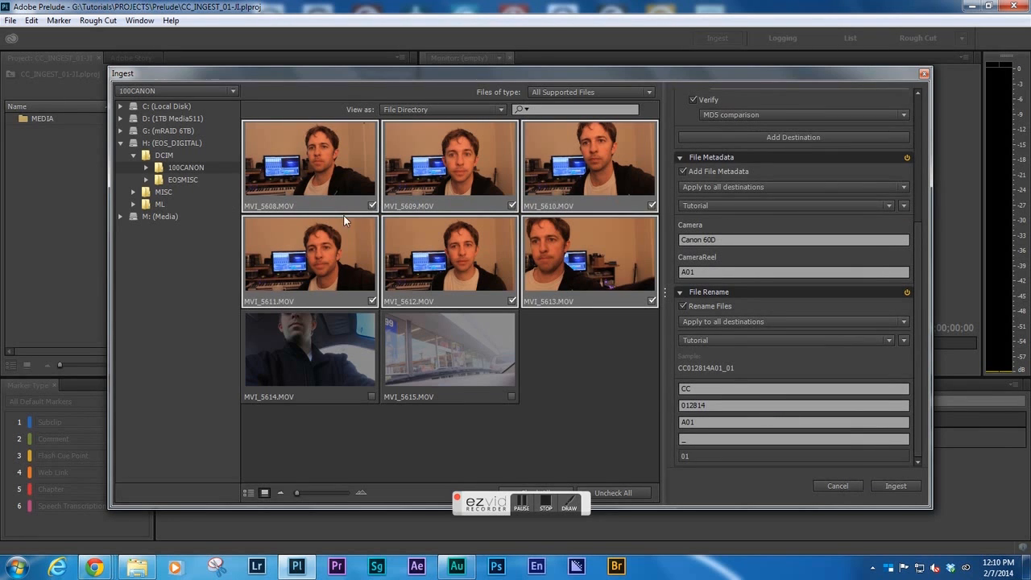
{"action": "left_click", "coordinate": [843, 486]}
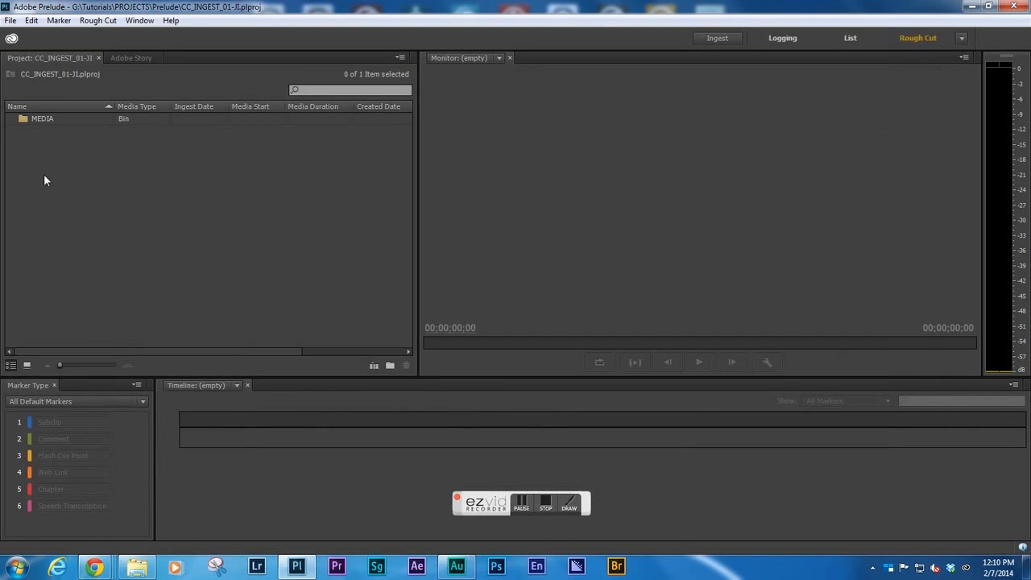
Create a bin named CC012814A01 in the project and move it into the MEDIA bin.
{"action": "key", "text": "ctrl+/"}
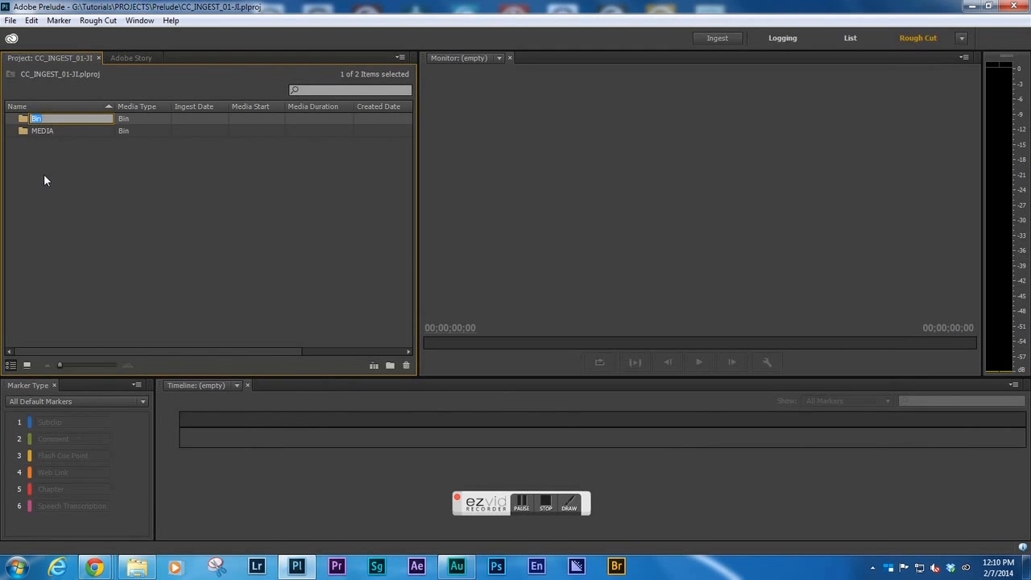
{"action": "type", "text": "CC012814"}
{"action": "type", "text": "A01"}
{"action": "key", "text": "Return"}
{"action": "left_click", "coordinate": [50, 171]}
{"action": "left_click", "coordinate": [23, 120]}
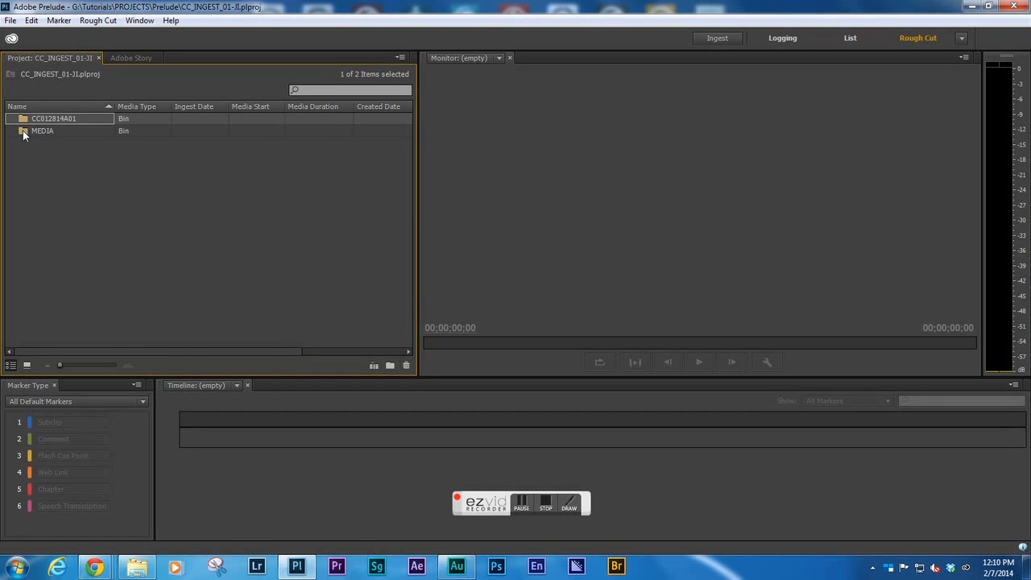
{"action": "left_click_drag", "start_coordinate": [23, 120], "coordinate": [38, 131]}
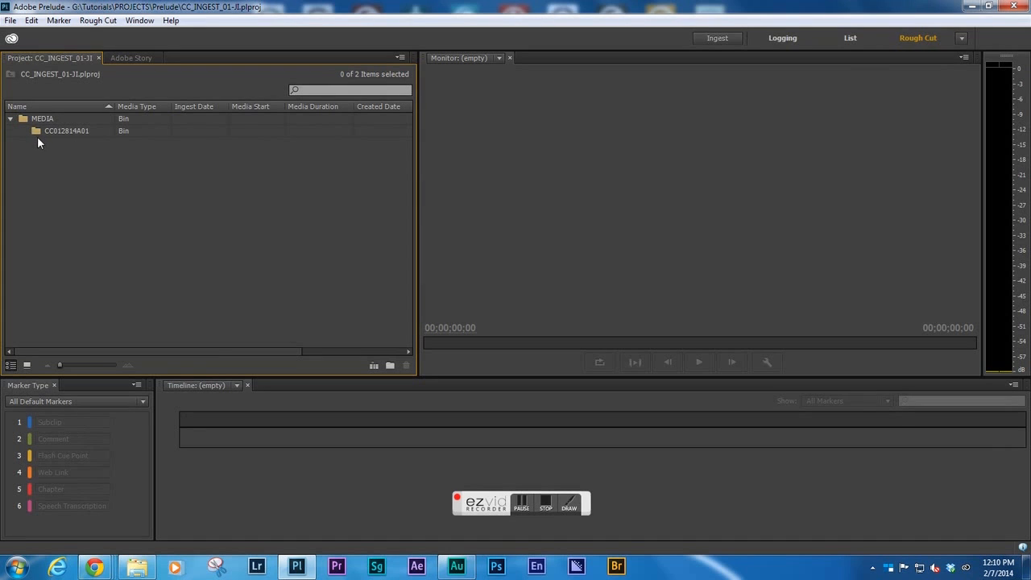
{"action": "left_click", "coordinate": [33, 132]}
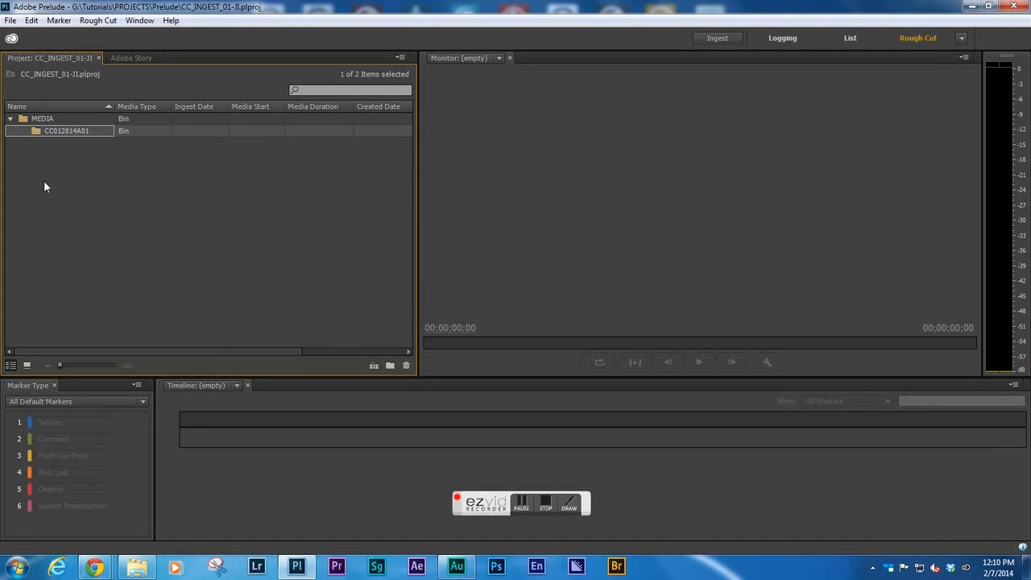
{"action": "left_click", "coordinate": [22, 120]}
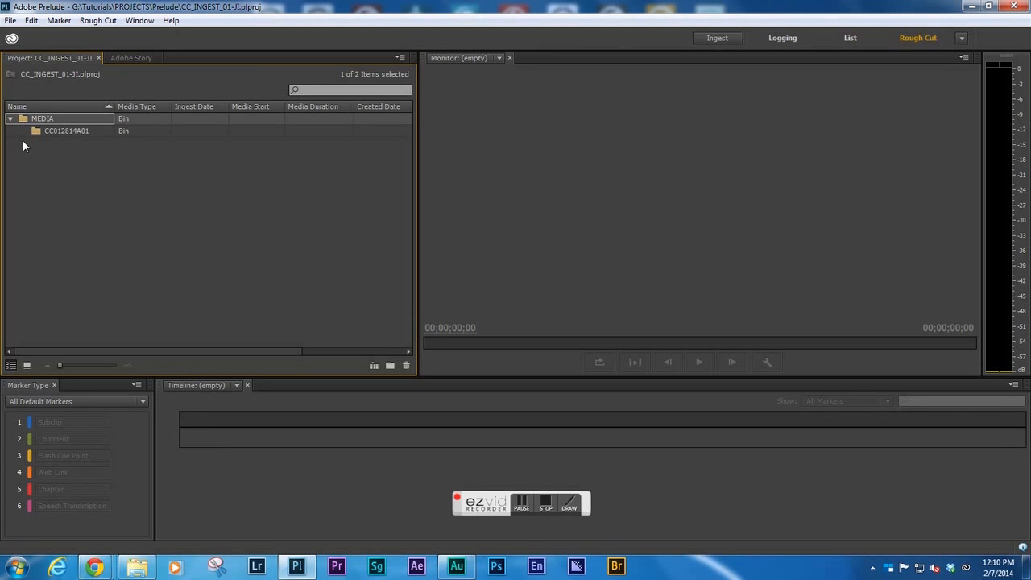
{"action": "left_click", "coordinate": [32, 132], "text": "shift"}
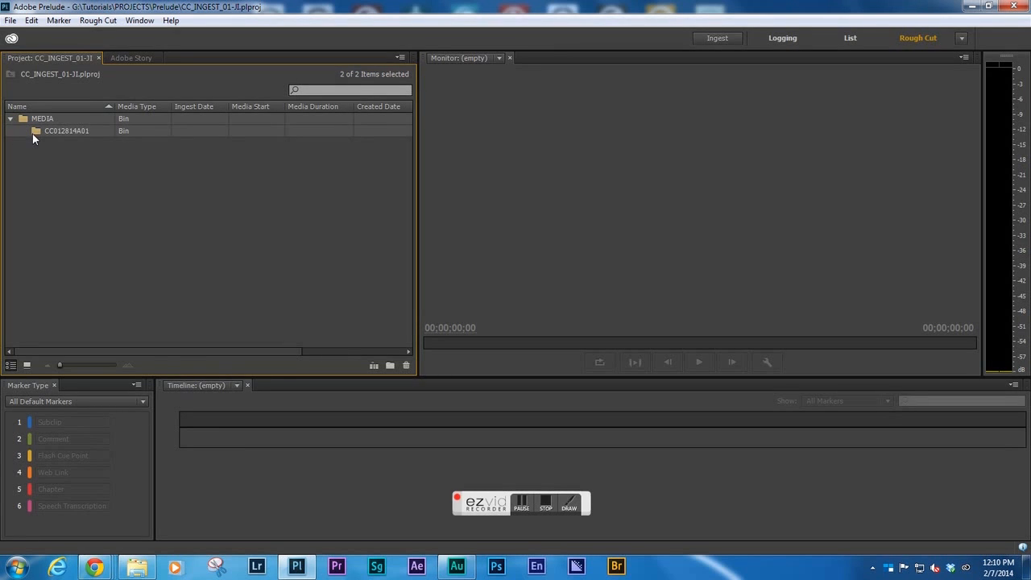
{"action": "left_click", "coordinate": [33, 169]}
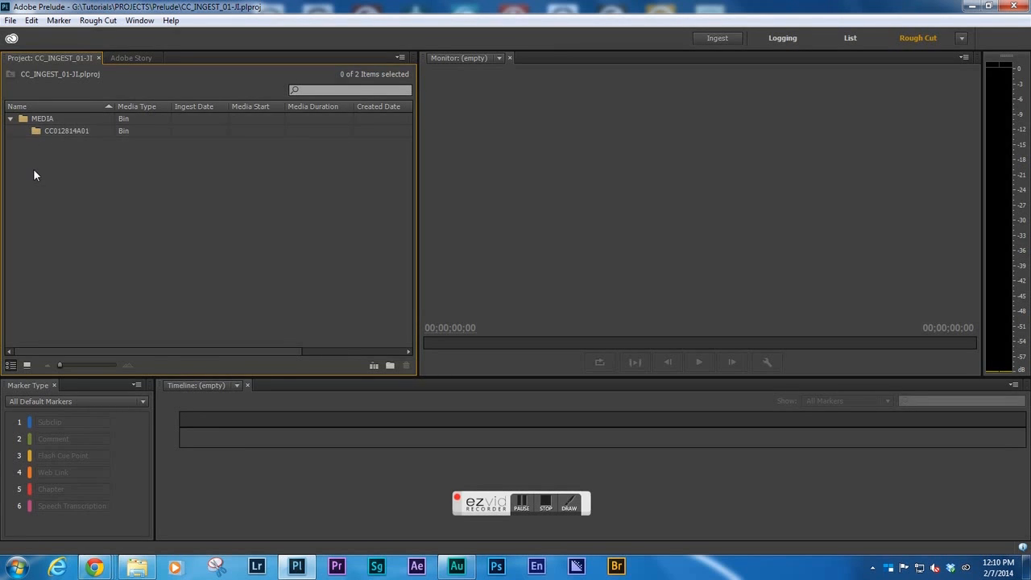
{"action": "left_click", "coordinate": [35, 132]}
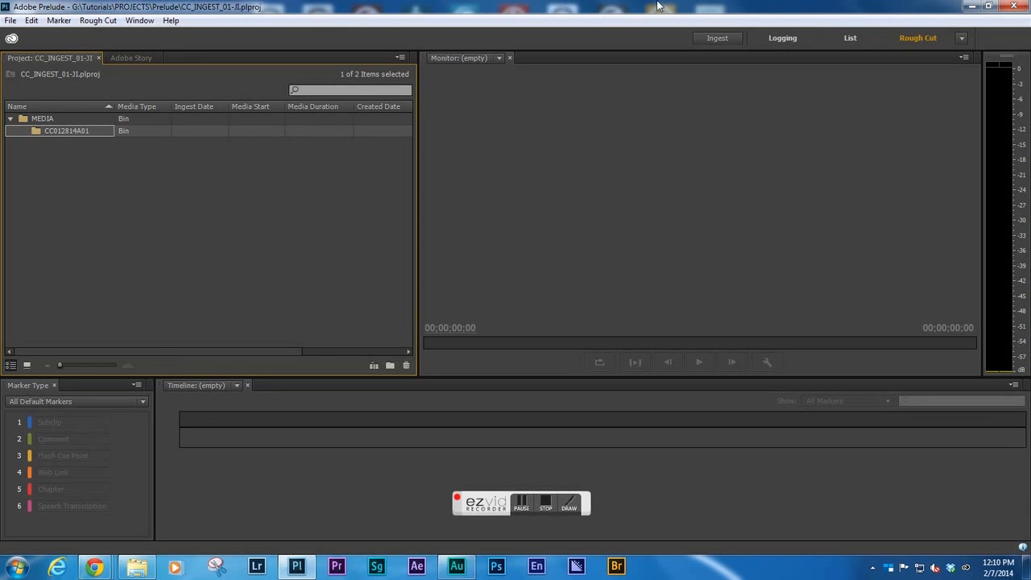
{"action": "left_click", "coordinate": [57, 169]}
Open the Ingest dialog with the CC012814A01 bin as target and check clips MVI_5608.MOV to MVI_5613.MOV.
{"action": "left_click", "coordinate": [38, 129]}
{"action": "left_click", "coordinate": [712, 38]}
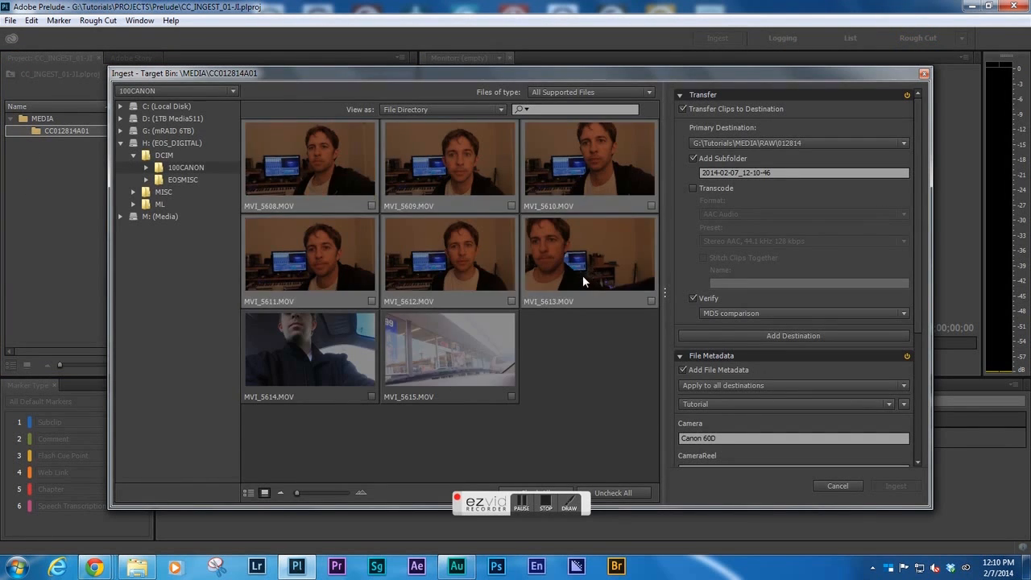
{"action": "left_click", "coordinate": [652, 206]}
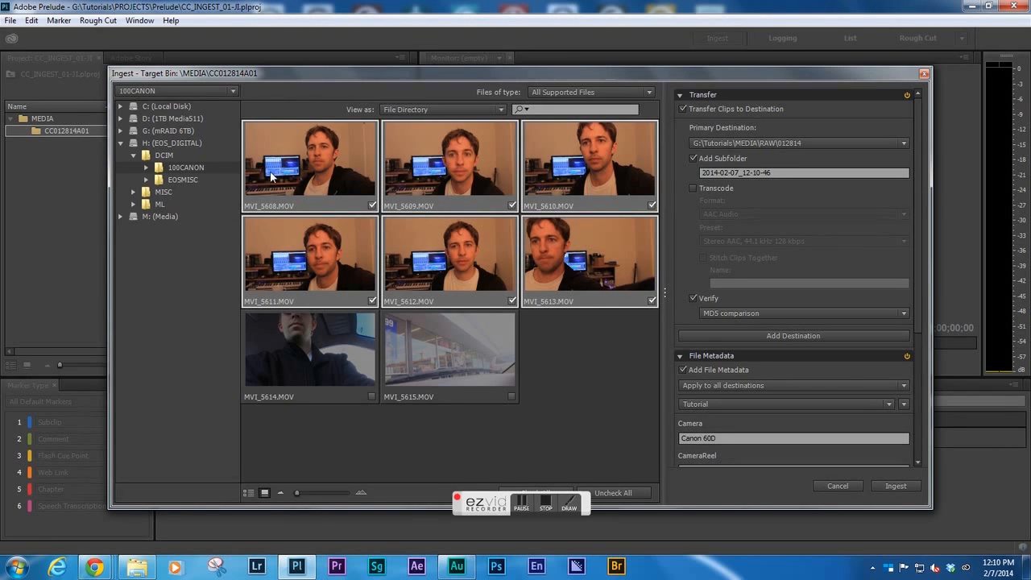
Set the destination subfolder to CC012814A01 and start ingesting the checked clips with the Tutorial metadata and rename presets.
{"action": "left_click", "coordinate": [783, 175]}
{"action": "type", "text": "CC012"}
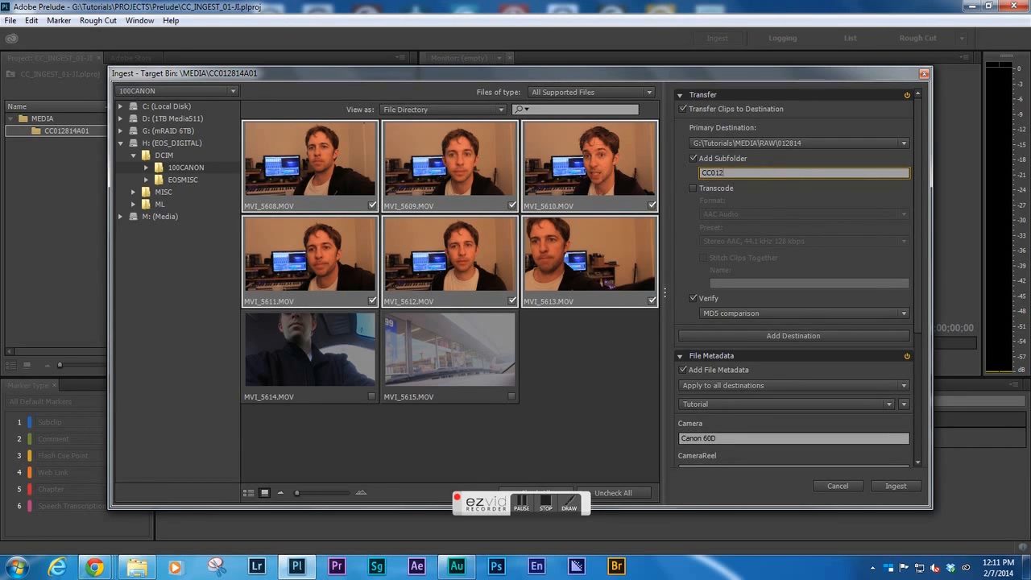
{"action": "type", "text": "814A01"}
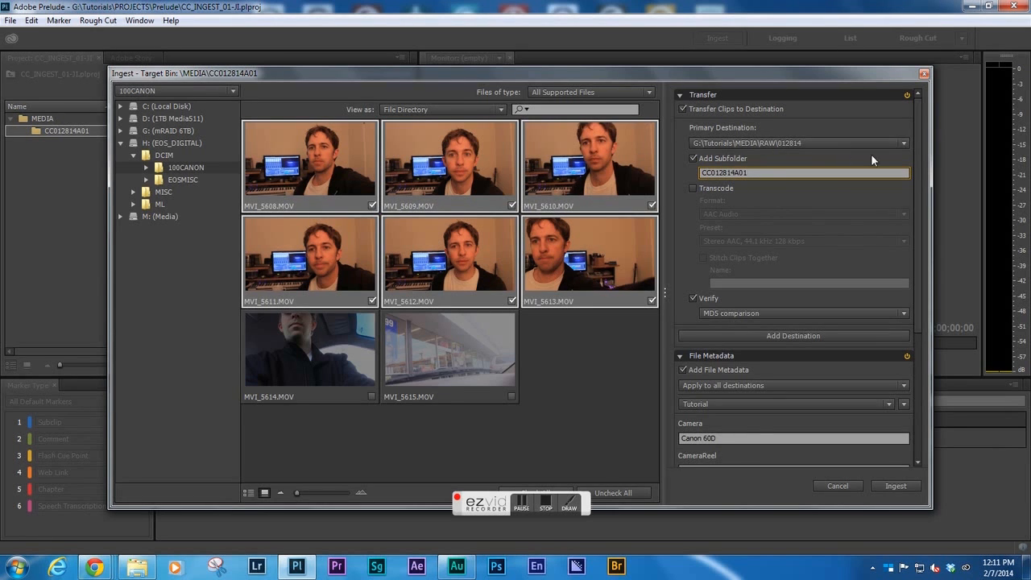
{"action": "left_click_drag", "start_coordinate": [918, 140], "coordinate": [920, 320]}
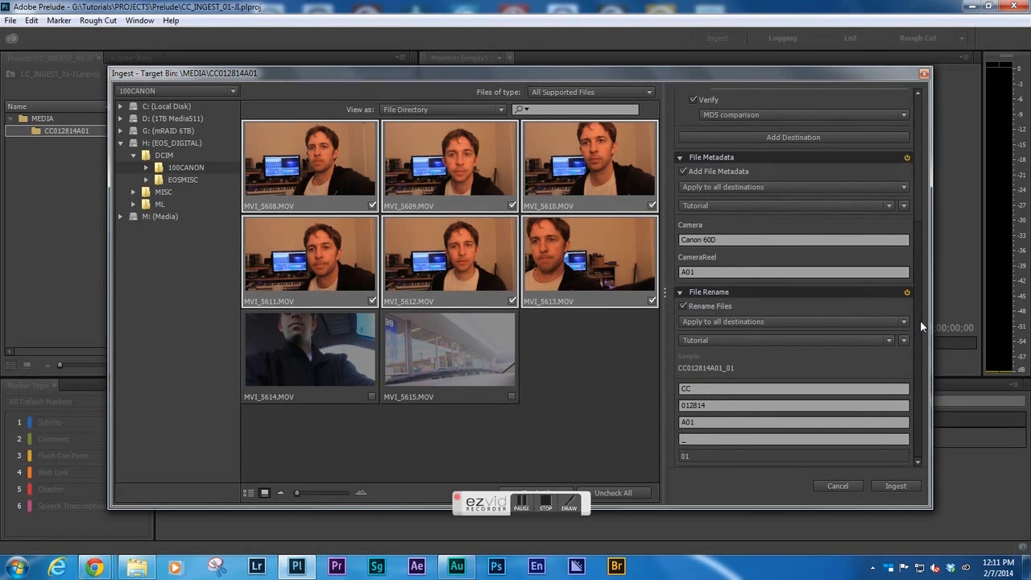
{"action": "left_click", "coordinate": [896, 486]}
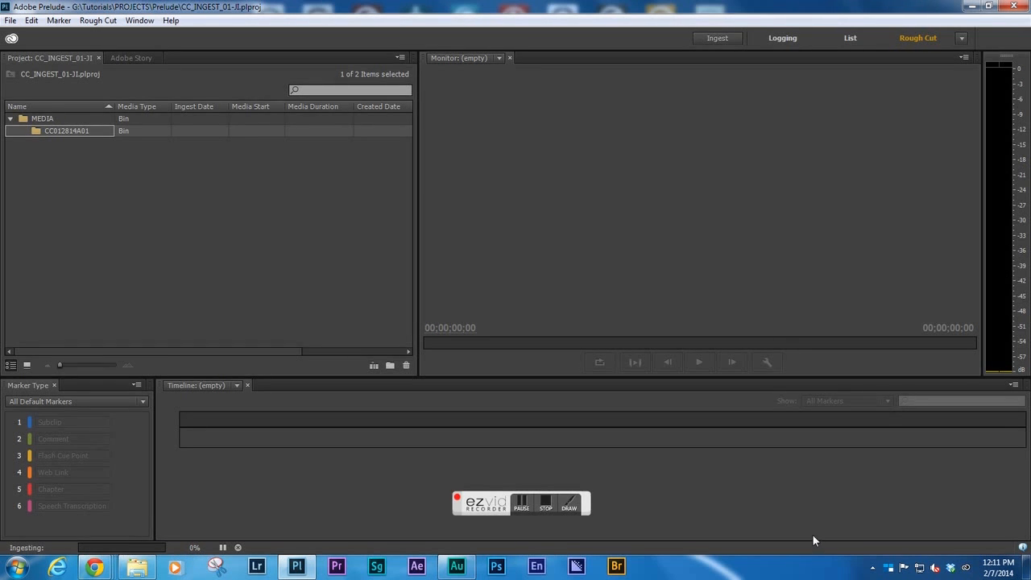
Open the Events log, clear all its entries and close it.
{"action": "left_click", "coordinate": [1022, 549]}
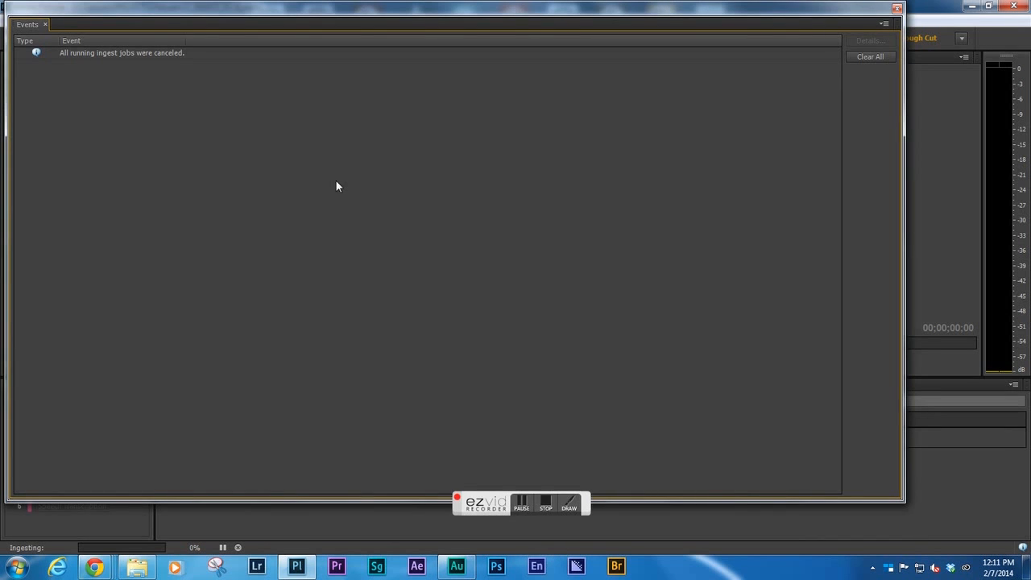
{"action": "left_click", "coordinate": [106, 53]}
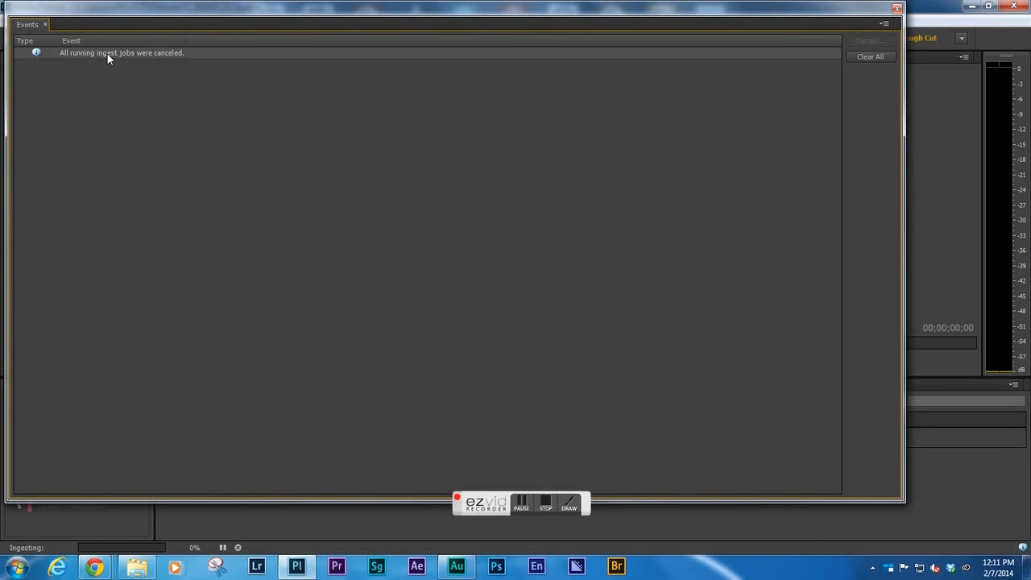
{"action": "left_click", "coordinate": [869, 56]}
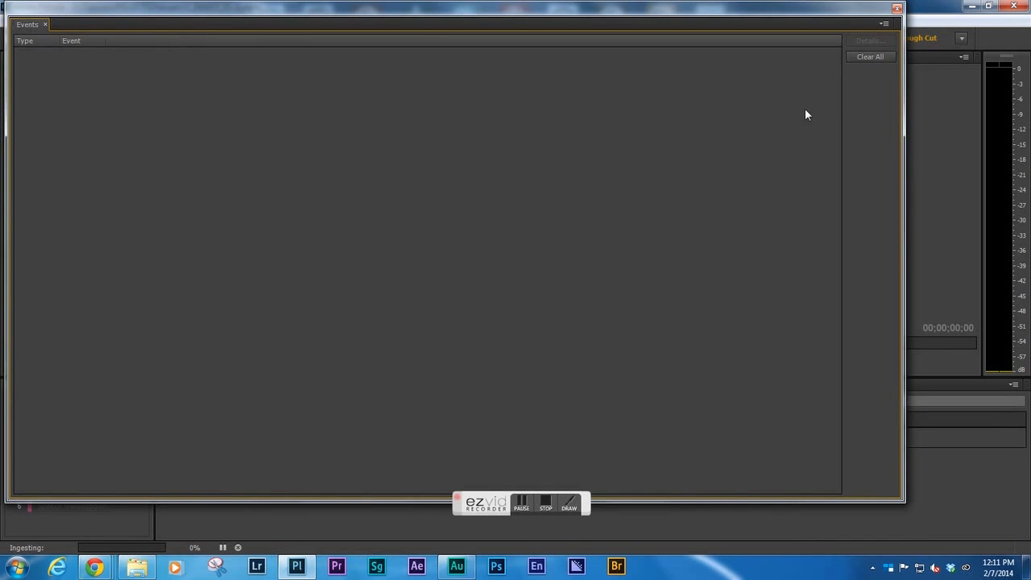
{"action": "left_click", "coordinate": [897, 9]}
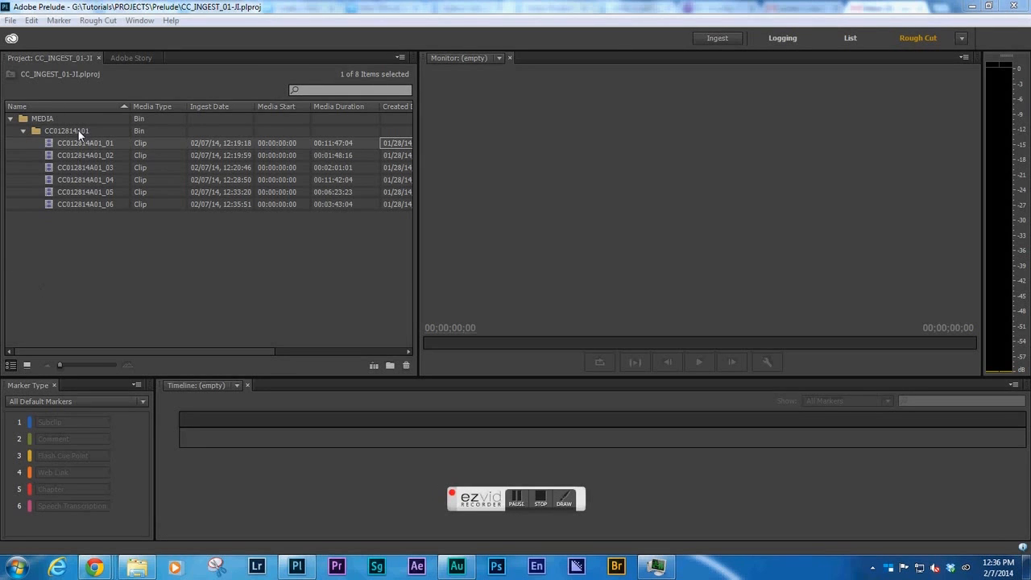
Review the ingested clips CC012814A01_01 to CC012814A01_06 in their bin, and collapse the bin.
{"action": "left_click", "coordinate": [50, 205], "text": "shift"}
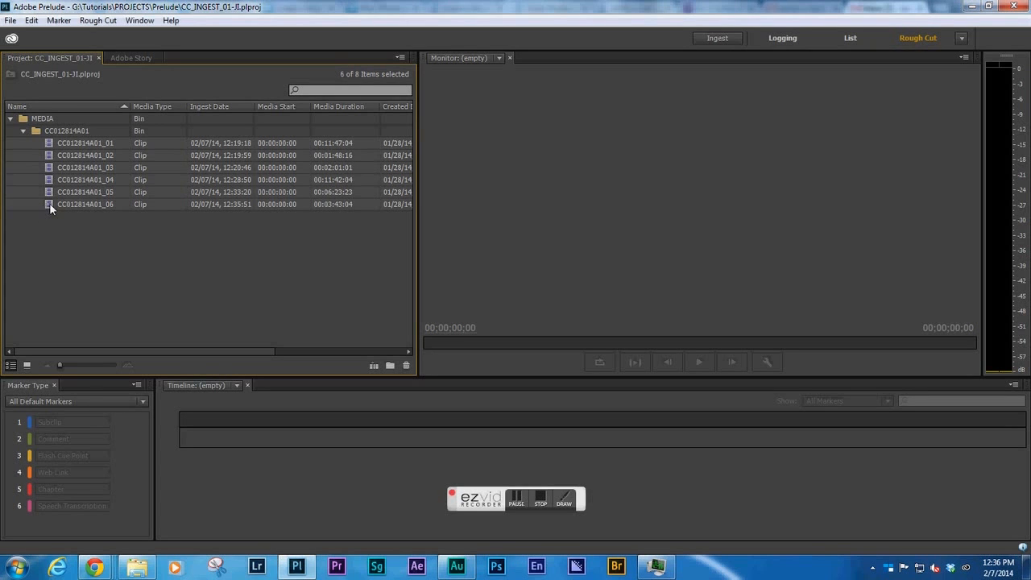
{"action": "left_click", "coordinate": [35, 132]}
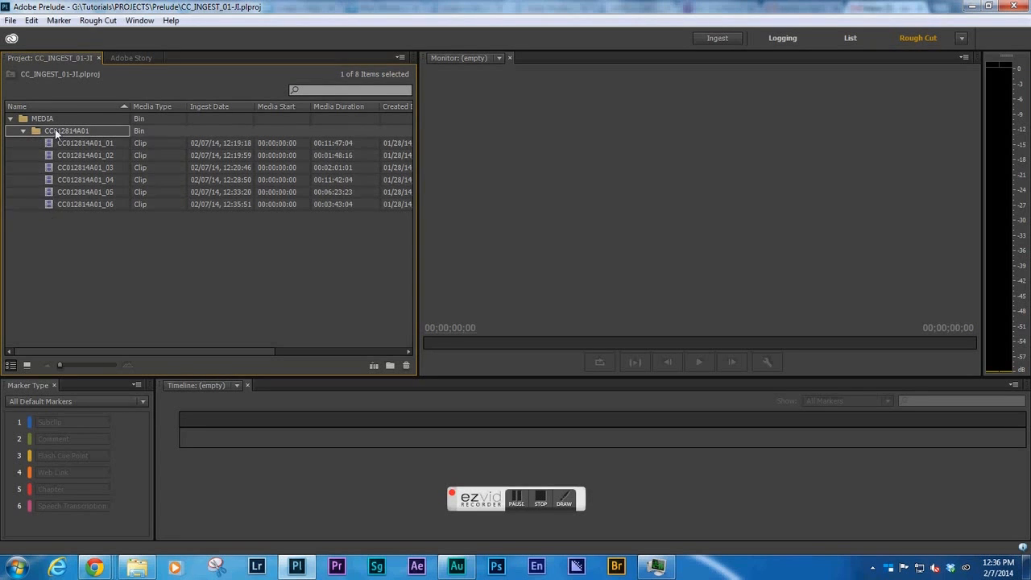
{"action": "left_click", "coordinate": [22, 131]}
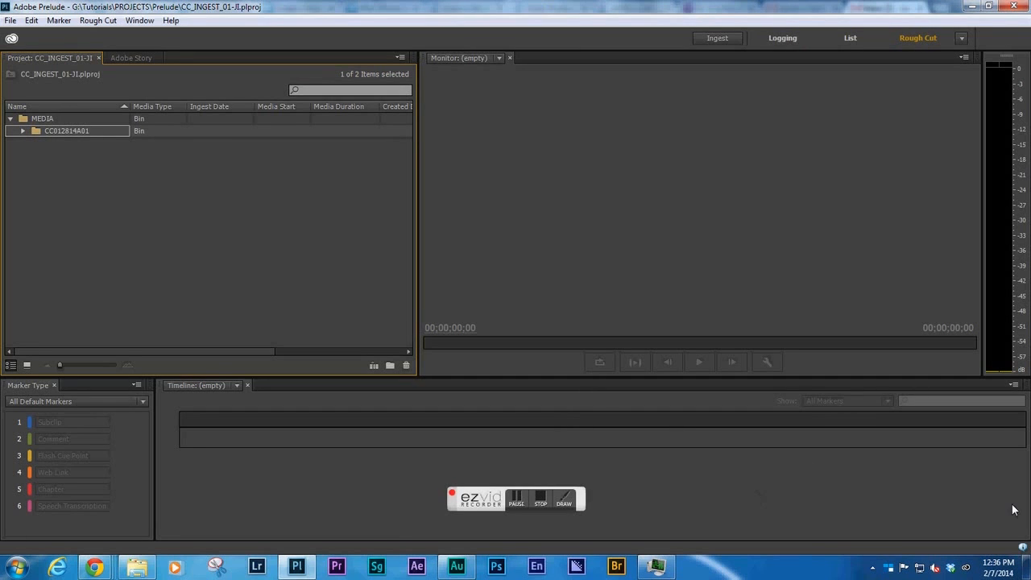
Examine the Events log for the copy, metadata and MD5 verification results of each ingested clip, and close it.
{"action": "left_click", "coordinate": [1023, 551]}
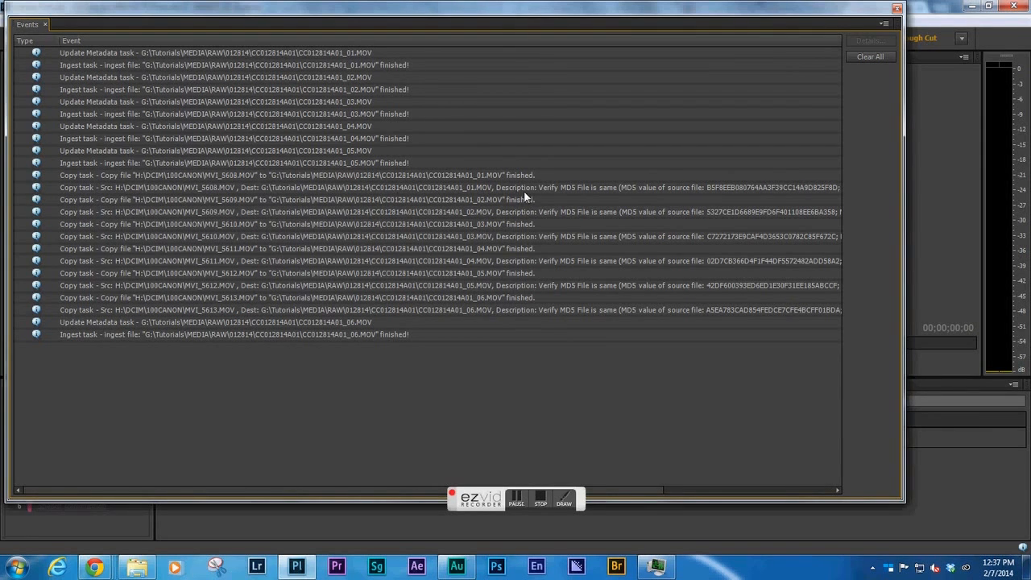
{"action": "left_click_drag", "start_coordinate": [329, 490], "coordinate": [547, 506]}
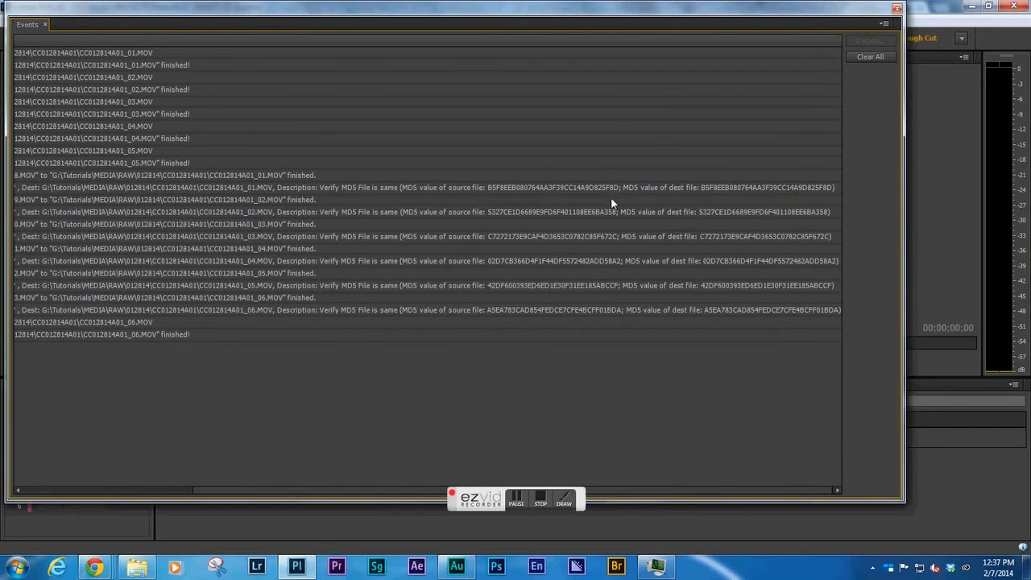
{"action": "left_click_drag", "start_coordinate": [317, 491], "coordinate": [89, 414]}
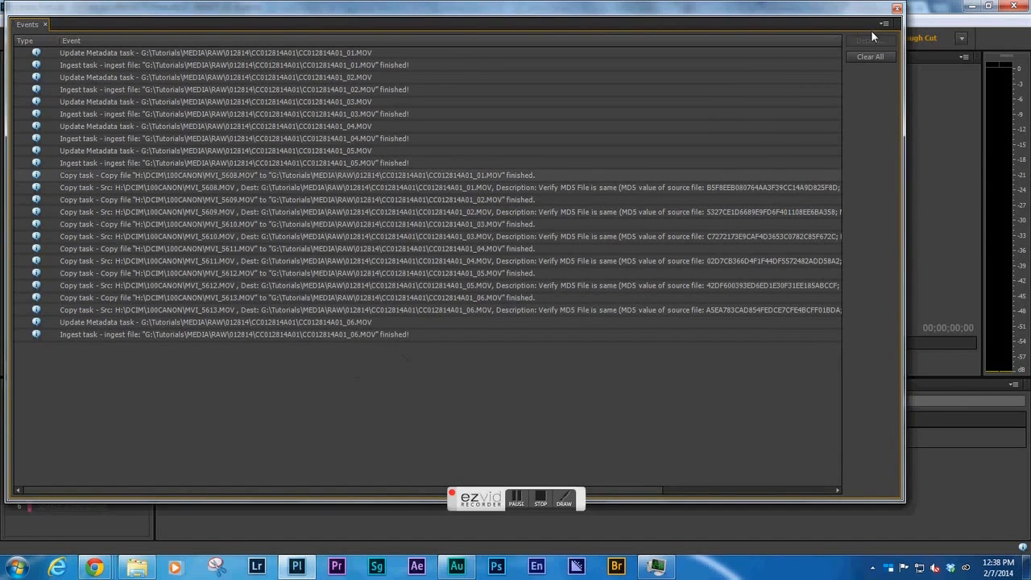
{"action": "left_click", "coordinate": [896, 8]}
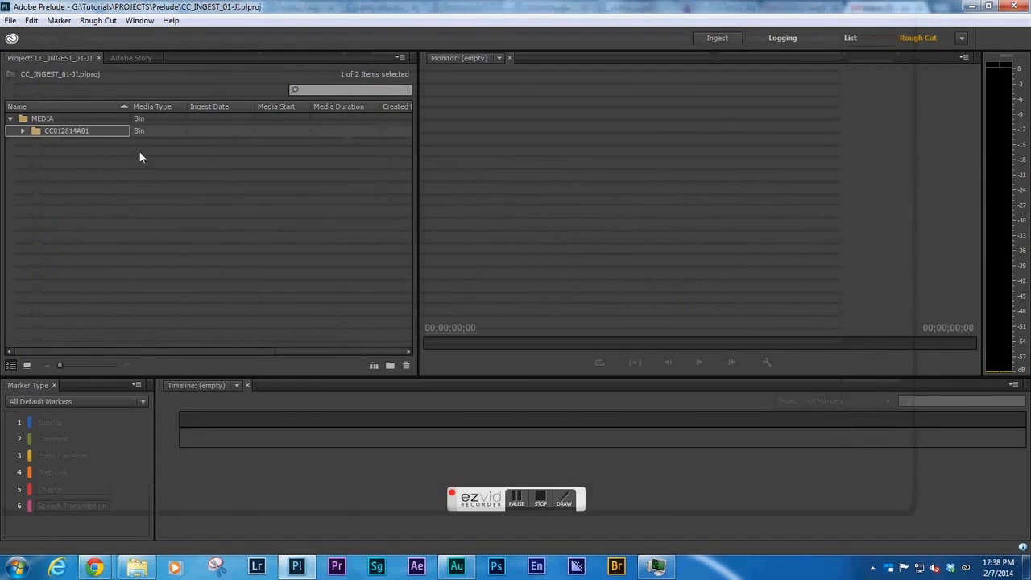
Expand the CC012814A01 bin to check the renamed clips and collapse it again.
{"action": "left_click", "coordinate": [48, 176]}
{"action": "left_click", "coordinate": [23, 131]}
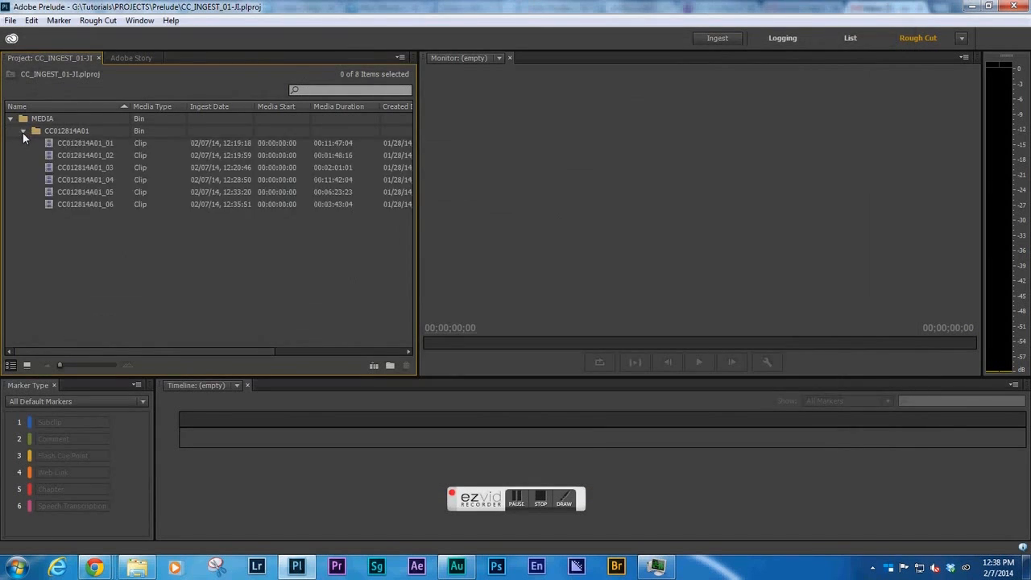
{"action": "left_click", "coordinate": [22, 131]}
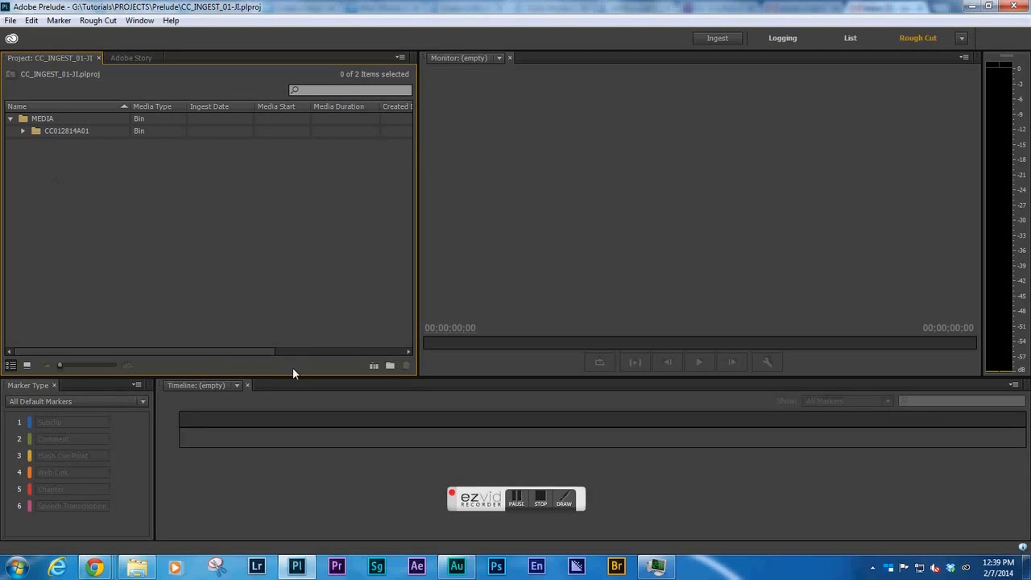
{"action": "left_click", "coordinate": [541, 501]}
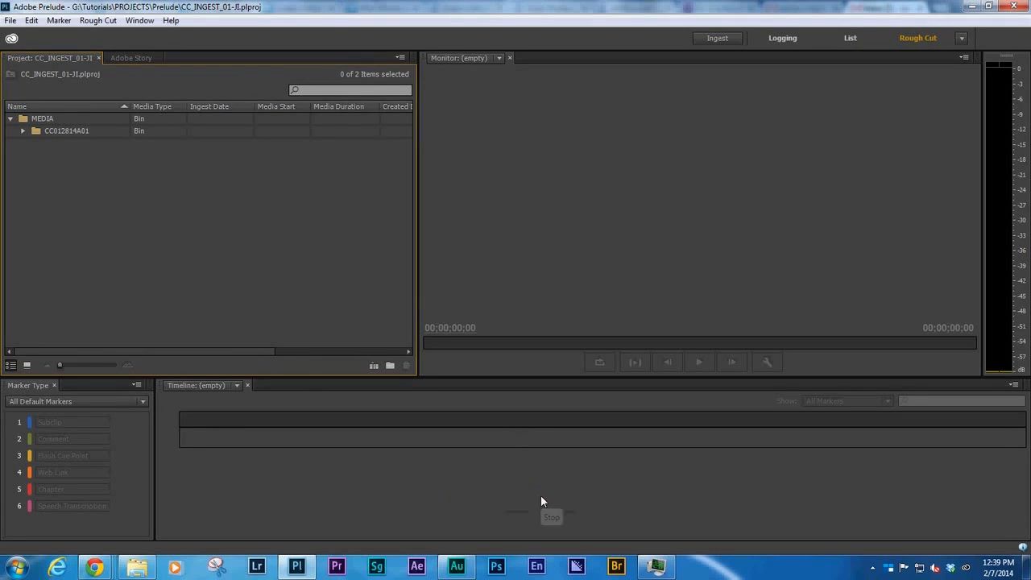